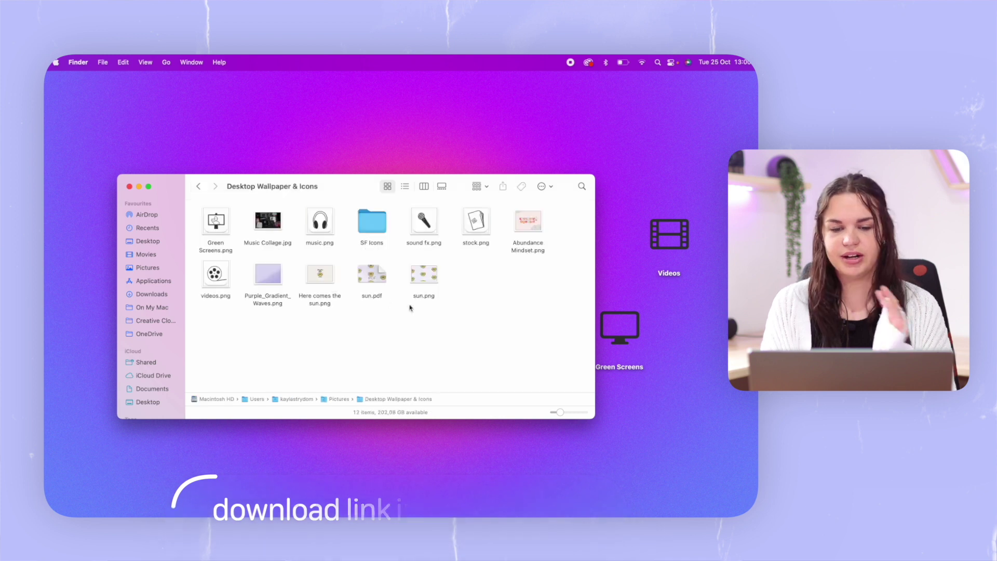
Step: Set sun.png from the Desktop Wallpaper & Icons folder as the desktop picture
{"action": "left_click", "coordinate": [427, 280]}
{"action": "right_click", "coordinate": [427, 281]}
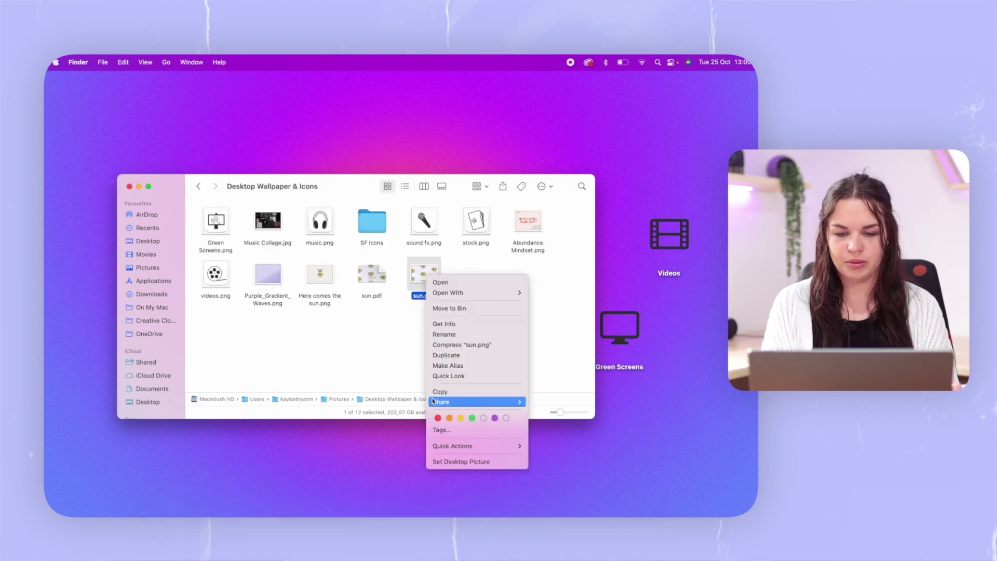
{"action": "left_click", "coordinate": [448, 462]}
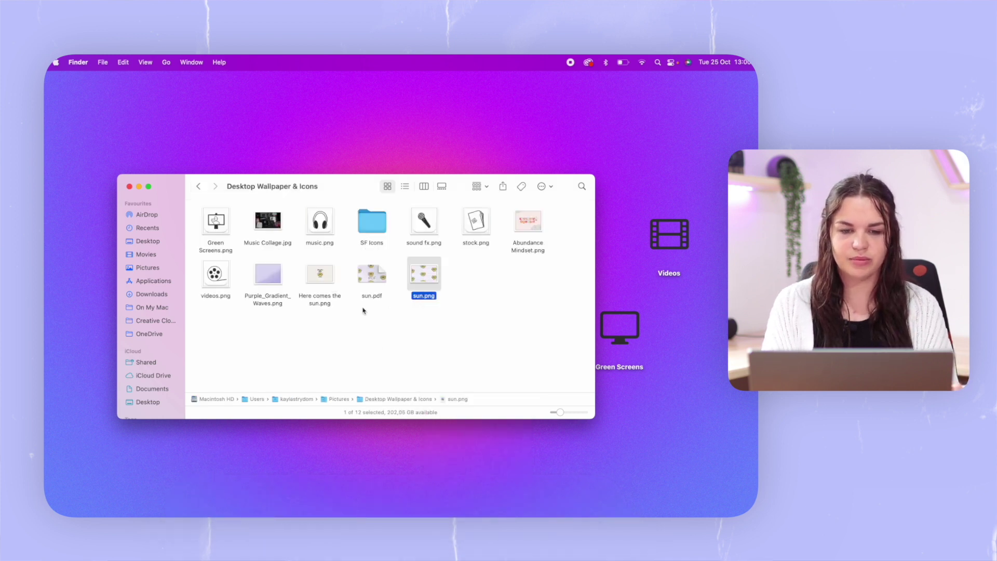
Step: Set "Here comes the sun.png" as the desktop picture and reposition the folder window on the desktop
{"action": "left_click_drag", "start_coordinate": [328, 200], "coordinate": [308, 181]}
{"action": "left_click", "coordinate": [305, 280]}
{"action": "right_click", "coordinate": [305, 283]}
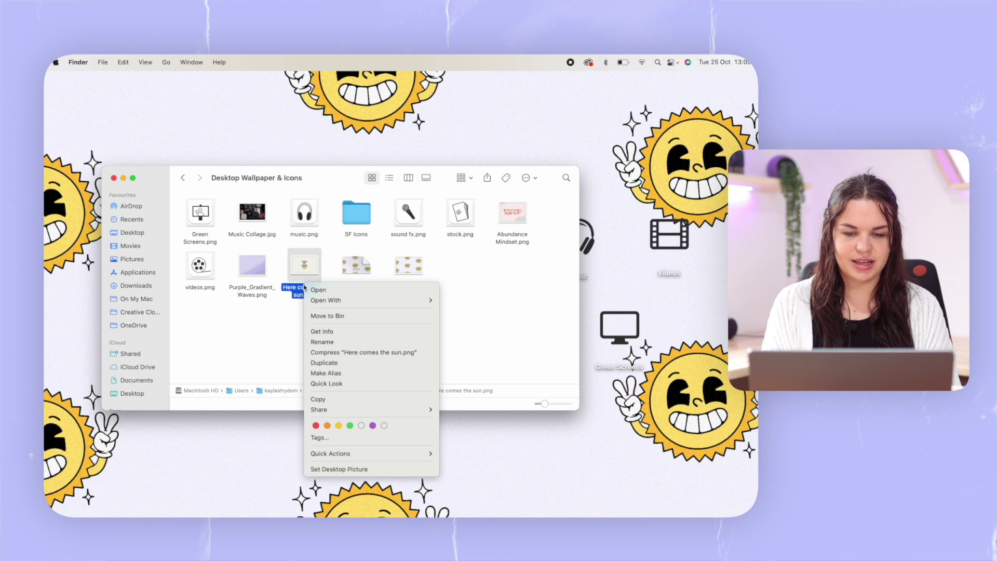
{"action": "left_click", "coordinate": [340, 469]}
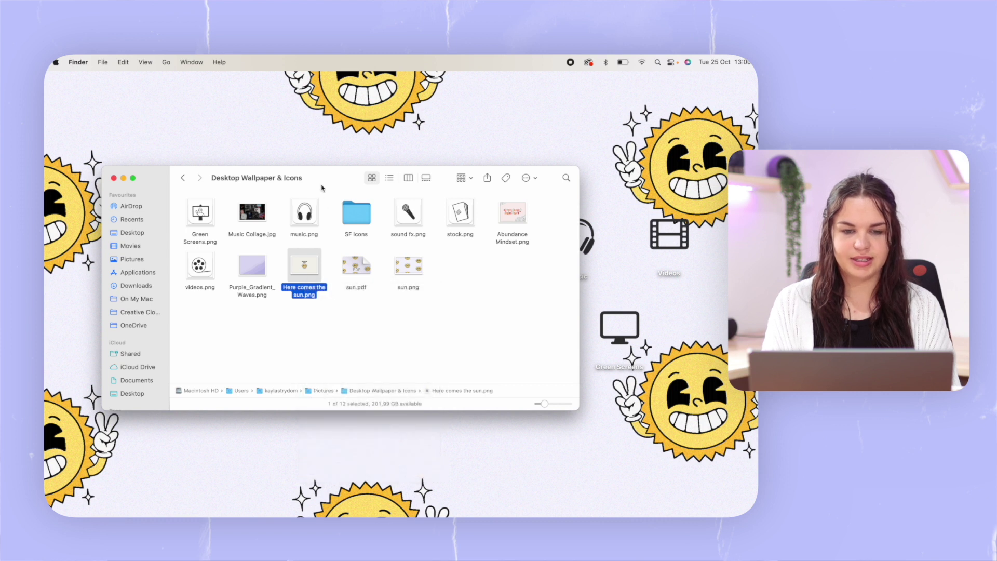
{"action": "left_click_drag", "start_coordinate": [313, 178], "coordinate": [351, 200]}
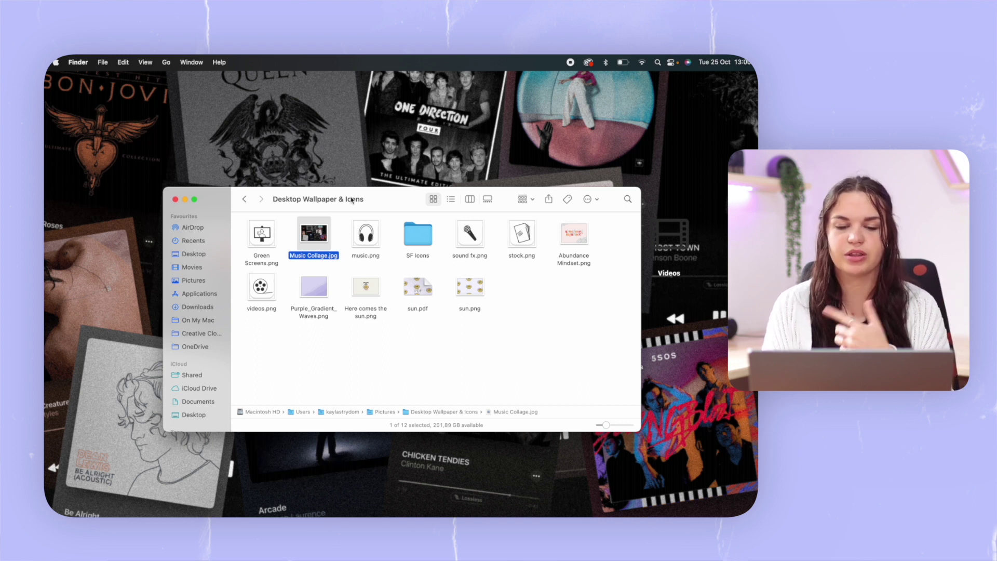
Step: Go back to the Desktop & Tablet (Landscape folder and set Gridfiti_WallpaperPack_Desktop_TWILIGHT.jpg as the desktop picture
{"action": "left_click", "coordinate": [245, 200]}
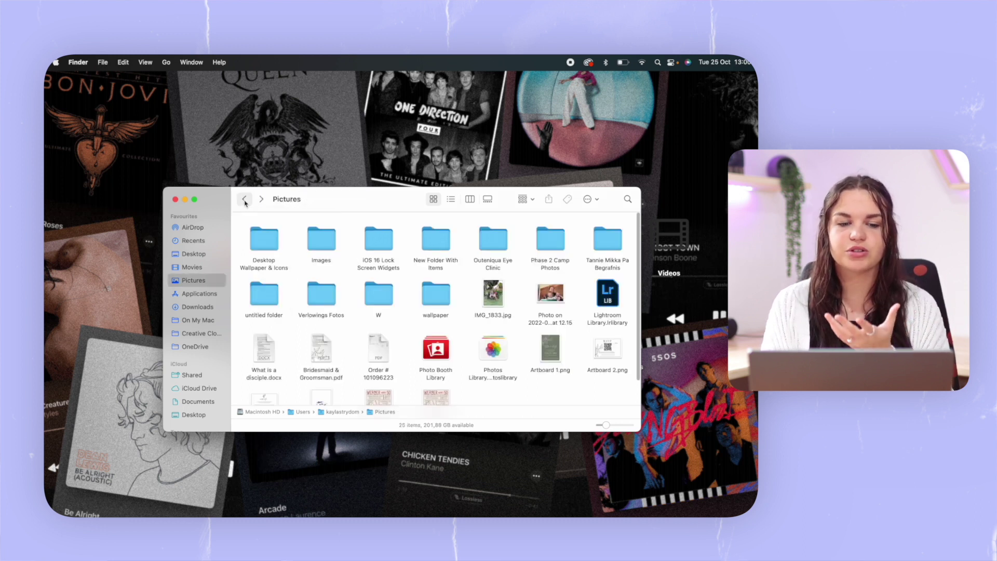
{"action": "left_click", "coordinate": [245, 200]}
{"action": "left_click", "coordinate": [245, 200]}
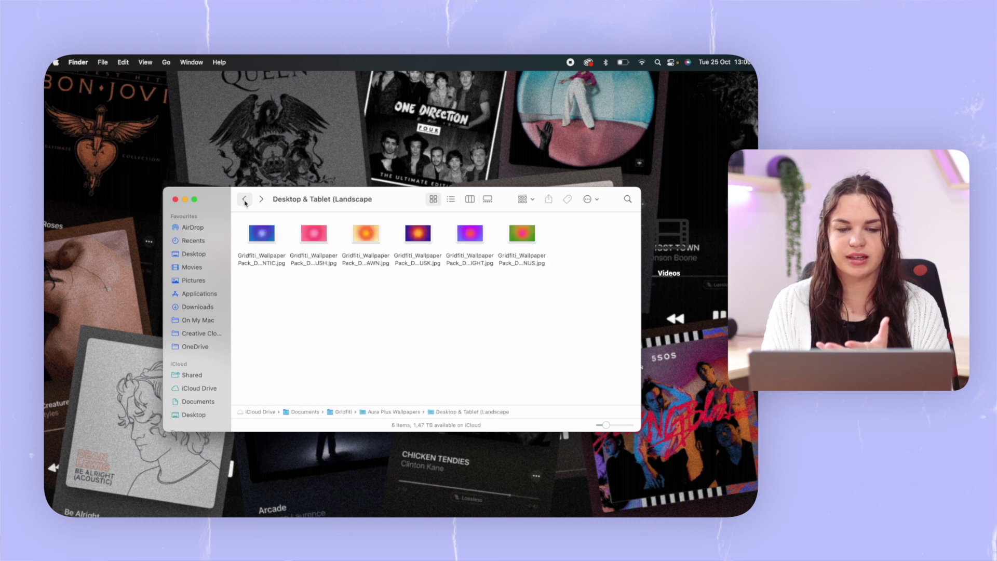
{"action": "left_click", "coordinate": [471, 238]}
{"action": "right_click", "coordinate": [471, 239]}
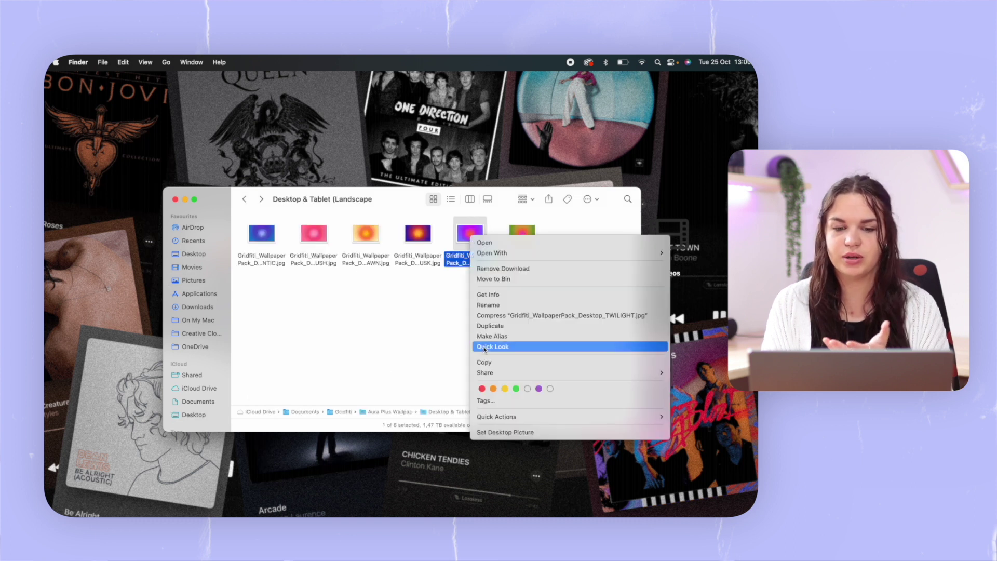
{"action": "left_click", "coordinate": [494, 436]}
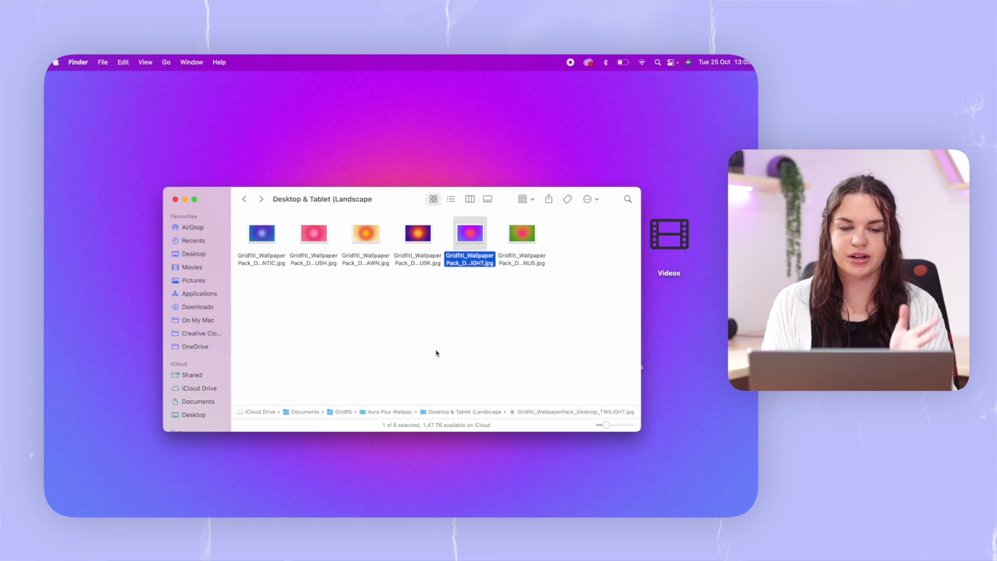
{"action": "left_click", "coordinate": [323, 327]}
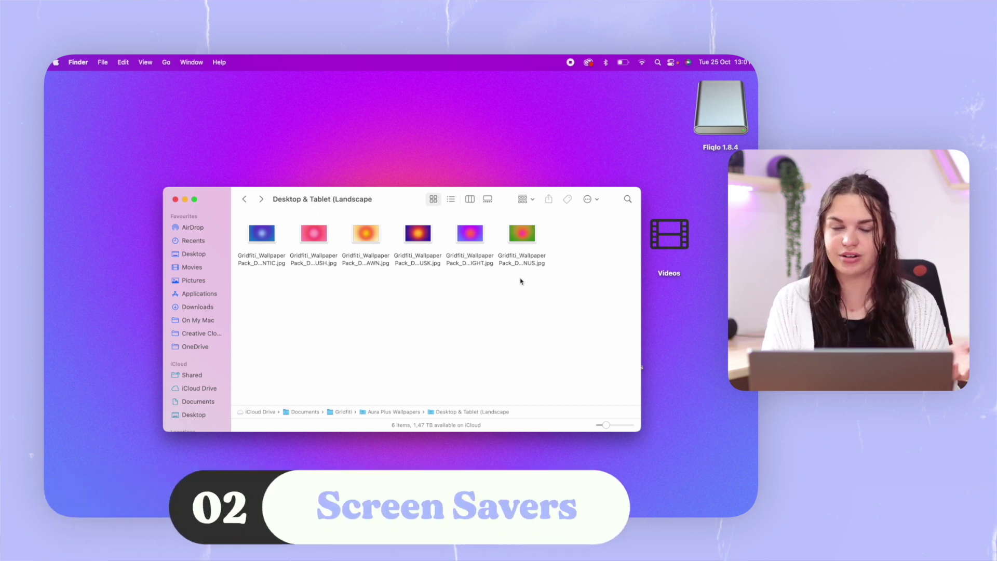
Step: Open the Desktop & Screen Saver settings in System Preferences and preview the Aura Clock Free screen saver in full screen
{"action": "left_click", "coordinate": [477, 490]}
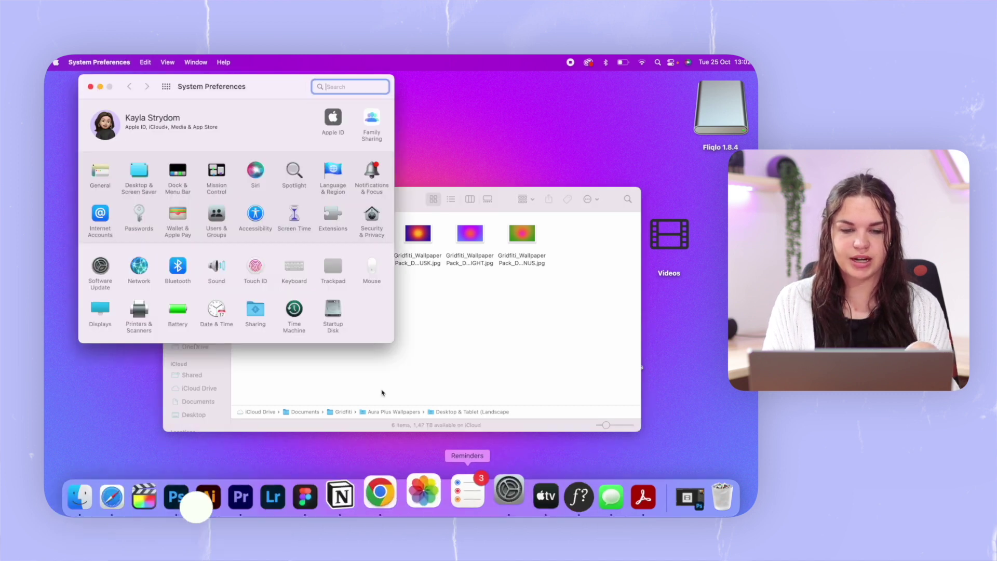
{"action": "left_click", "coordinate": [137, 170]}
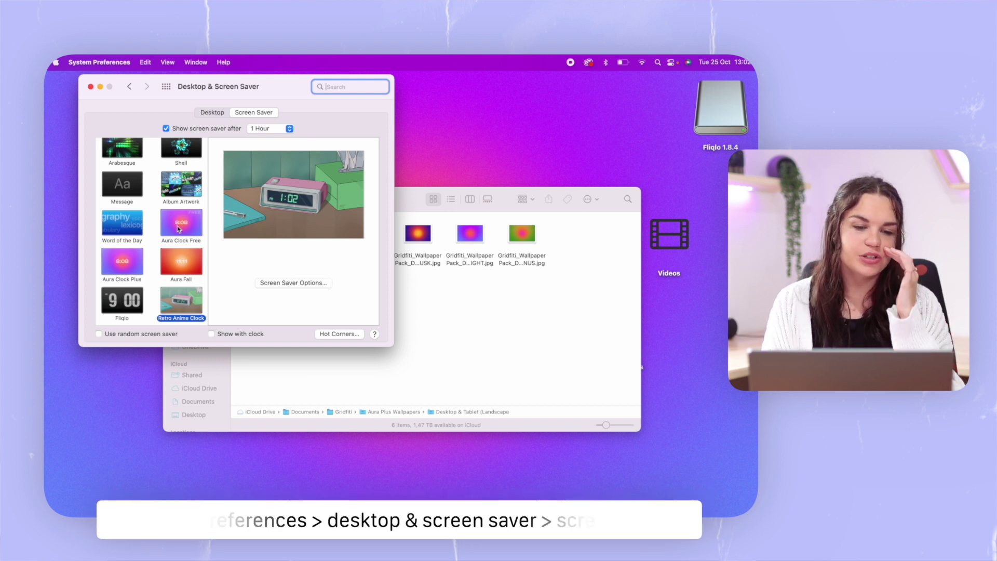
{"action": "left_click", "coordinate": [177, 228]}
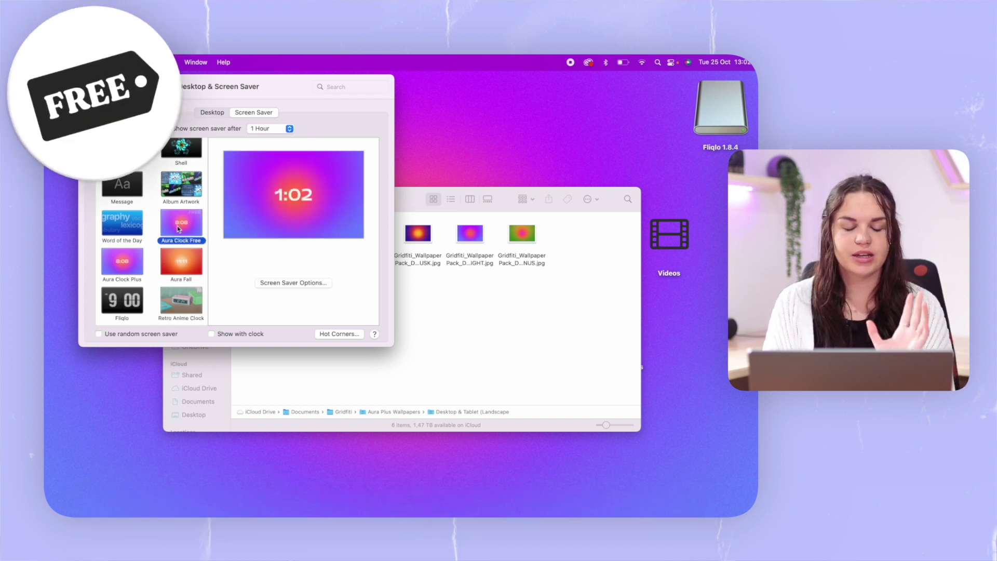
{"action": "left_click", "coordinate": [284, 225]}
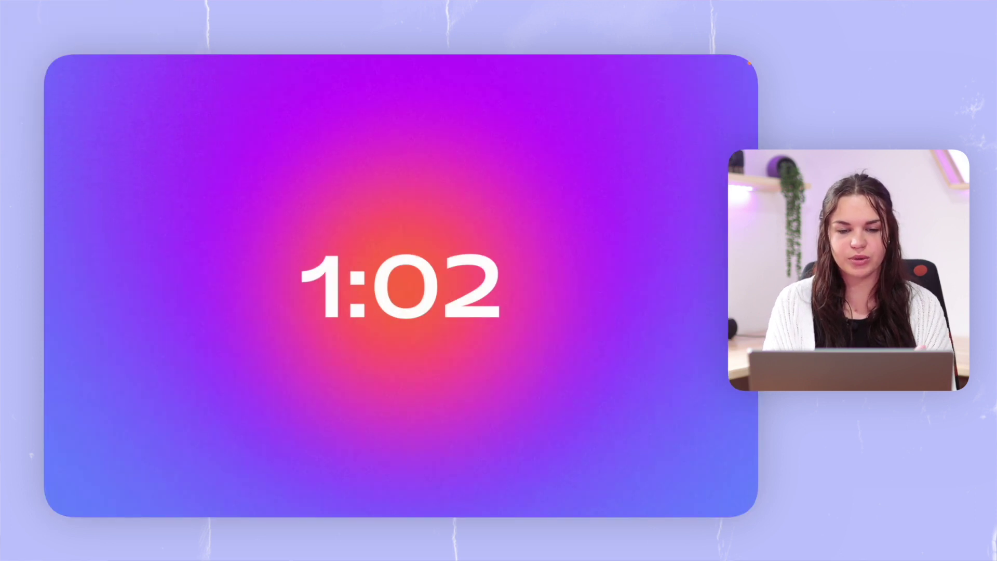
{"action": "mouse_move", "coordinate": [267, 161]}
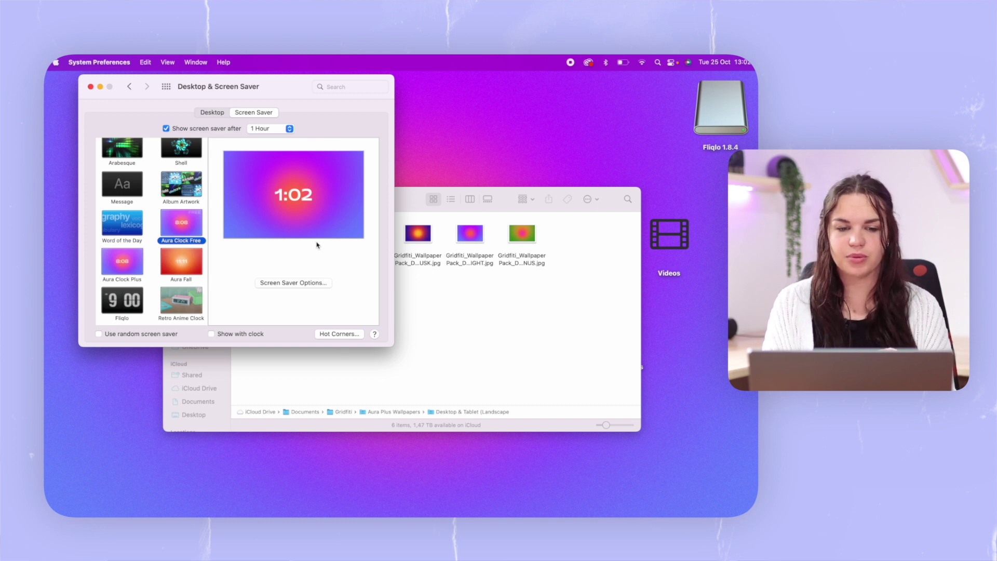
Step: Inspect the display choices in the Aura Clock Plus screen saver options, cancel them, and select Aura Clock Free again
{"action": "left_click", "coordinate": [132, 263]}
{"action": "left_click", "coordinate": [276, 283]}
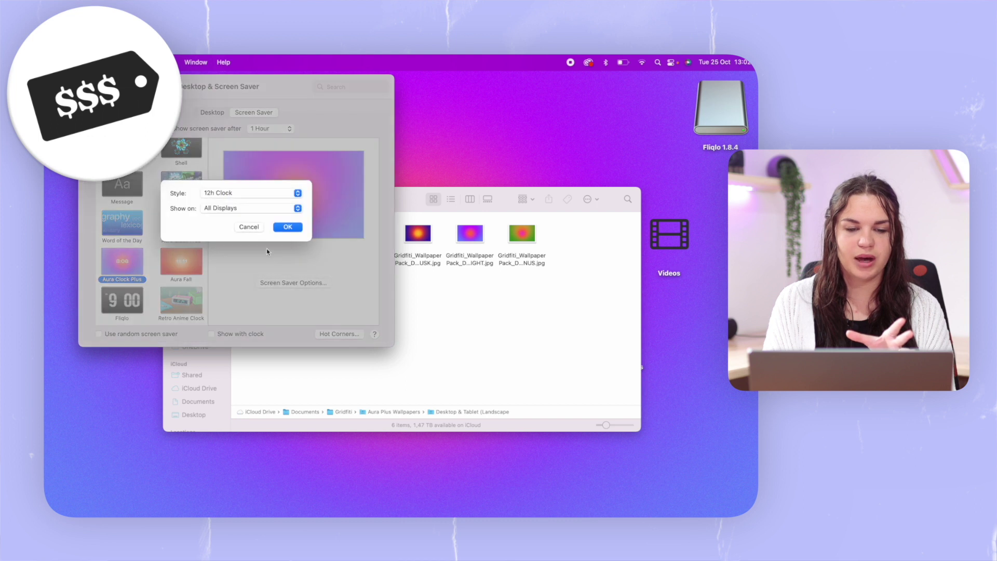
{"action": "left_click", "coordinate": [258, 207]}
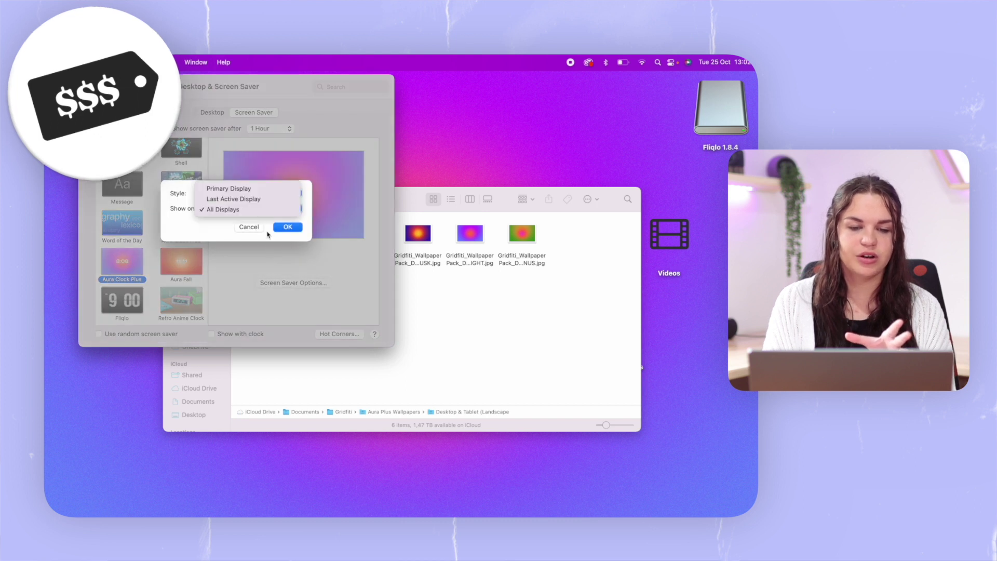
{"action": "left_click", "coordinate": [256, 227]}
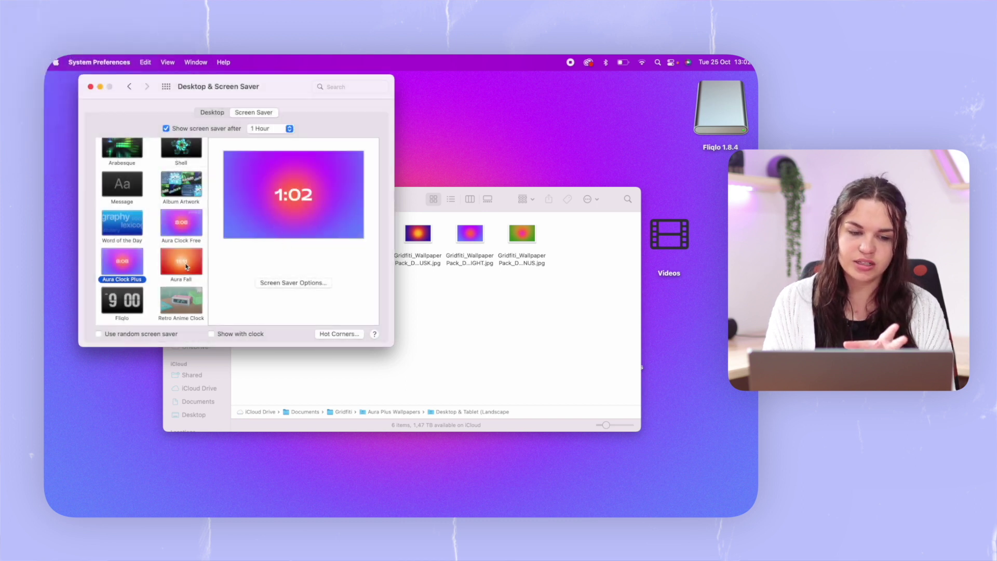
{"action": "left_click", "coordinate": [181, 223]}
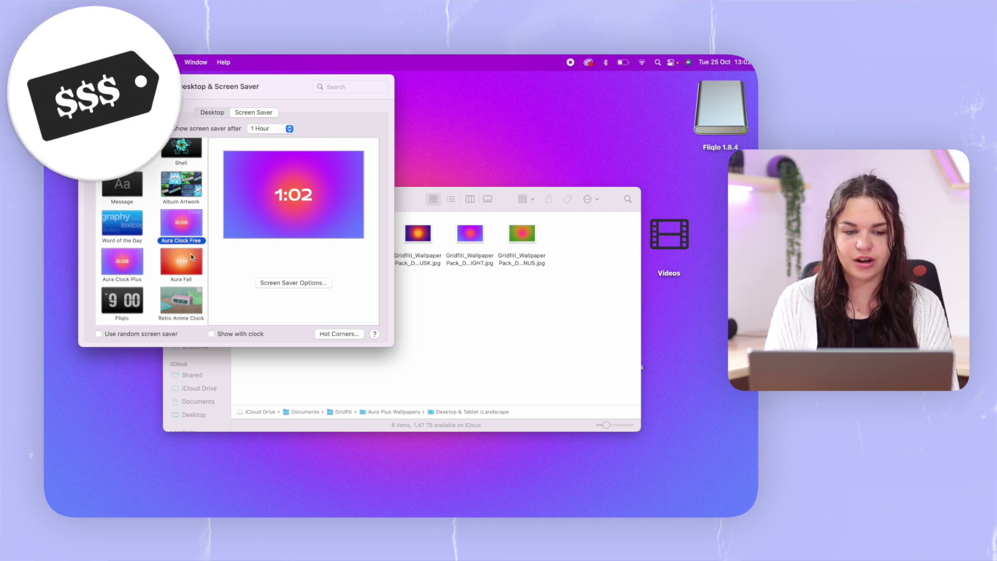
Step: Select the Retro Anime Clock screen saver and preview it in full screen
{"action": "left_click", "coordinate": [184, 300]}
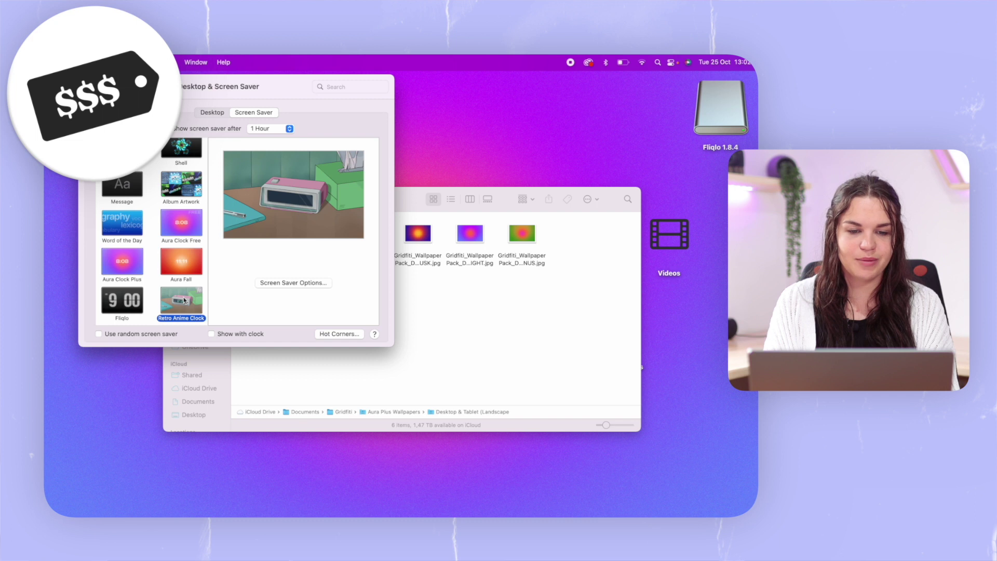
{"action": "left_click", "coordinate": [289, 282]}
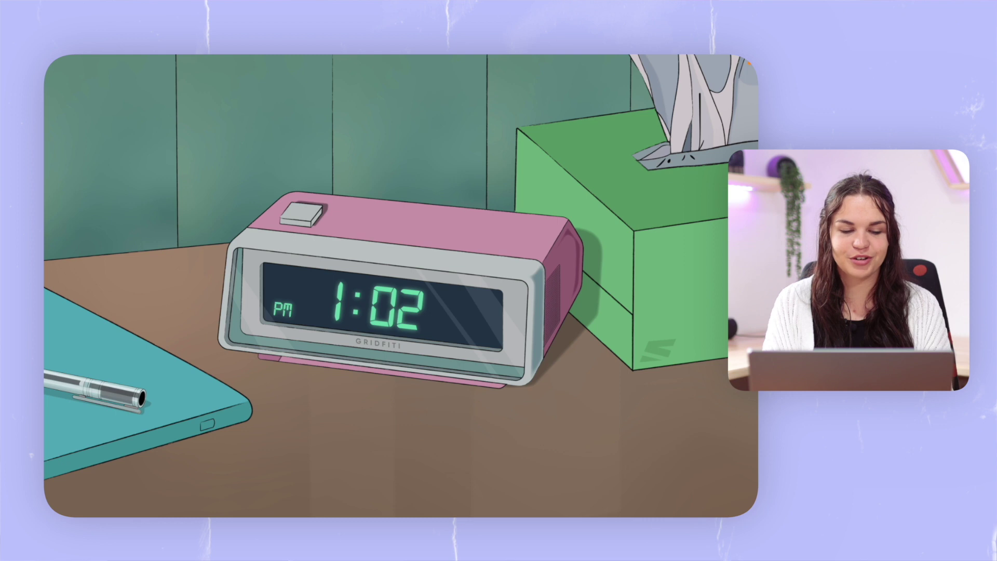
{"action": "mouse_move", "coordinate": [217, 257]}
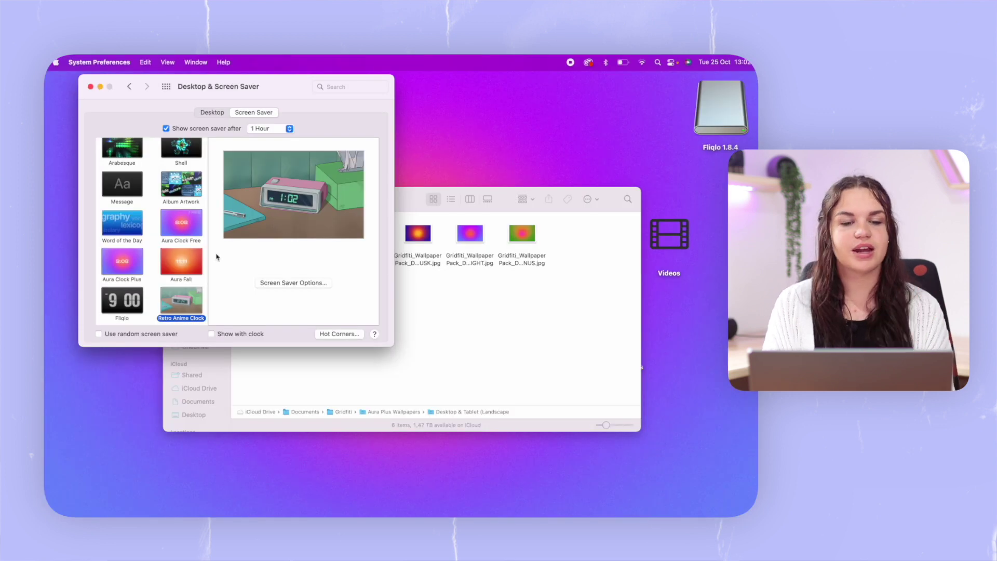
Step: Select the Fliqlo flip-clock screen saver and preview it in full screen
{"action": "left_click", "coordinate": [112, 304]}
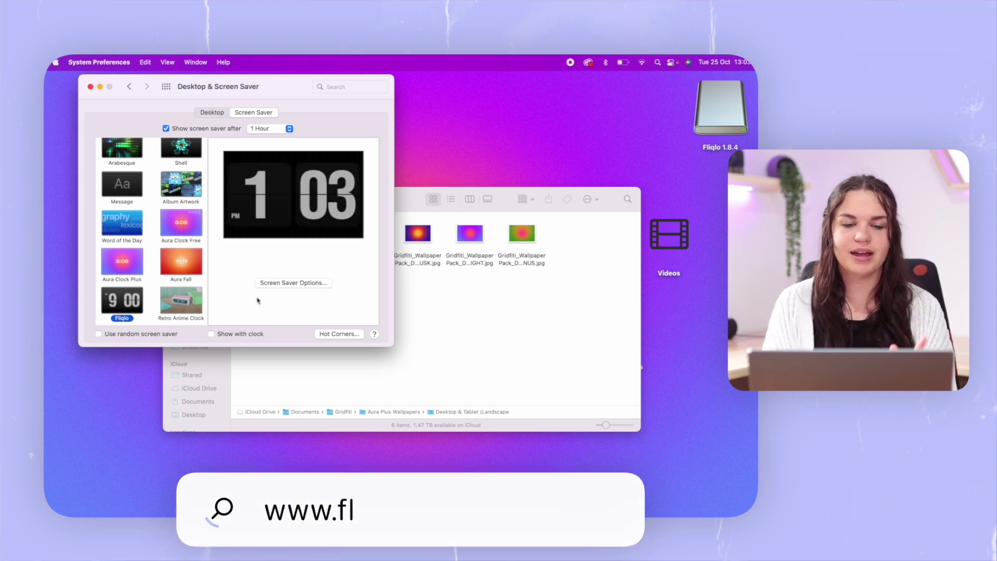
{"action": "left_click", "coordinate": [294, 226]}
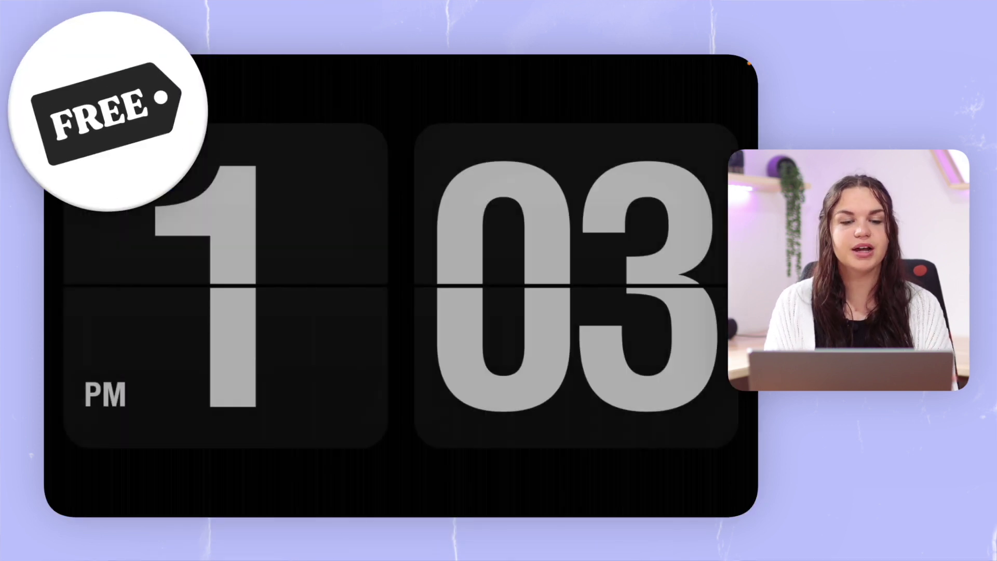
{"action": "mouse_move", "coordinate": [306, 254]}
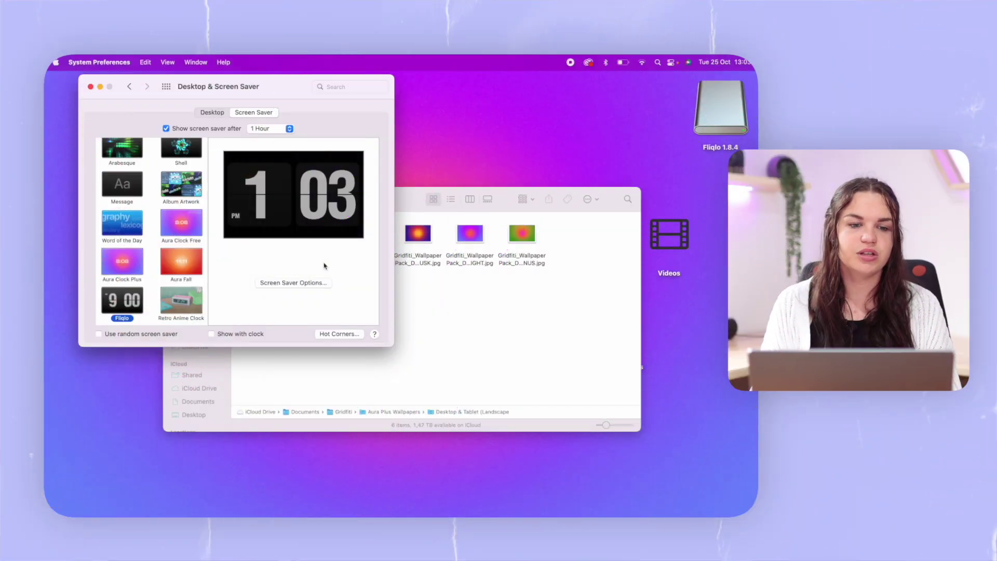
Step: Choose Aura Clock Free as the screen saver and assign Start Screen Saver to the upper-left hot corner
{"action": "left_click_drag", "start_coordinate": [269, 93], "coordinate": [380, 120]}
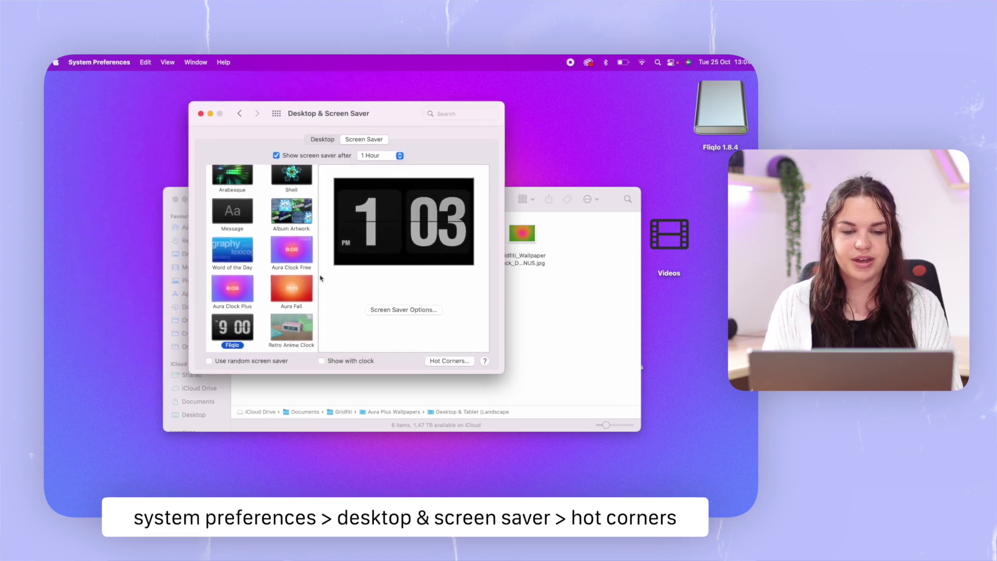
{"action": "left_click", "coordinate": [289, 250]}
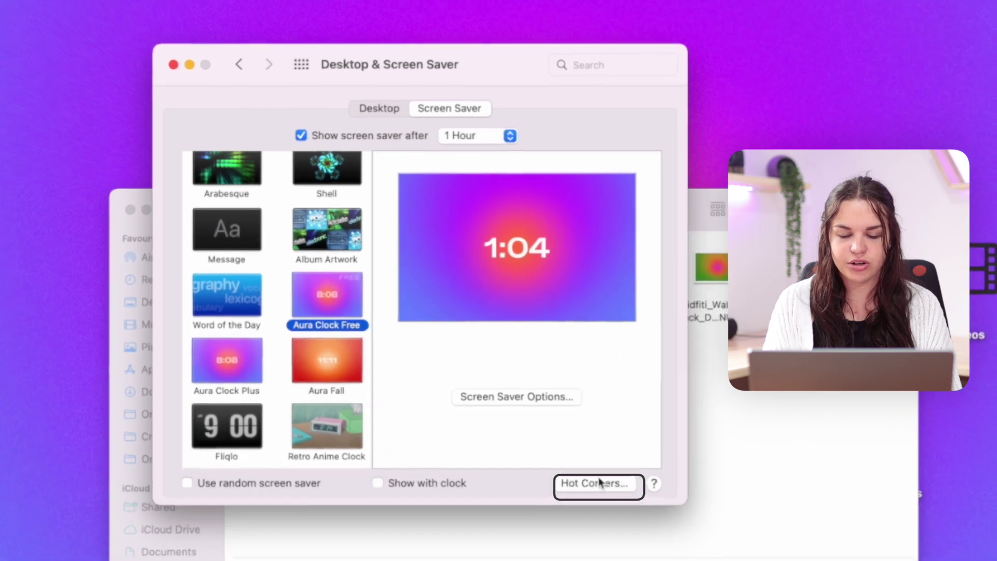
{"action": "left_click", "coordinate": [600, 482]}
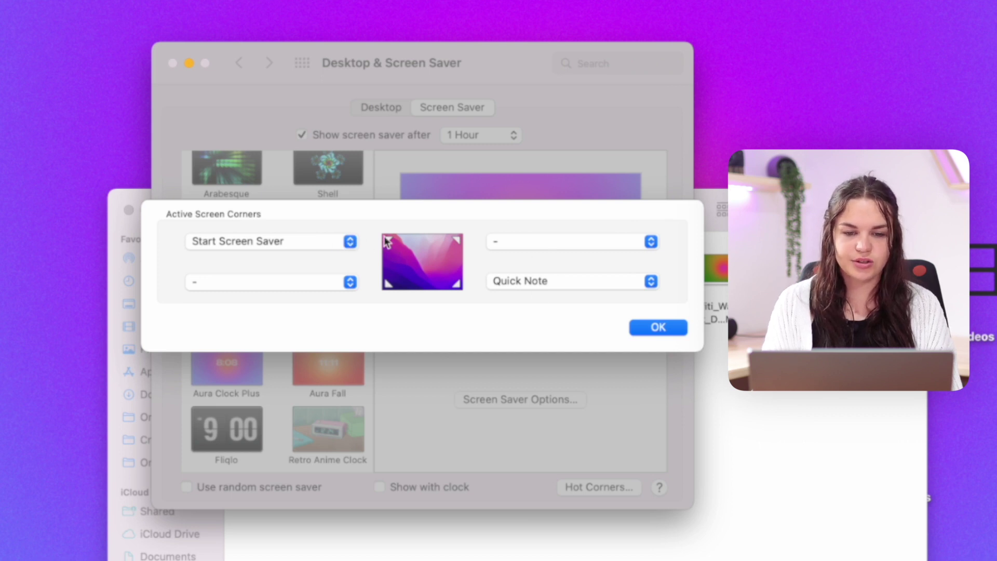
{"action": "left_click", "coordinate": [347, 242]}
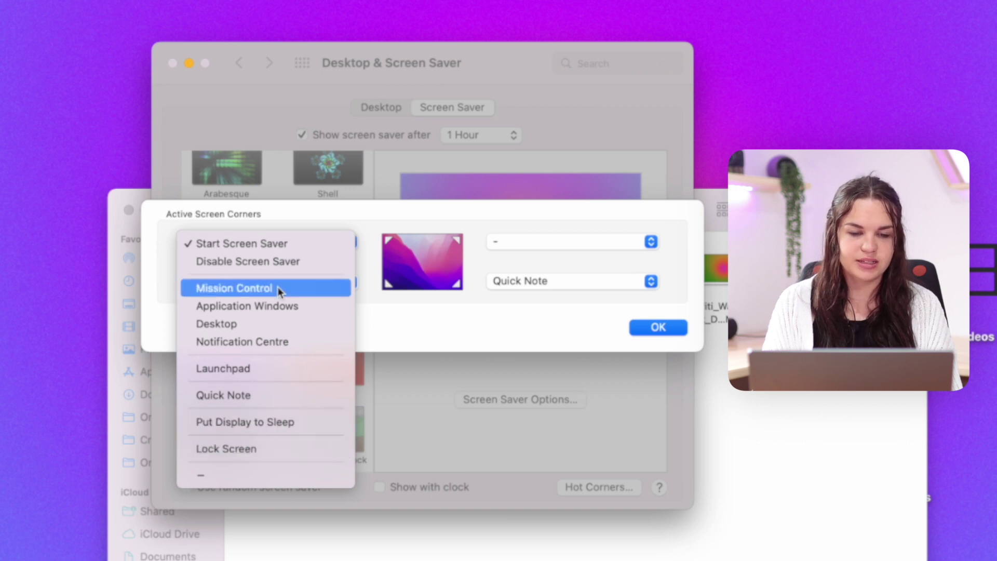
{"action": "left_click", "coordinate": [268, 248]}
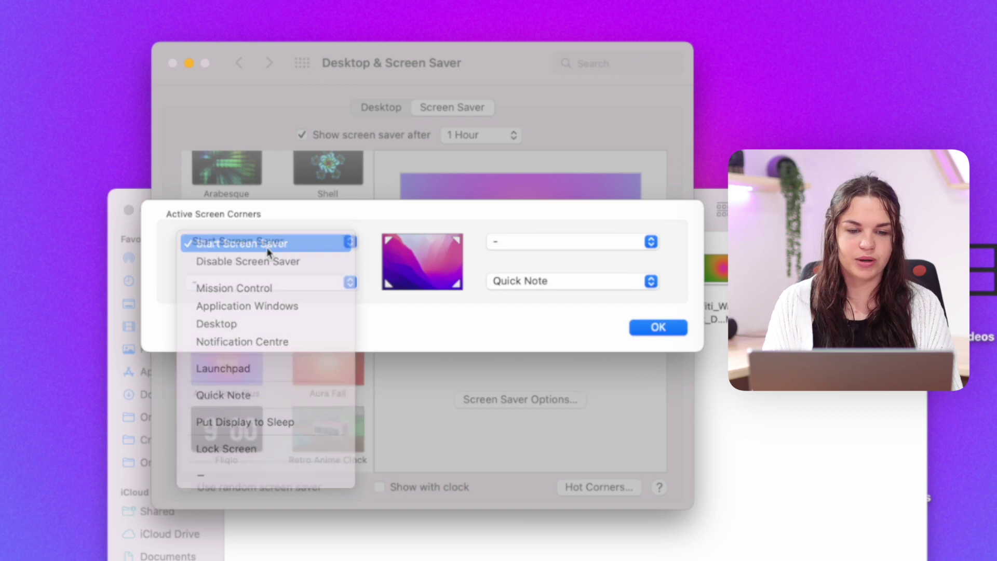
Step: Leave the upper-right and lower-left hot corners unassigned, keep Quick Note on the lower-right corner, and confirm the hot corners
{"action": "left_click", "coordinate": [572, 244]}
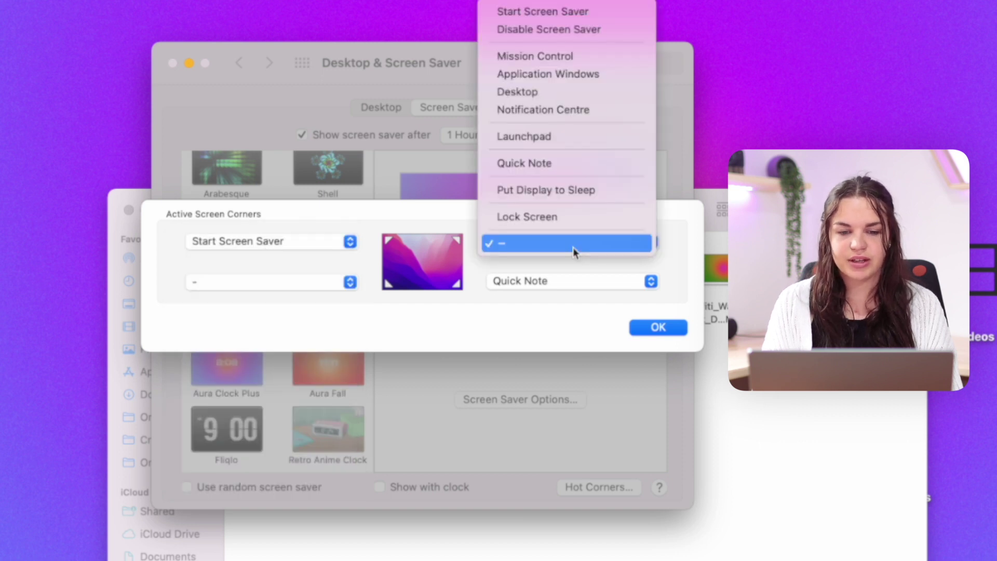
{"action": "left_click", "coordinate": [556, 246]}
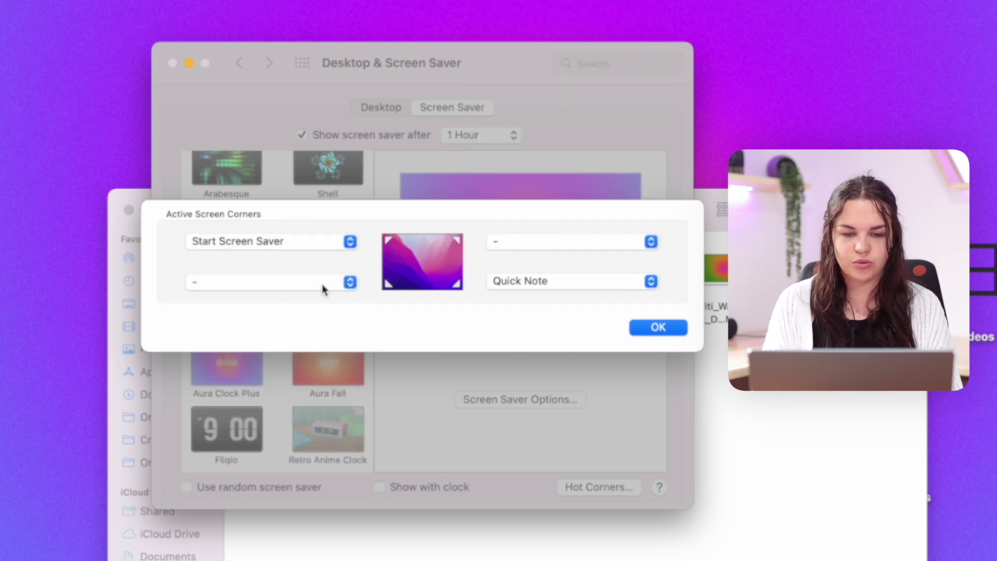
{"action": "left_click", "coordinate": [340, 283]}
{"action": "left_click", "coordinate": [340, 283]}
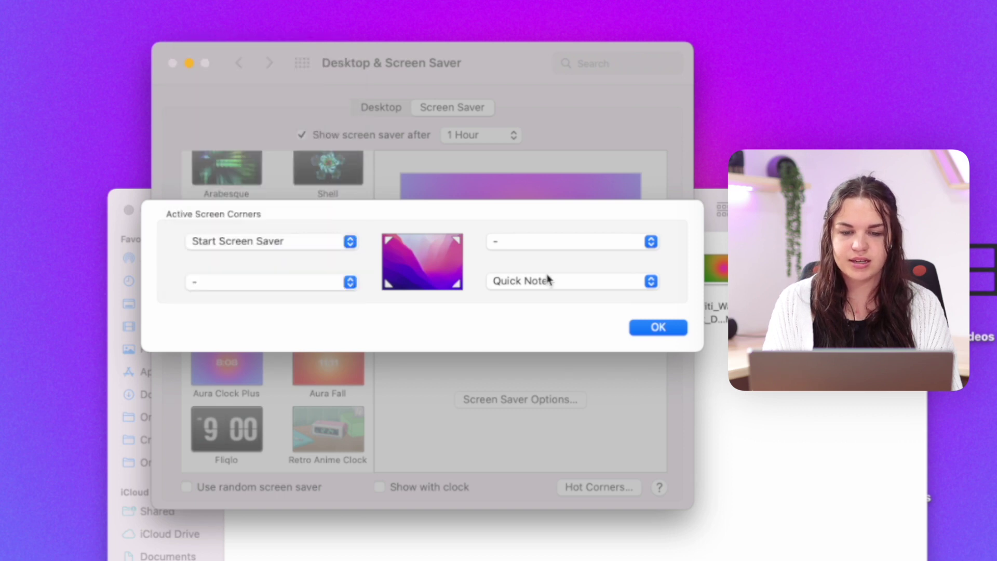
{"action": "left_click", "coordinate": [546, 280]}
{"action": "left_click", "coordinate": [547, 280]}
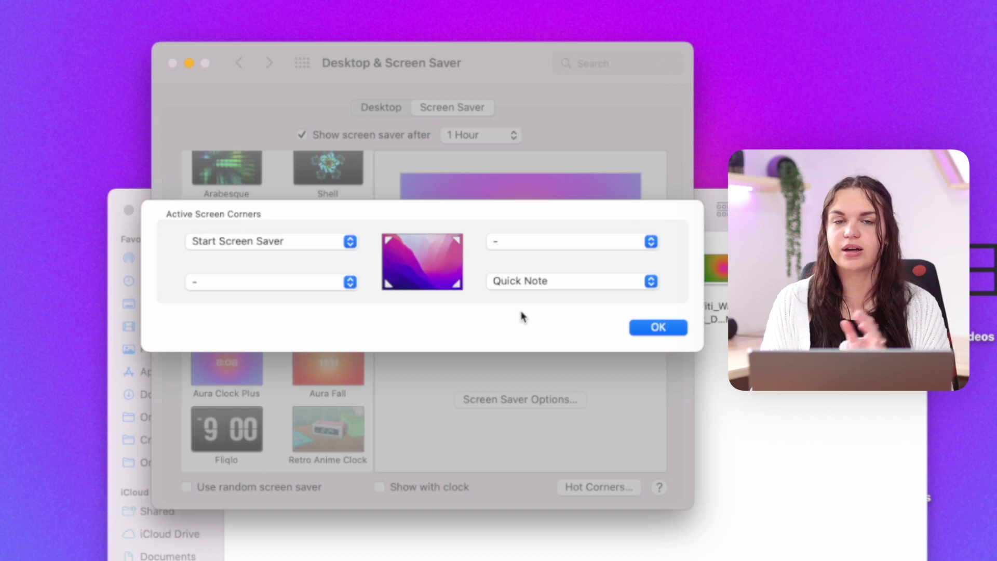
{"action": "left_click", "coordinate": [672, 325]}
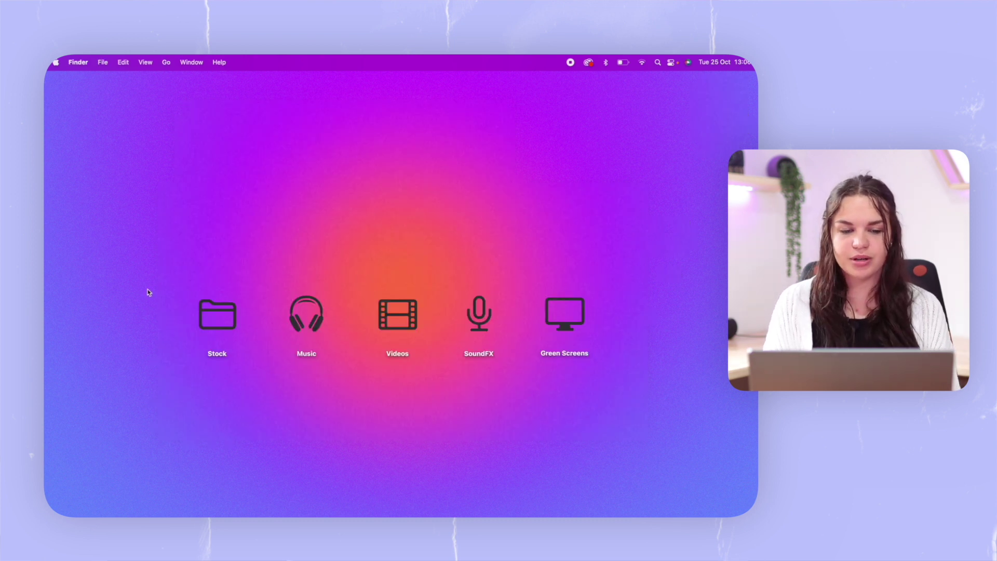
{"action": "left_click_drag", "start_coordinate": [149, 290], "coordinate": [629, 375]}
{"action": "left_click", "coordinate": [540, 426]}
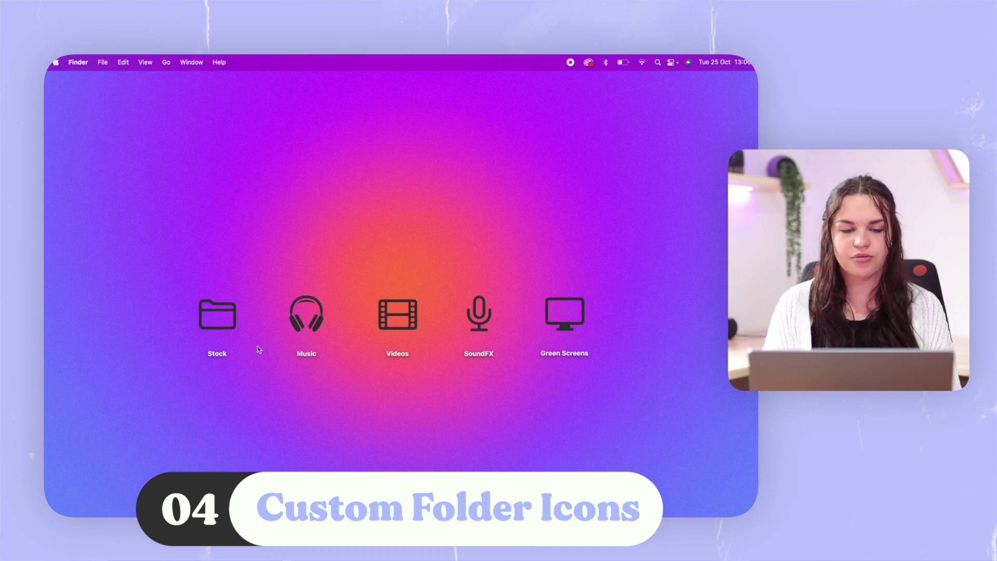
Step: Open SF Symbols beta, browse its symbol categories such as Privacy & Security, Editing and Home, and close it
{"action": "key", "text": "F4"}
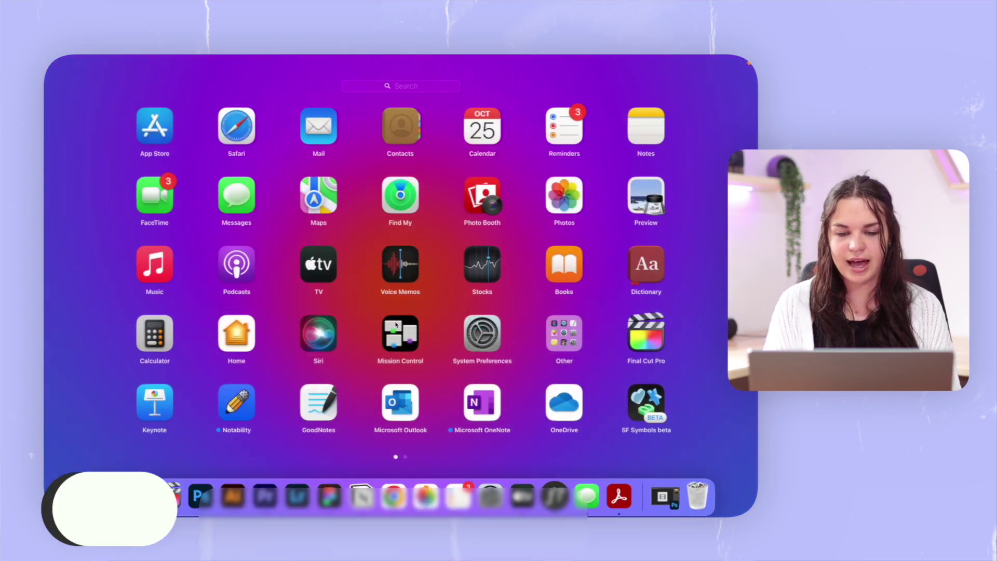
{"action": "left_click", "coordinate": [647, 406]}
{"action": "scroll", "coordinate": [351, 296], "scroll_direction": "down", "scroll_amount": 5}
{"action": "left_click", "coordinate": [250, 302]}
{"action": "left_click", "coordinate": [254, 342]}
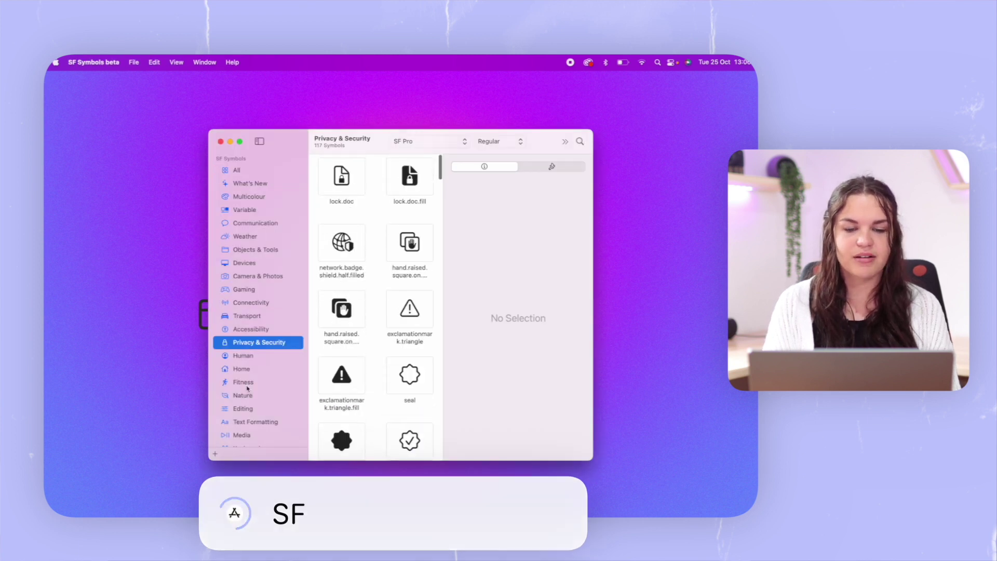
{"action": "left_click", "coordinate": [248, 385]}
{"action": "left_click", "coordinate": [248, 409]}
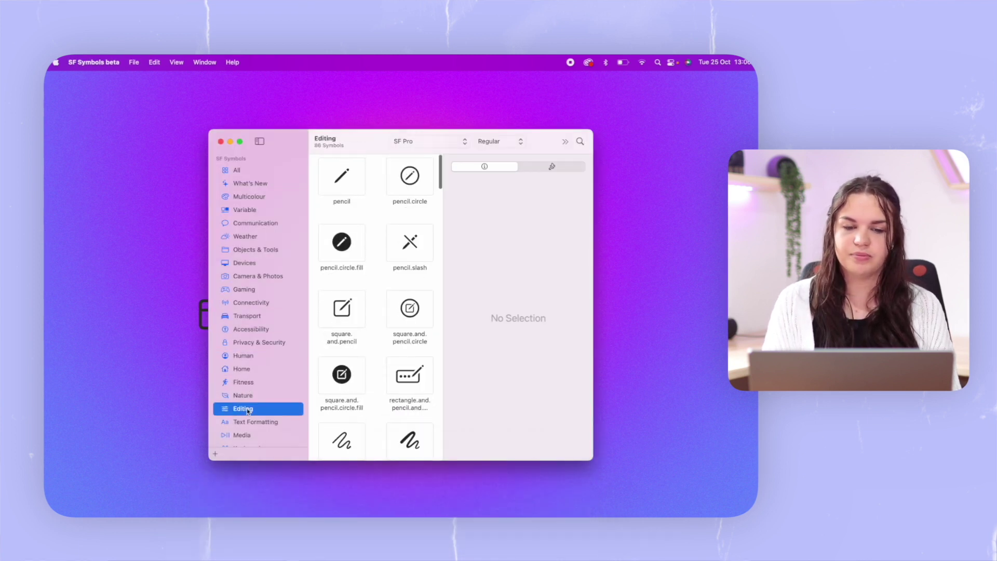
{"action": "scroll", "coordinate": [248, 411], "scroll_direction": "down", "scroll_amount": 3}
{"action": "left_click", "coordinate": [248, 282]}
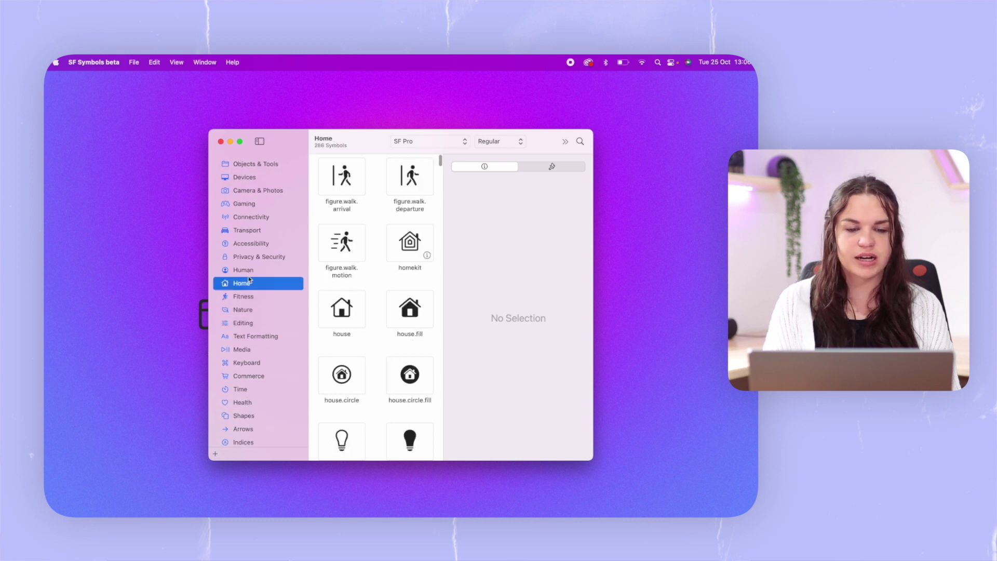
{"action": "left_click", "coordinate": [220, 141]}
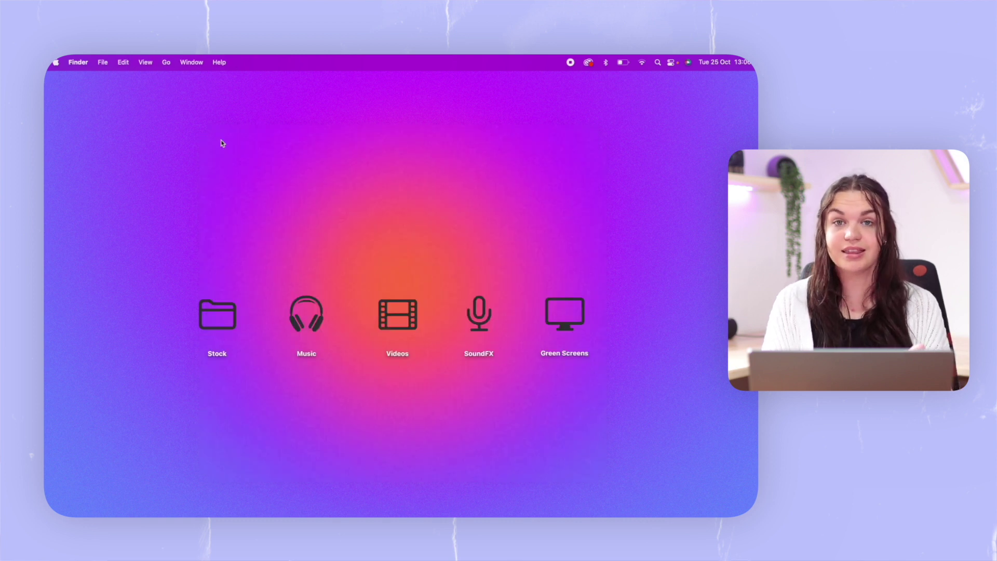
{"action": "left_click_drag", "start_coordinate": [165, 221], "coordinate": [637, 362]}
{"action": "left_click", "coordinate": [637, 374]}
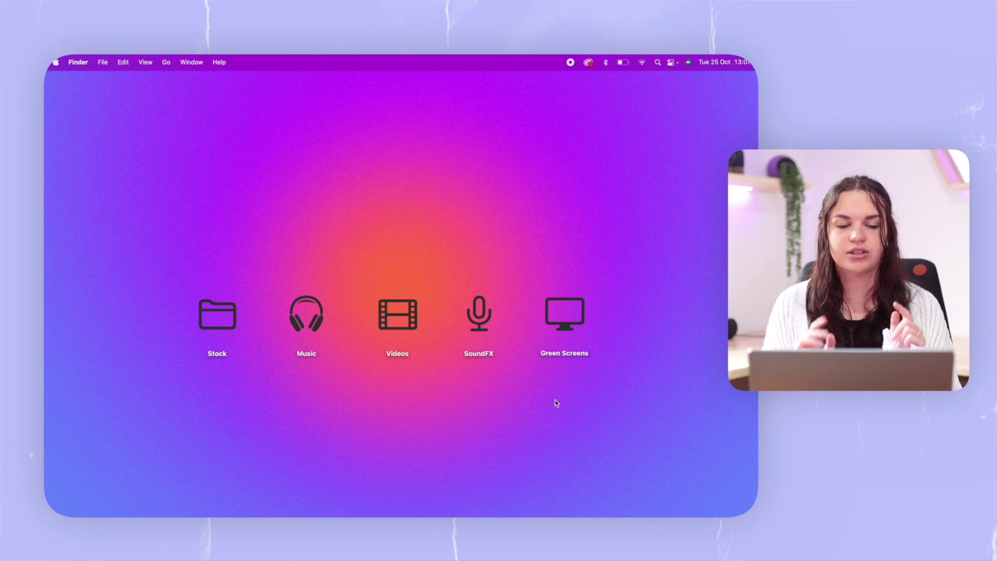
Step: Open the Completed icons folder, display the info window of the Stock desktop folder and select the icon in it
{"action": "left_click", "coordinate": [460, 508]}
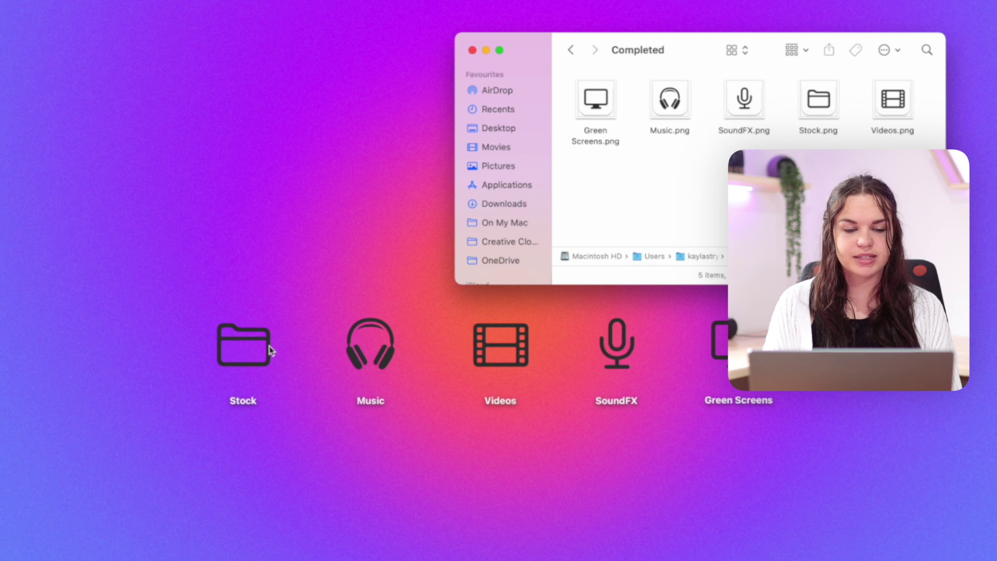
{"action": "left_click", "coordinate": [269, 347]}
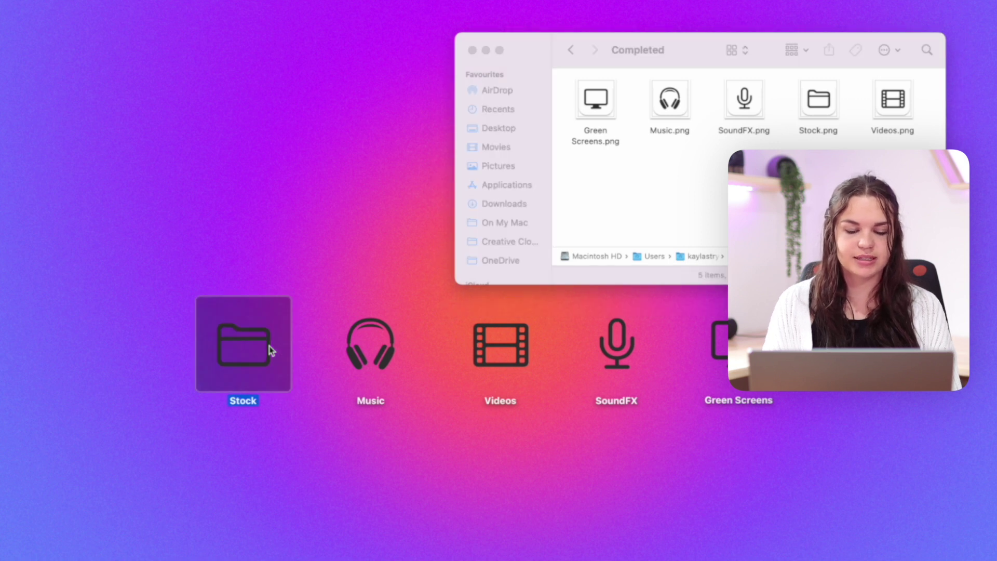
{"action": "right_click", "coordinate": [269, 346]}
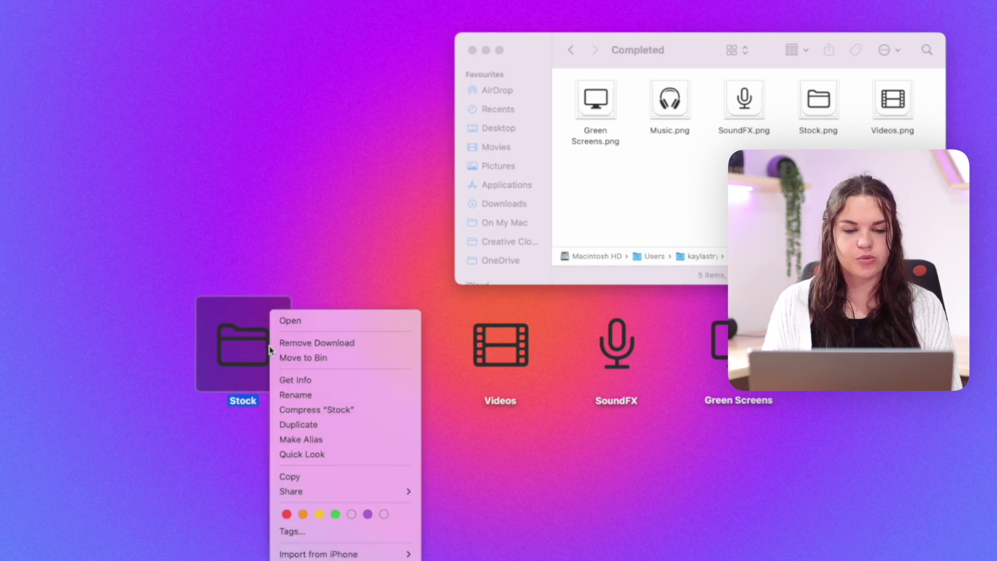
{"action": "left_click", "coordinate": [307, 384]}
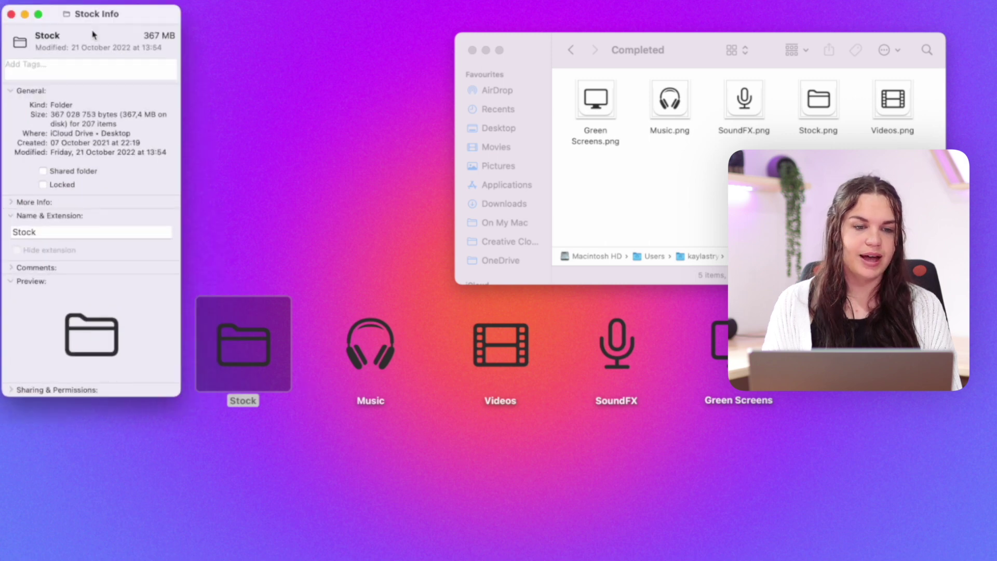
{"action": "left_click", "coordinate": [20, 46]}
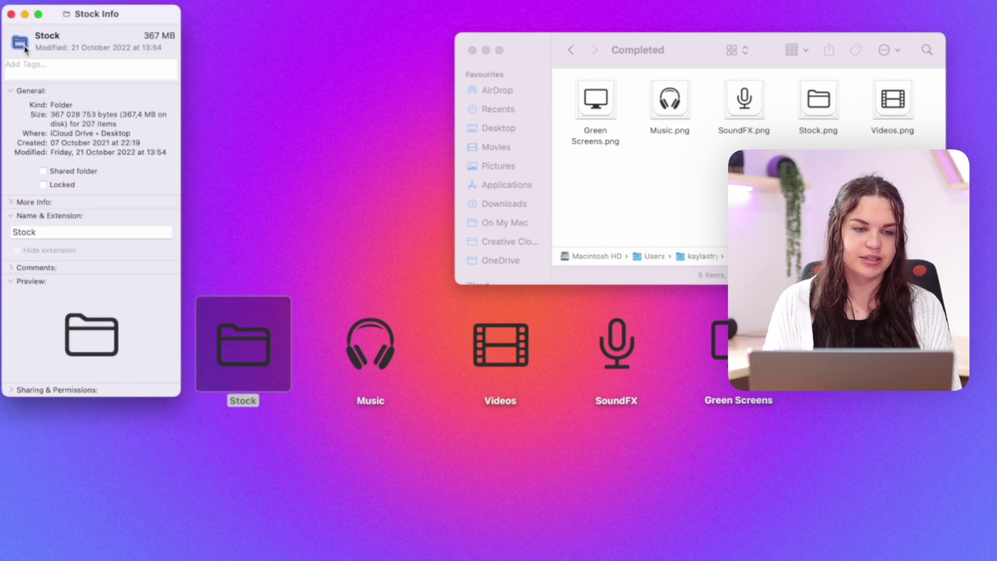
Step: Create a new folder on the desktop, display its info window for comparison and close that window
{"action": "left_click", "coordinate": [318, 122]}
{"action": "key", "text": "super+shift+n"}
{"action": "key", "text": "super+i"}
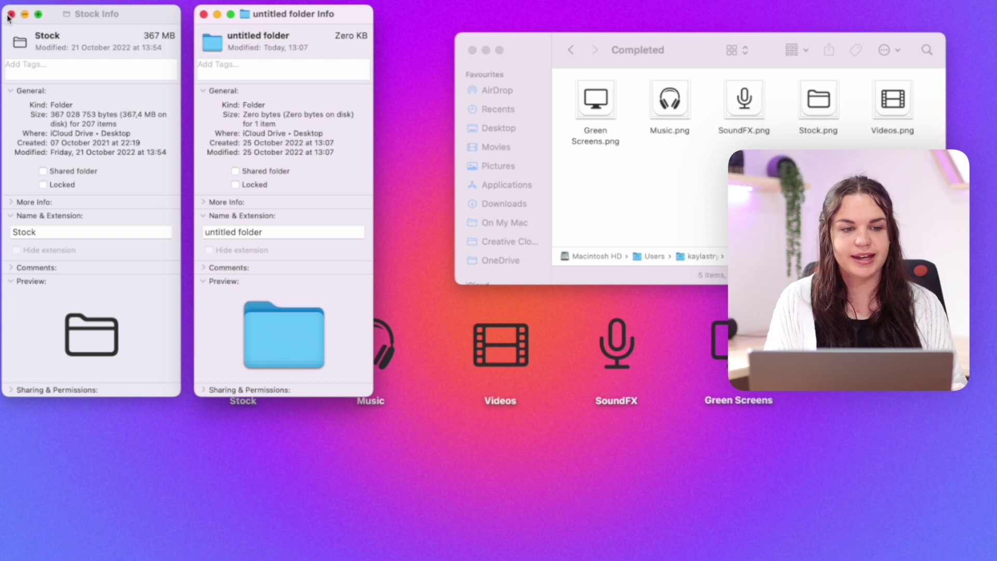
{"action": "key", "text": "super+w"}
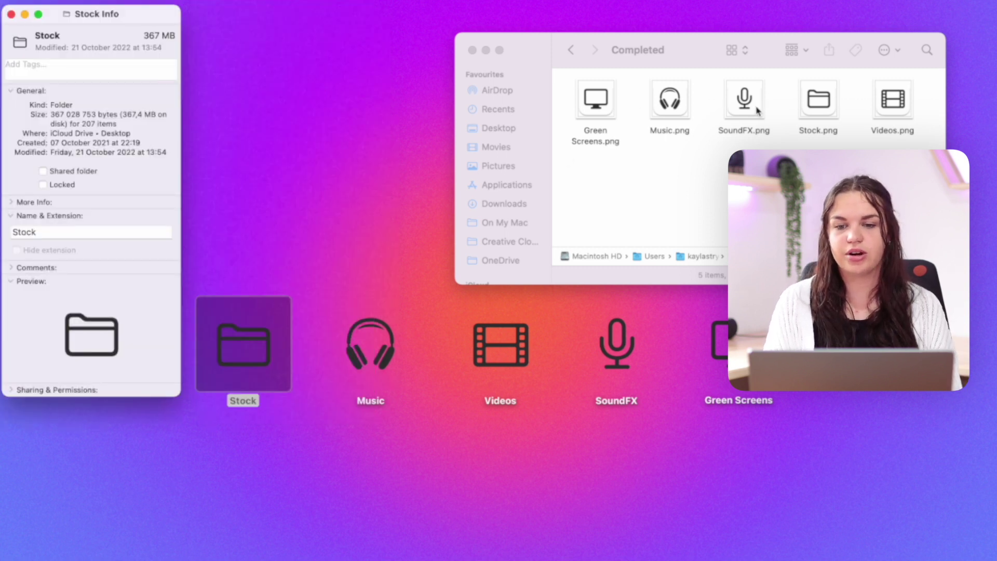
Step: Open Stock.png from the Completed folder in Preview, uncover the Stock info window and copy the whole image
{"action": "left_click", "coordinate": [811, 121]}
{"action": "left_click", "coordinate": [820, 118]}
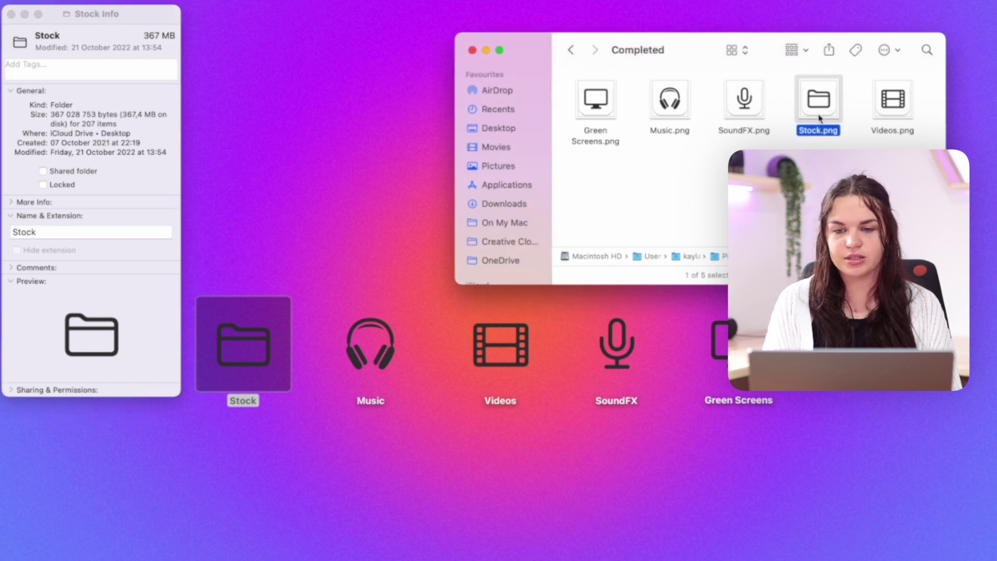
{"action": "double_click", "coordinate": [819, 118]}
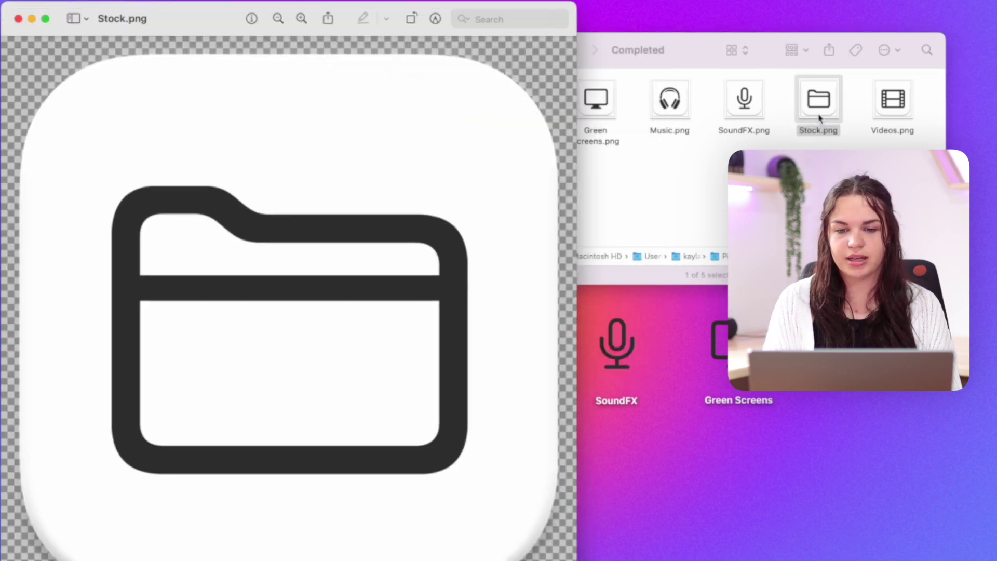
{"action": "left_click_drag", "start_coordinate": [211, 18], "coordinate": [539, 22]}
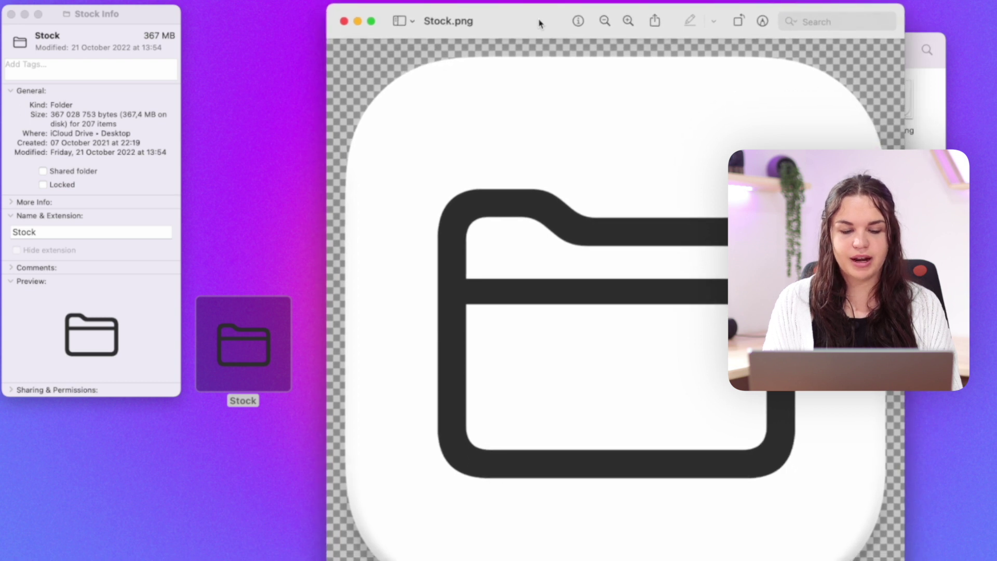
{"action": "key", "text": "super+a"}
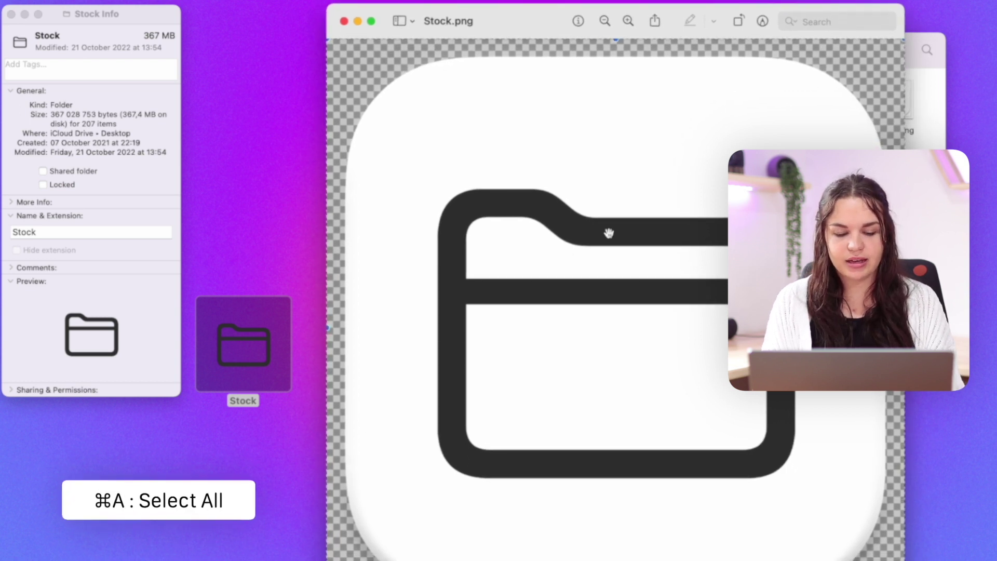
{"action": "key", "text": "super+c"}
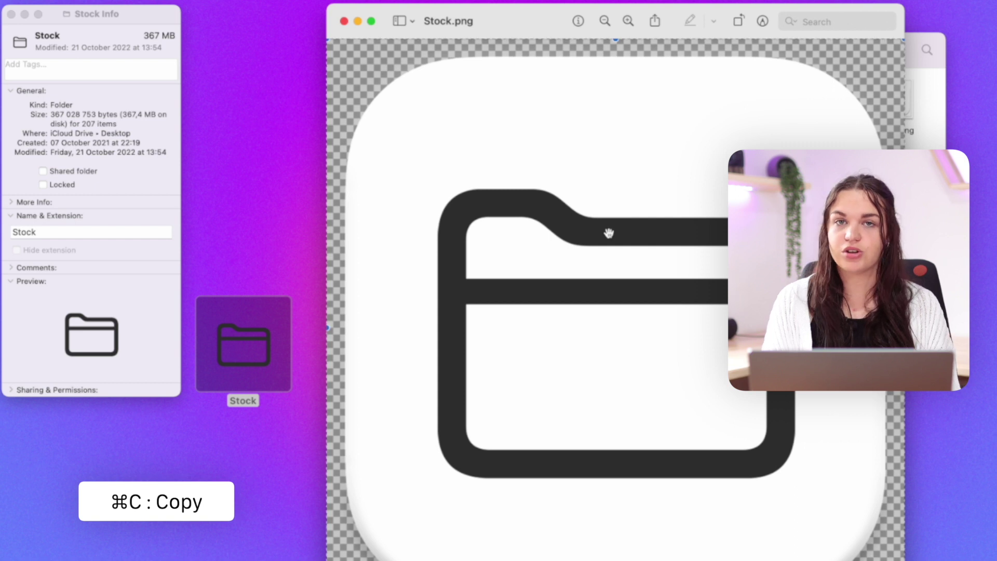
Step: Paste the copied image as the Stock folder's icon and close its info window
{"action": "left_click", "coordinate": [20, 44]}
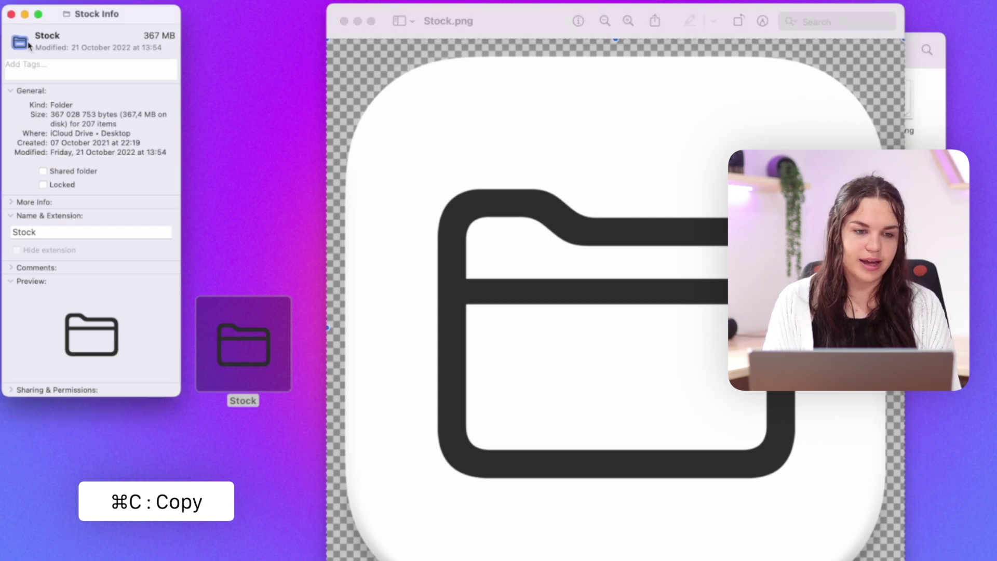
{"action": "key", "text": "super+v"}
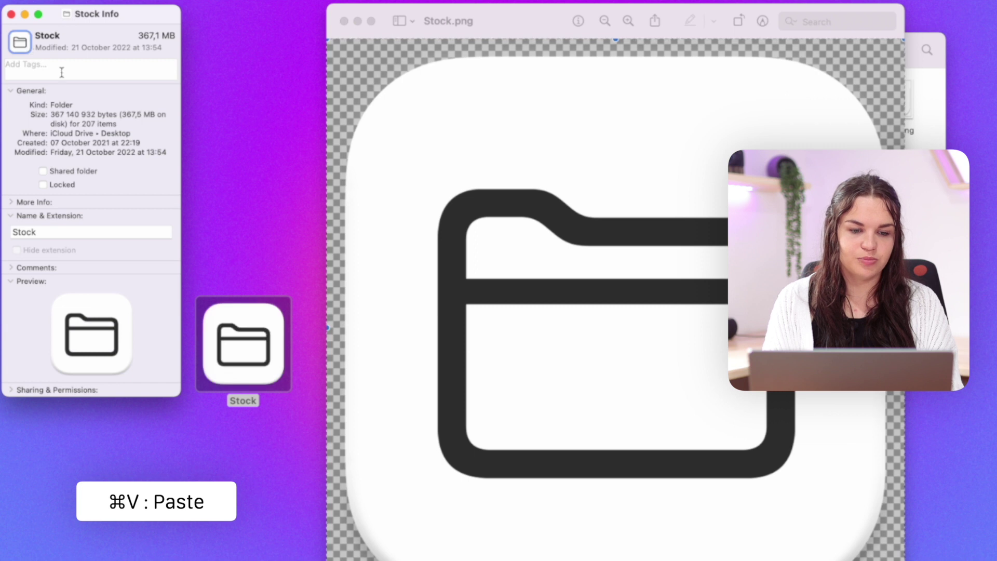
{"action": "left_click", "coordinate": [10, 16]}
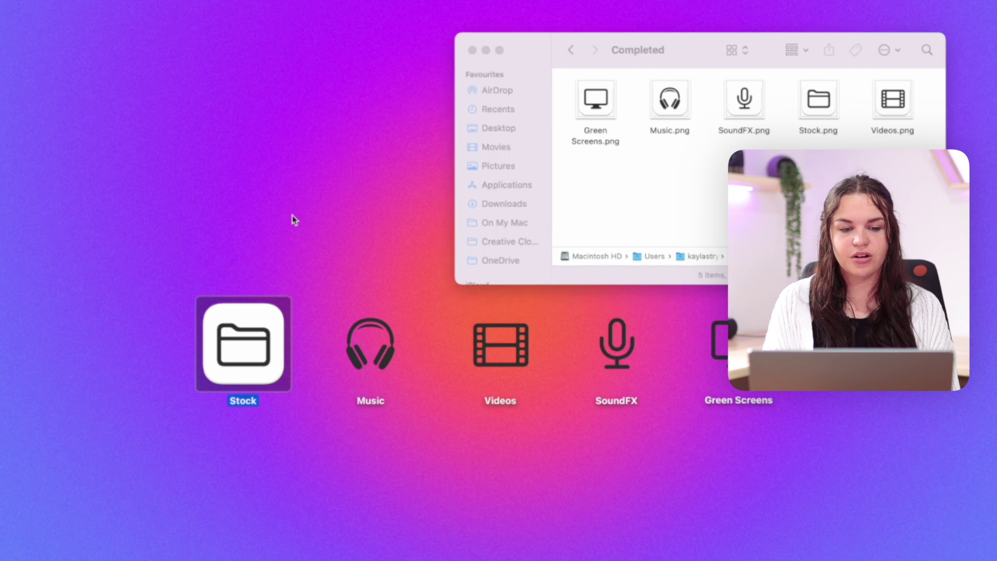
Step: Replace the Music folder's icon with Music.png from the Completed folder through its info window, and close the window
{"action": "left_click", "coordinate": [385, 334]}
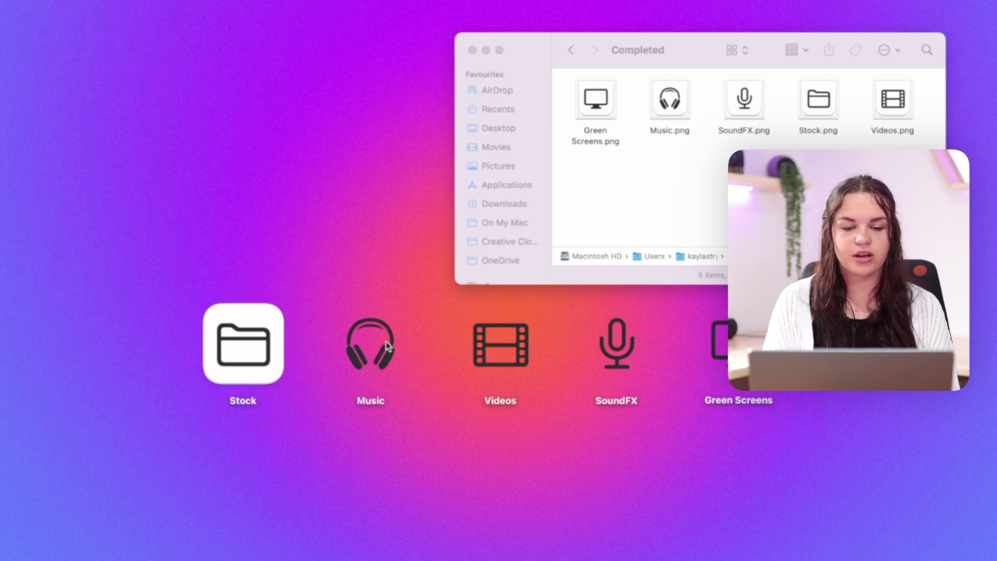
{"action": "left_click", "coordinate": [388, 347]}
{"action": "right_click", "coordinate": [388, 348]}
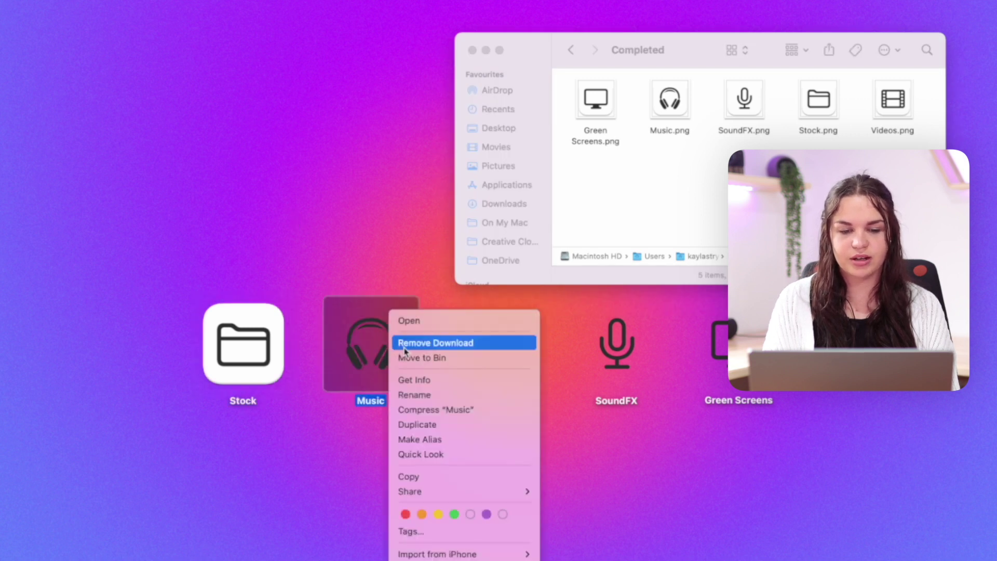
{"action": "left_click", "coordinate": [434, 380]}
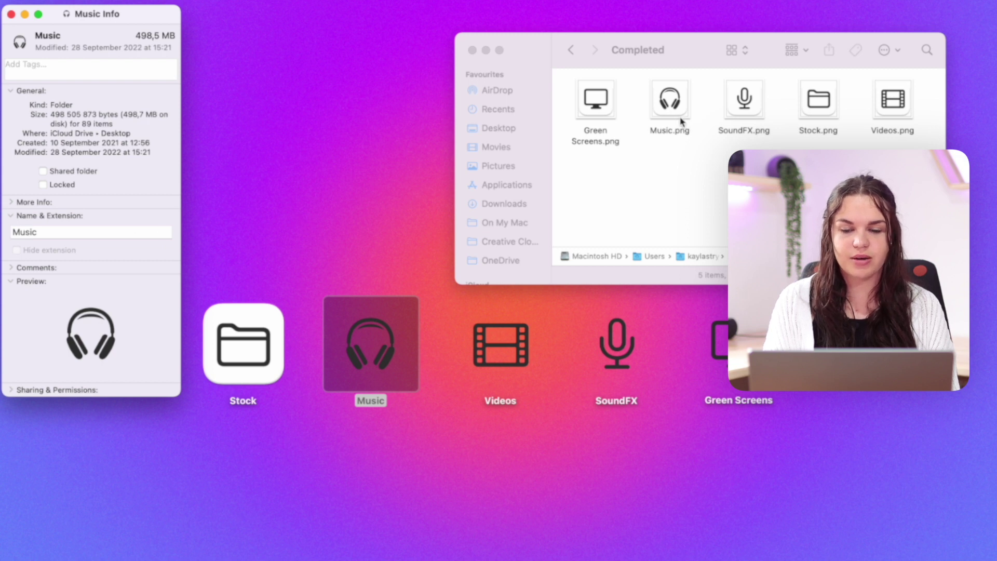
{"action": "left_click_drag", "start_coordinate": [673, 104], "coordinate": [23, 48]}
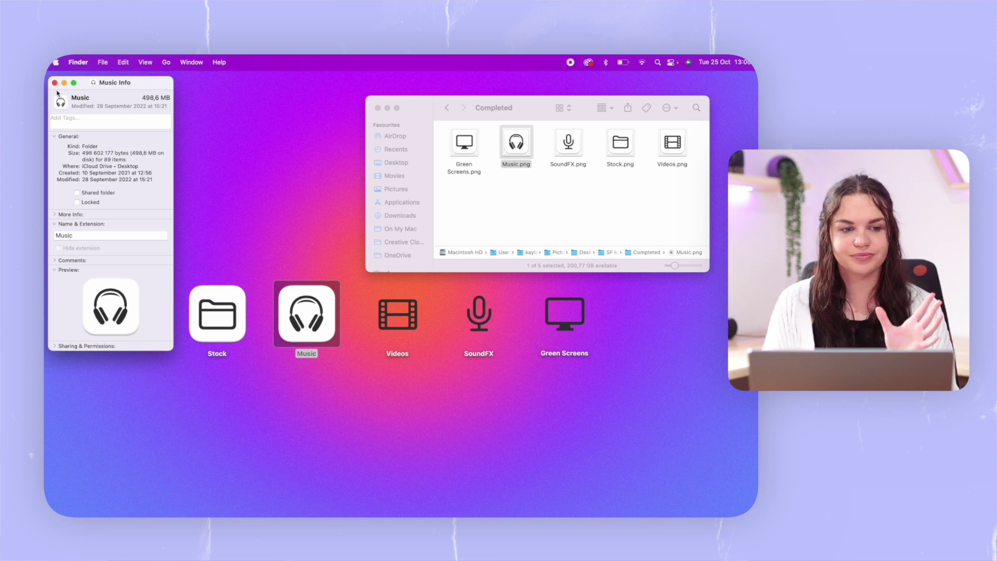
{"action": "left_click", "coordinate": [54, 83]}
Step: Display the info window of the Videos folder on the desktop
{"action": "right_click", "coordinate": [416, 292]}
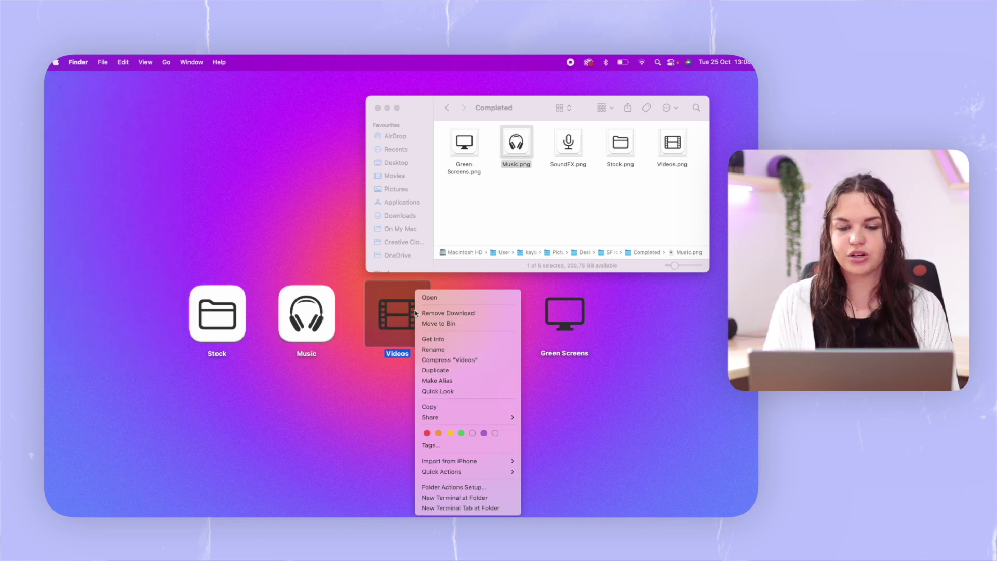
{"action": "left_click", "coordinate": [434, 338]}
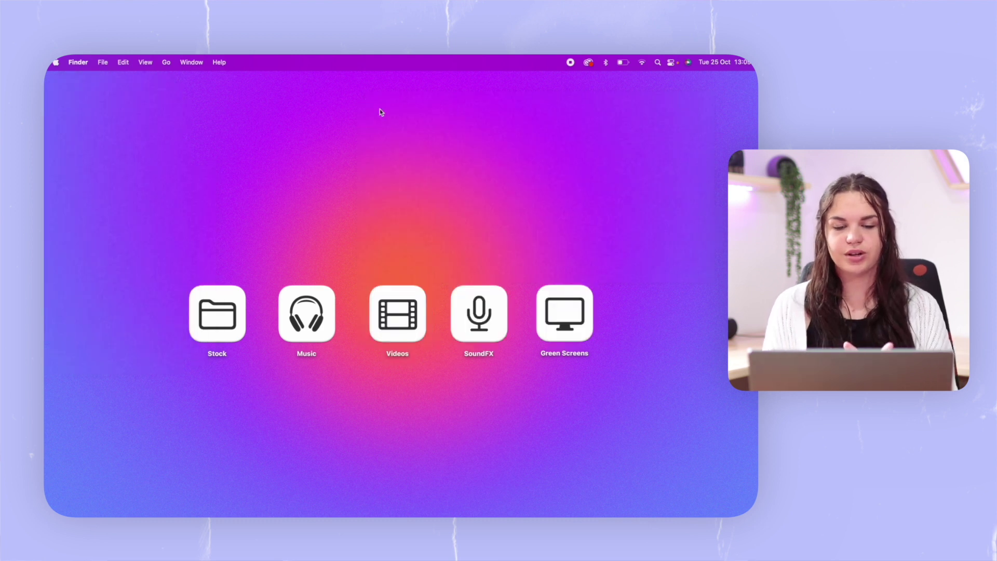
{"action": "left_click_drag", "start_coordinate": [188, 217], "coordinate": [609, 328]}
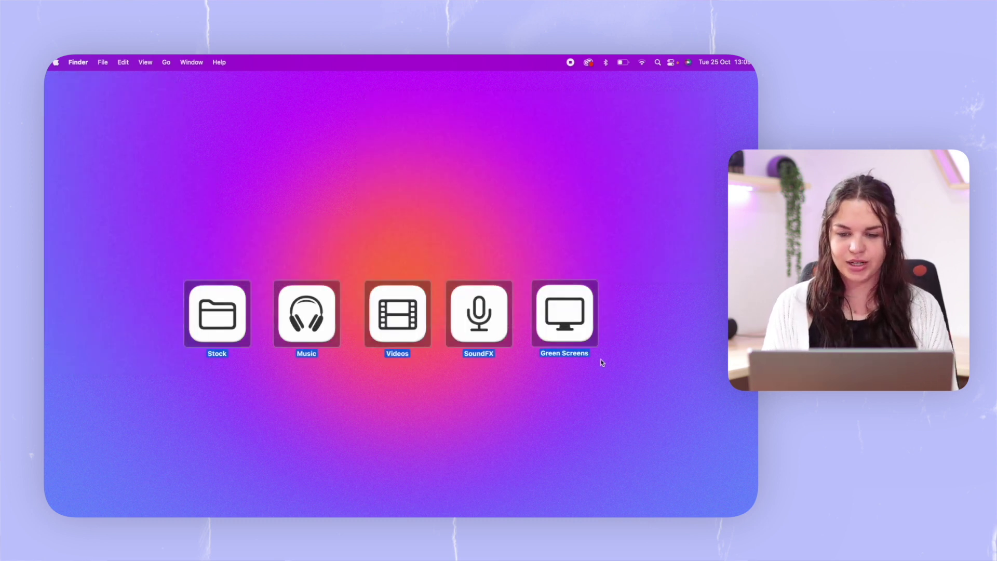
{"action": "left_click", "coordinate": [603, 383]}
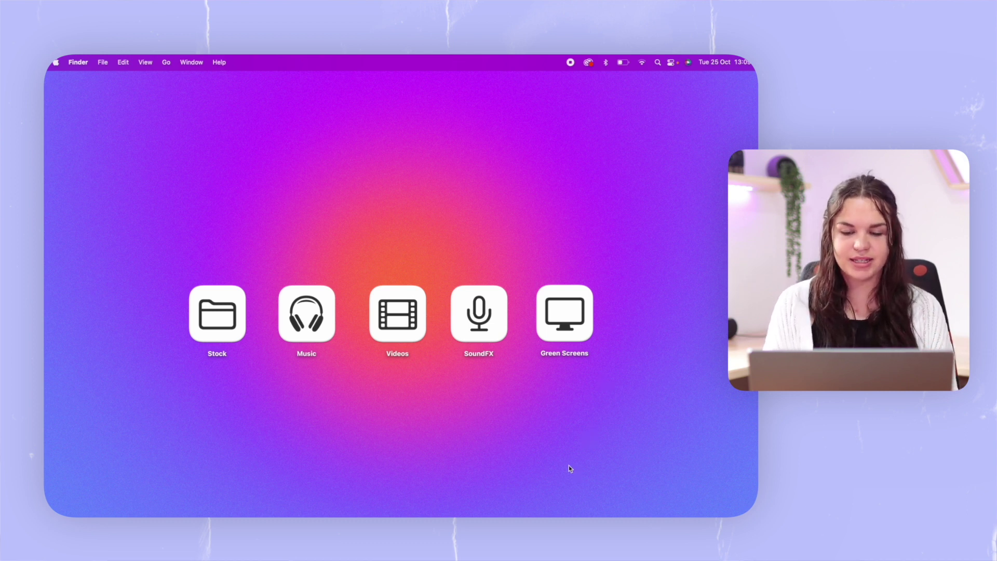
Step: Switch to Photoshop and toggle the Bevel & Emboss effect of the Instagram logo layer, leaving it on
{"action": "mouse_move", "coordinate": [301, 491]}
{"action": "left_click", "coordinate": [189, 488]}
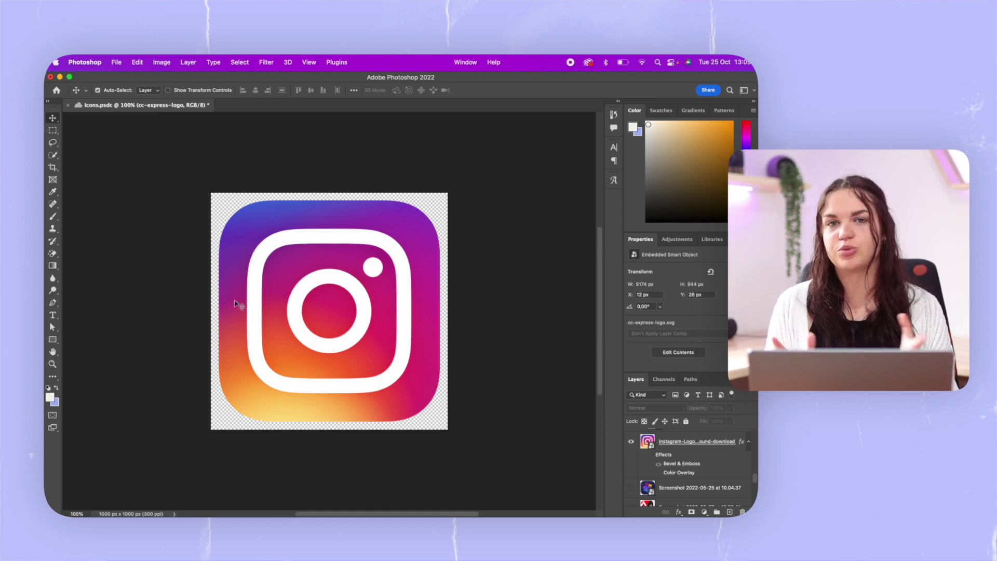
{"action": "left_click", "coordinate": [659, 465]}
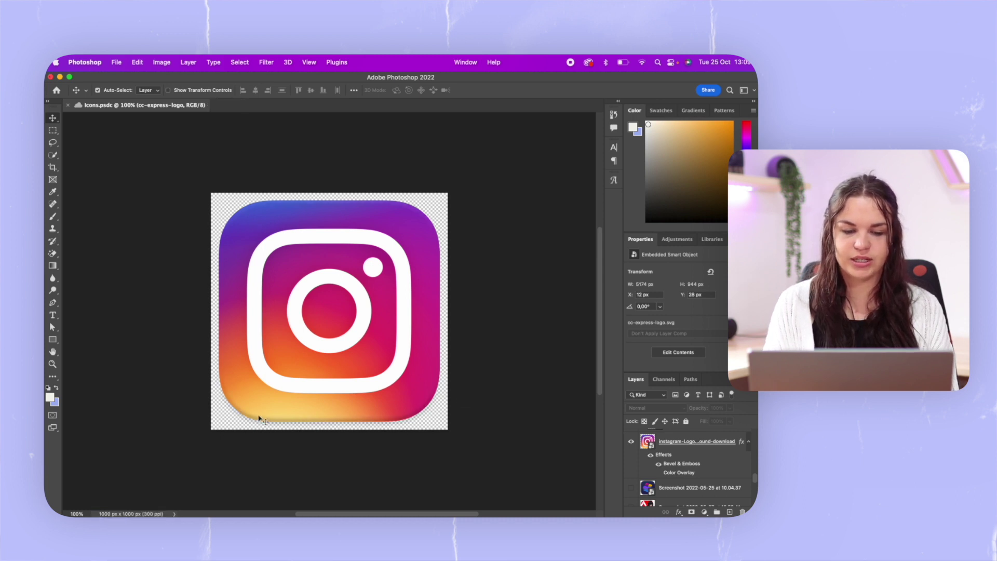
{"action": "left_click", "coordinate": [659, 464]}
{"action": "left_click", "coordinate": [659, 464]}
Step: Make the white Rectangle 11 layer and the Bell Icon layer visible in the icon document
{"action": "scroll", "coordinate": [681, 462], "scroll_direction": "up", "scroll_amount": 2}
{"action": "left_click", "coordinate": [631, 451]}
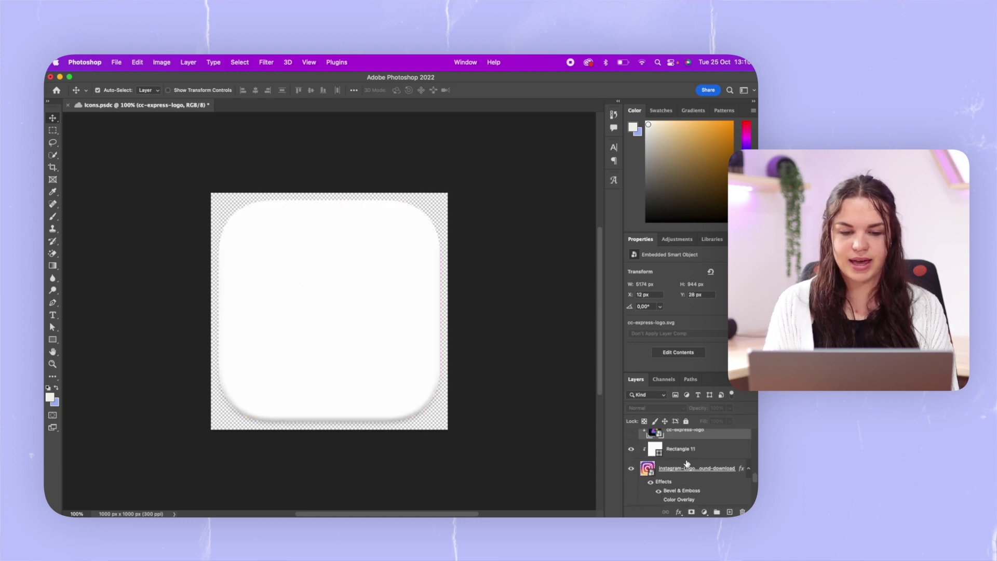
{"action": "scroll", "coordinate": [687, 463], "scroll_direction": "down", "scroll_amount": 5}
{"action": "scroll", "coordinate": [687, 463], "scroll_direction": "down", "scroll_amount": 5}
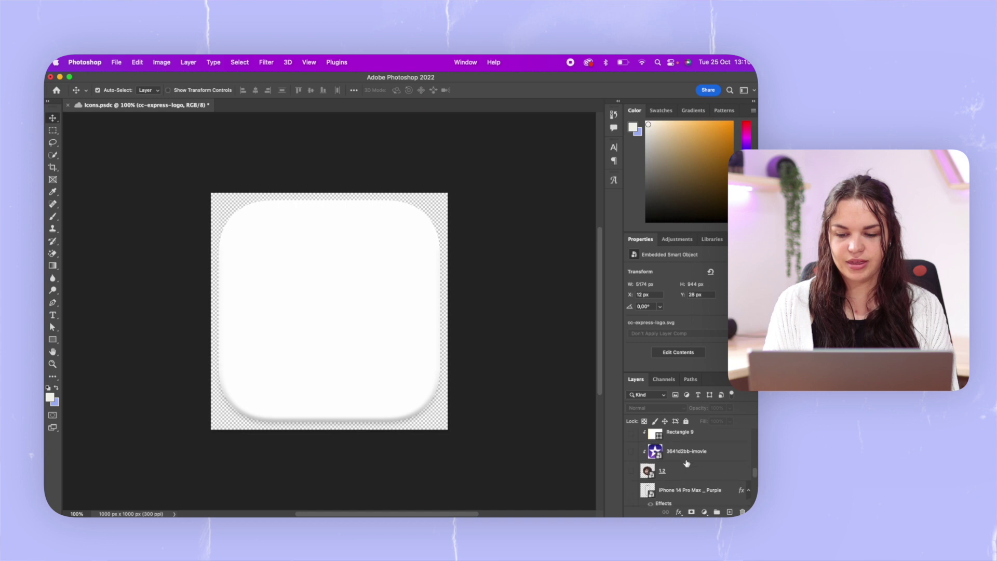
{"action": "left_click", "coordinate": [633, 480]}
{"action": "left_click", "coordinate": [633, 480]}
{"action": "left_click", "coordinate": [633, 480]}
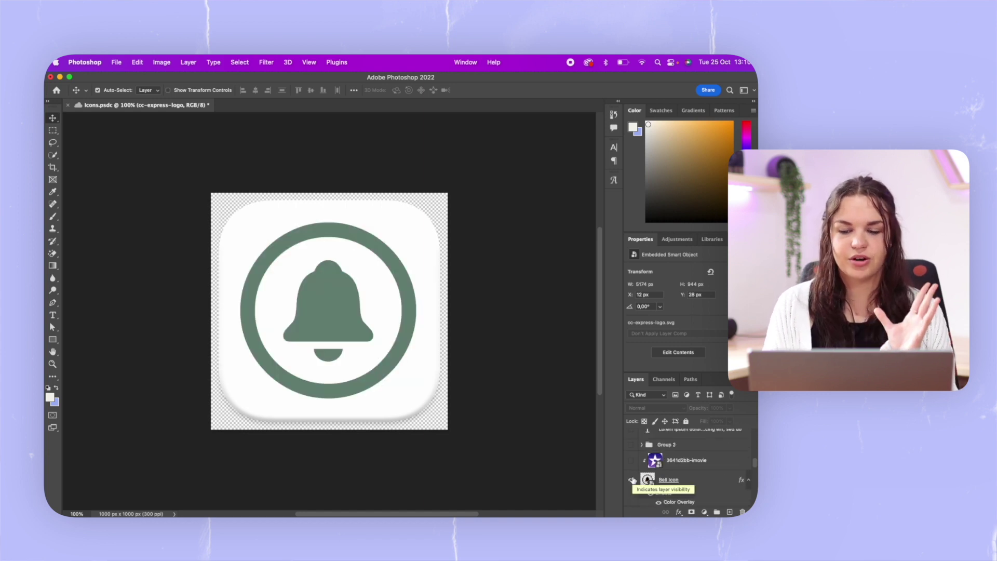
{"action": "left_click", "coordinate": [633, 480]}
{"action": "left_click", "coordinate": [633, 480]}
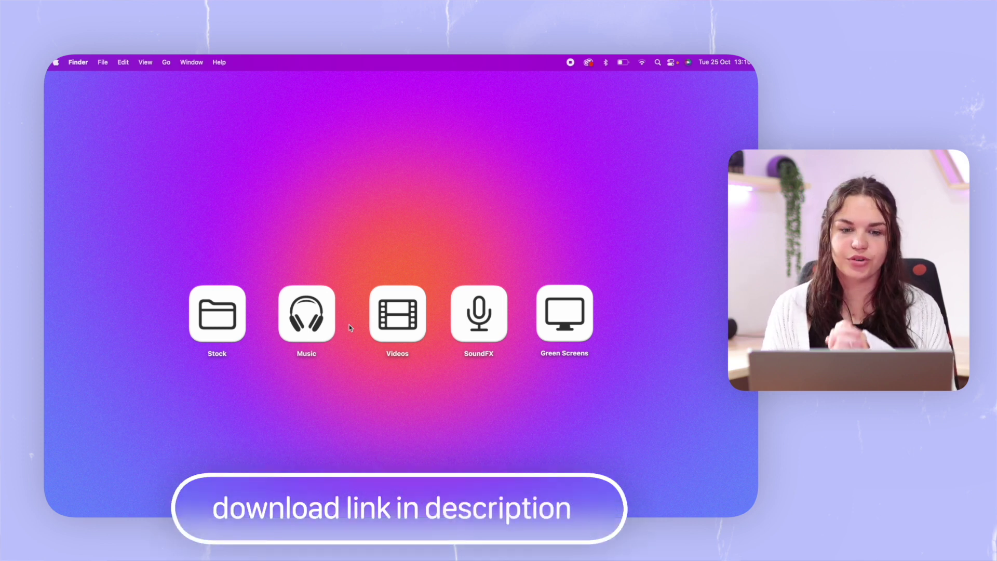
{"action": "left_click_drag", "start_coordinate": [188, 269], "coordinate": [597, 350]}
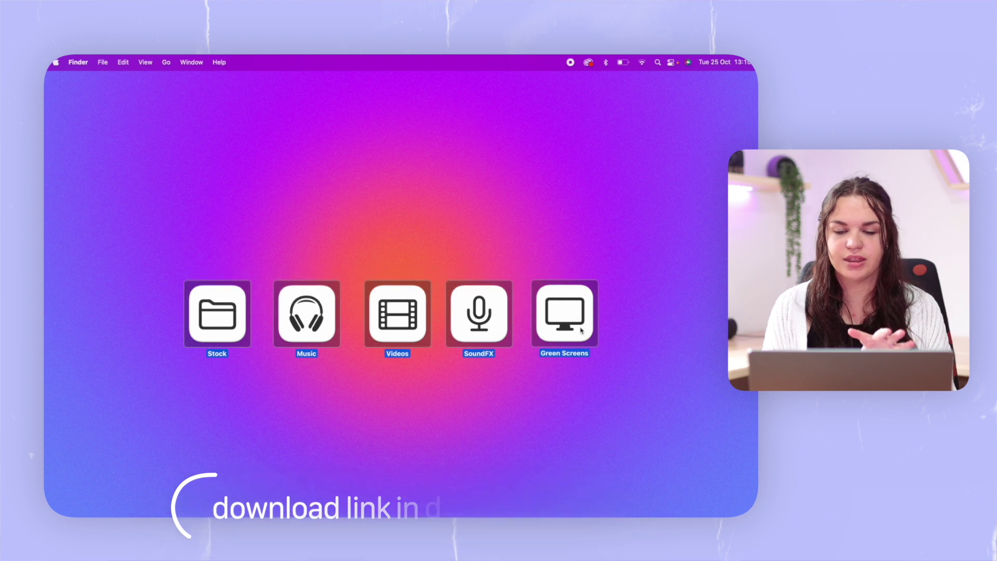
{"action": "left_click", "coordinate": [569, 427]}
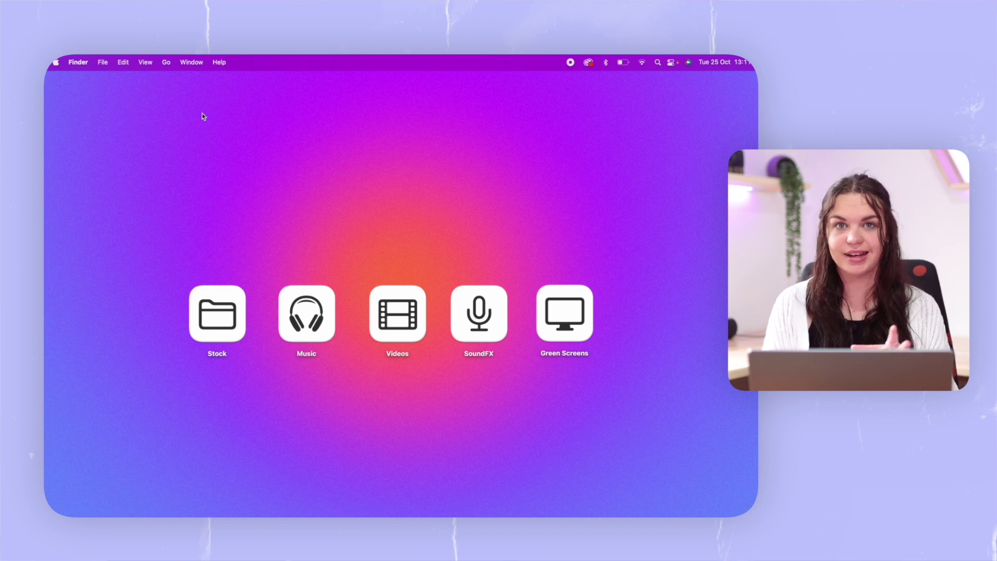
Step: Open the Dock & Menu Bar settings in System Preferences and move the window closer to the middle of the desktop
{"action": "mouse_move", "coordinate": [291, 514]}
{"action": "left_click", "coordinate": [511, 482]}
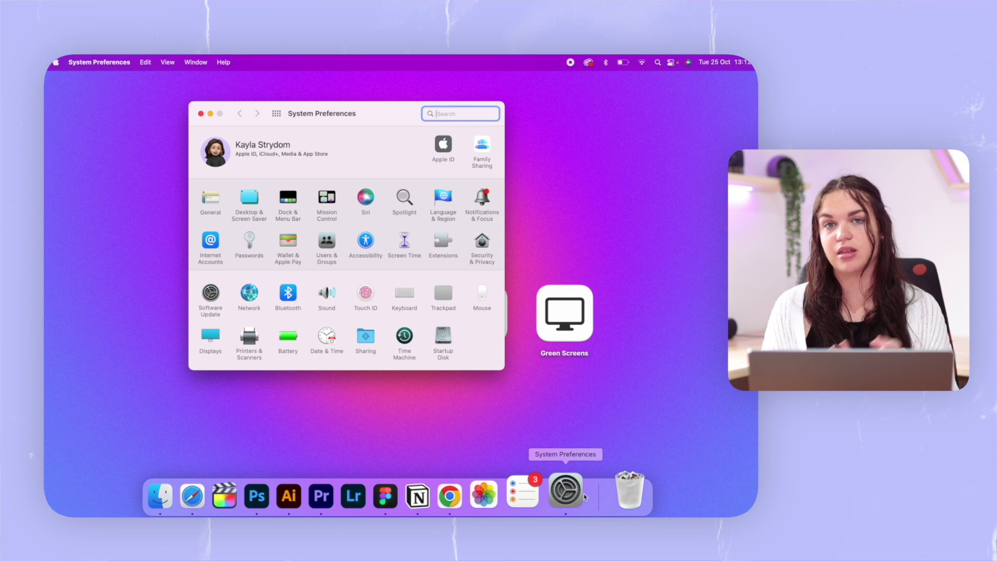
{"action": "left_click", "coordinate": [288, 199]}
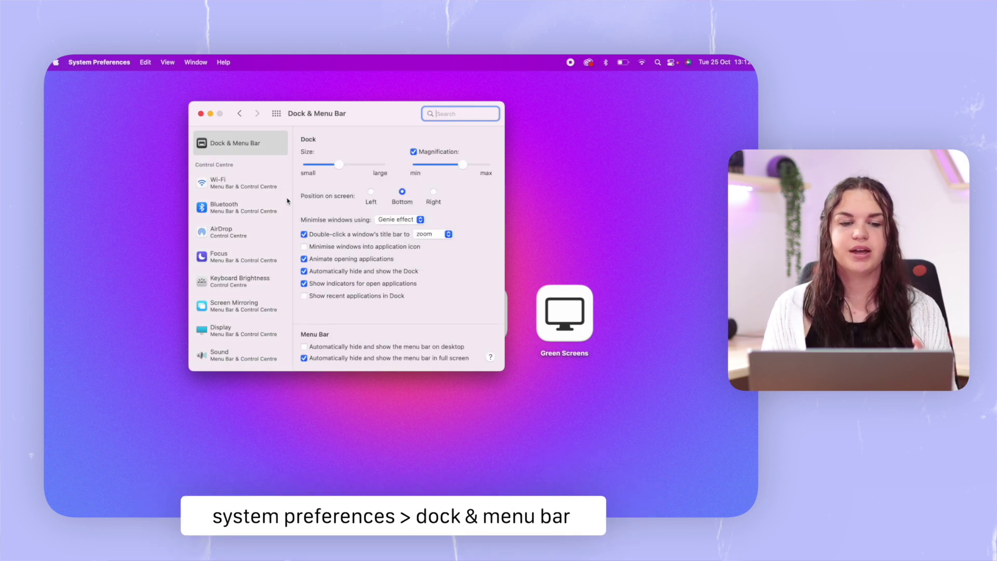
{"action": "left_click_drag", "start_coordinate": [355, 115], "coordinate": [414, 124]}
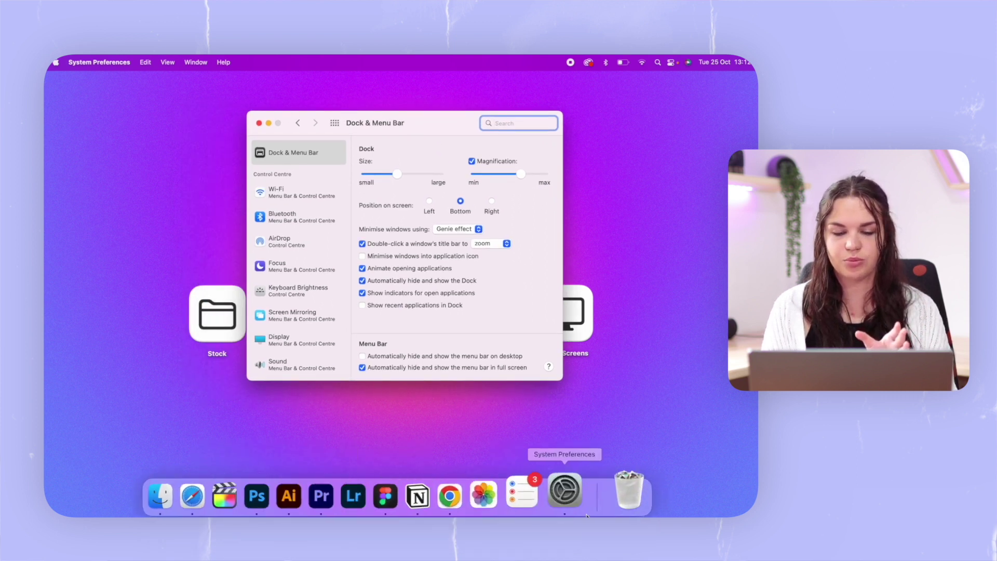
Step: Close and reopen the Dock & Menu Bar settings, and switch automatic hiding of the Dock off and back on
{"action": "left_click", "coordinate": [258, 123]}
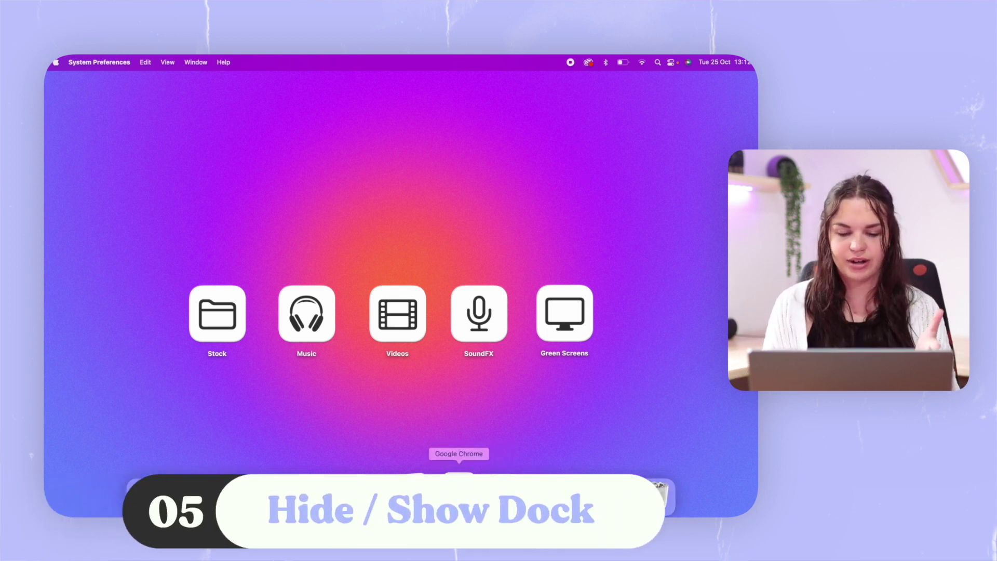
{"action": "left_click", "coordinate": [550, 494]}
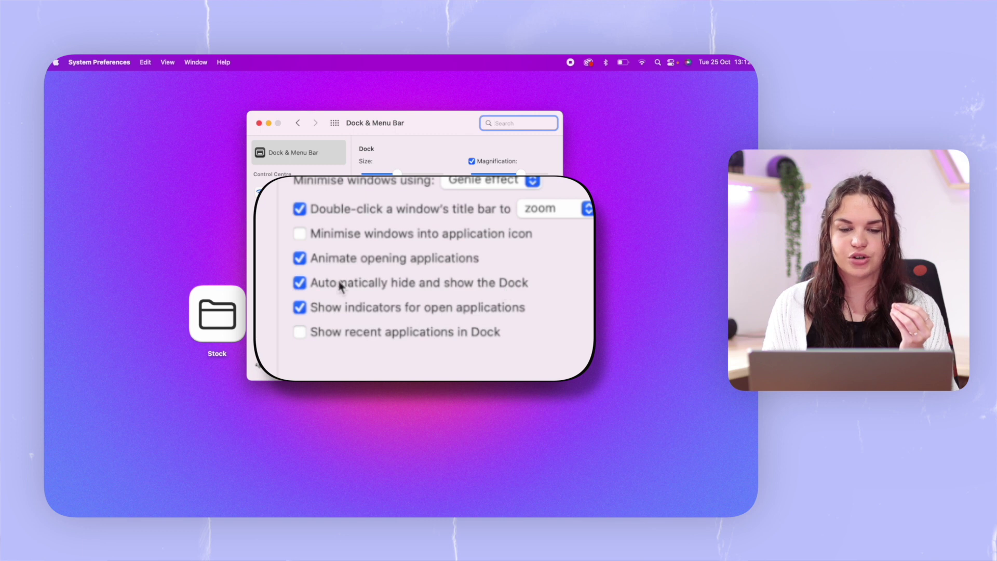
{"action": "left_click", "coordinate": [299, 283]}
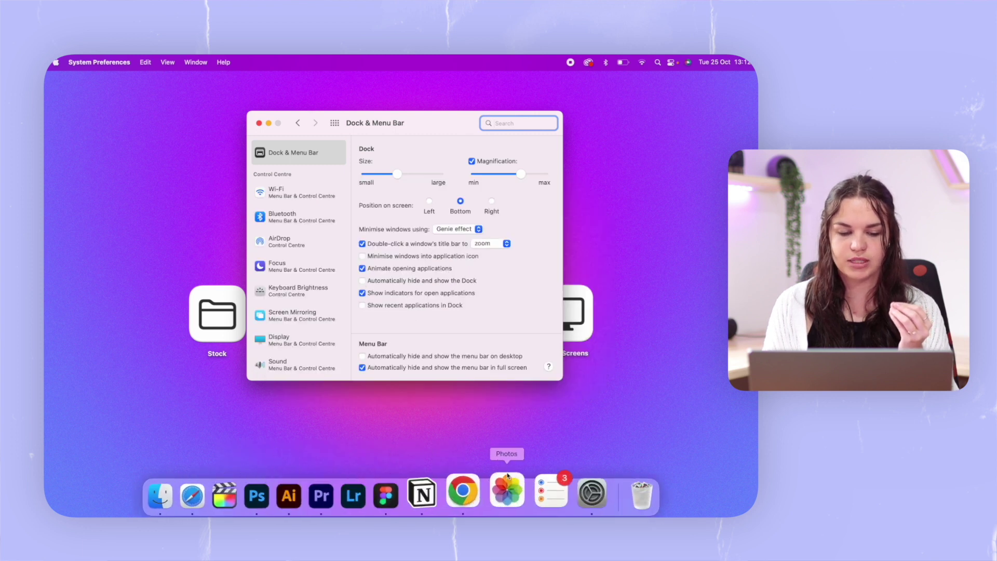
{"action": "left_click", "coordinate": [363, 281]}
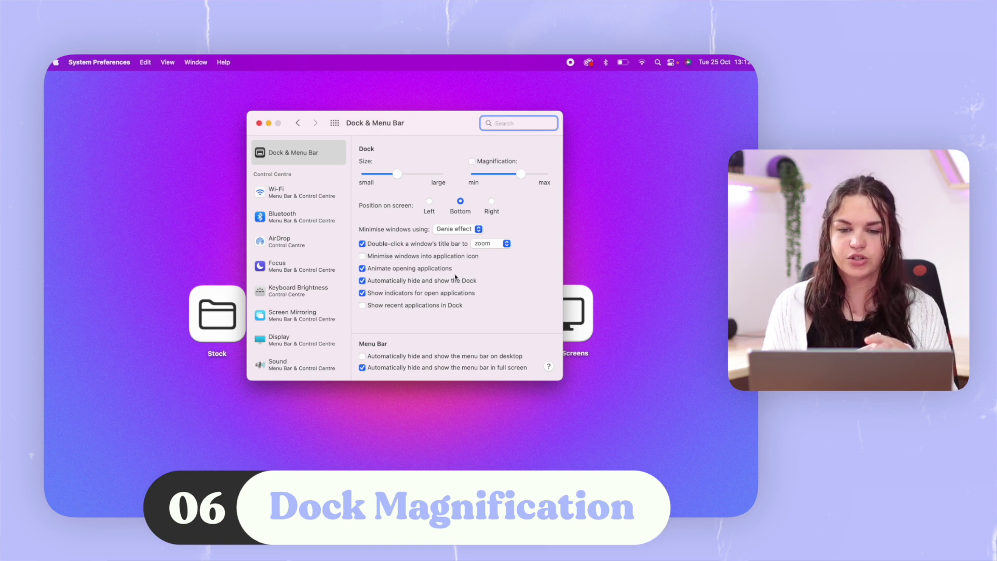
Step: Turn on Dock magnification, test it at the maximum on the Dock icons, and settle it at about three quarters
{"action": "mouse_move", "coordinate": [392, 513]}
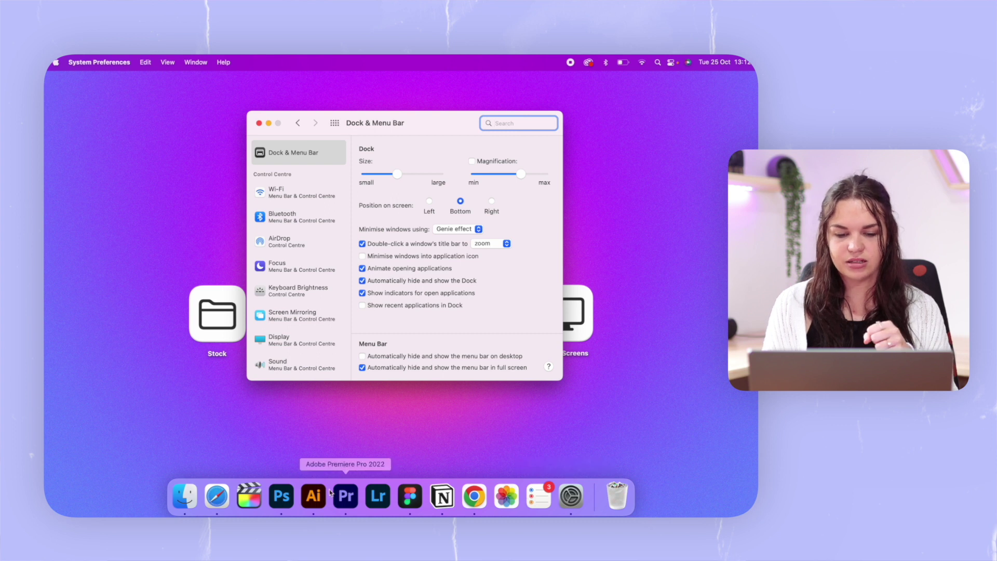
{"action": "left_click", "coordinate": [471, 161]}
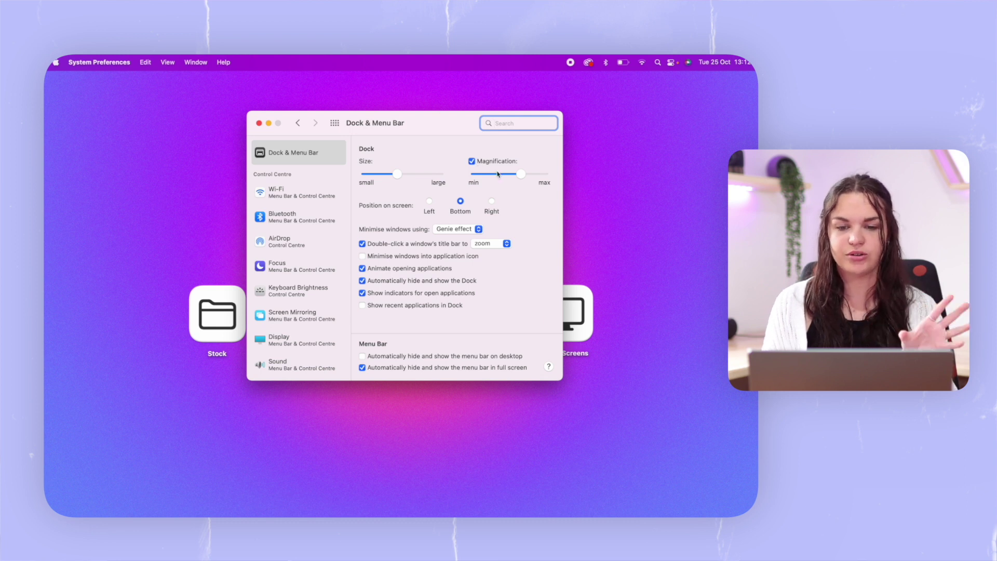
{"action": "left_click_drag", "start_coordinate": [521, 176], "coordinate": [544, 175]}
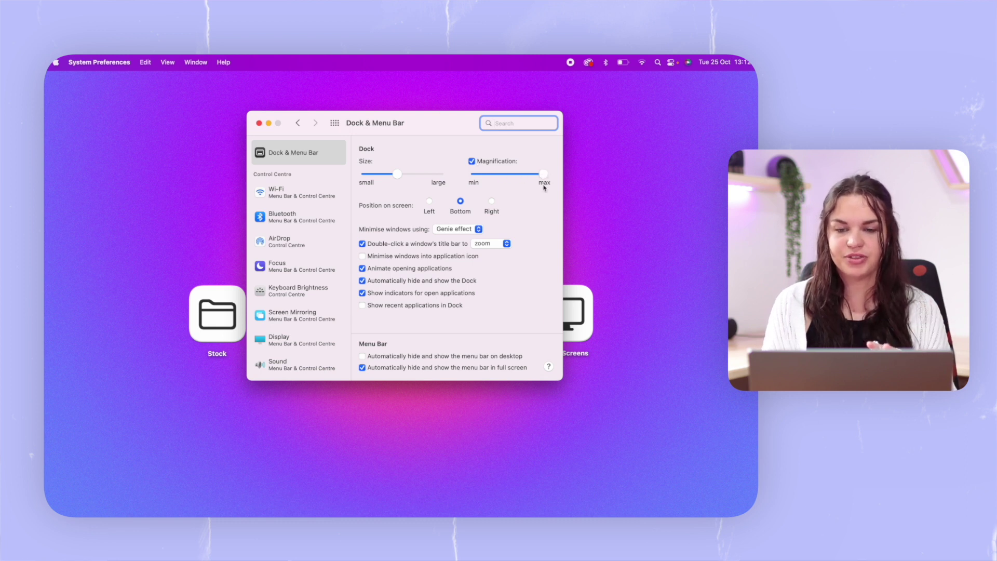
{"action": "mouse_move", "coordinate": [377, 507]}
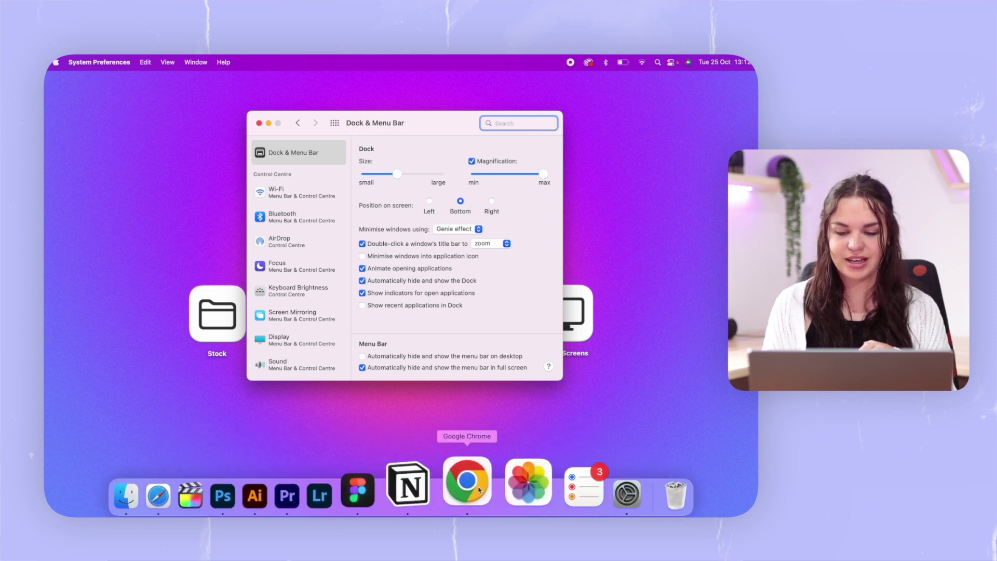
{"action": "left_click_drag", "start_coordinate": [525, 173], "coordinate": [516, 175]}
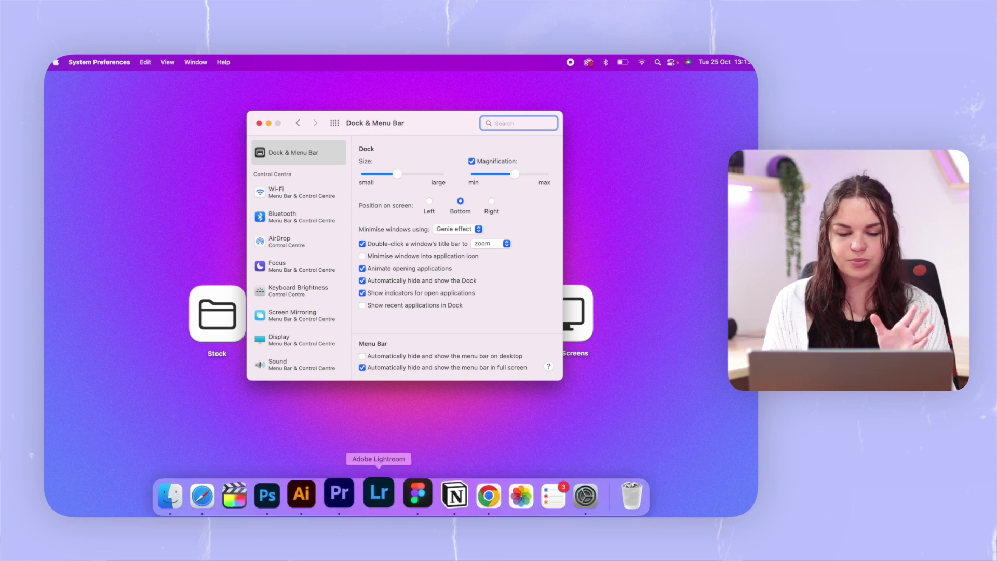
{"action": "left_click_drag", "start_coordinate": [524, 174], "coordinate": [529, 174]}
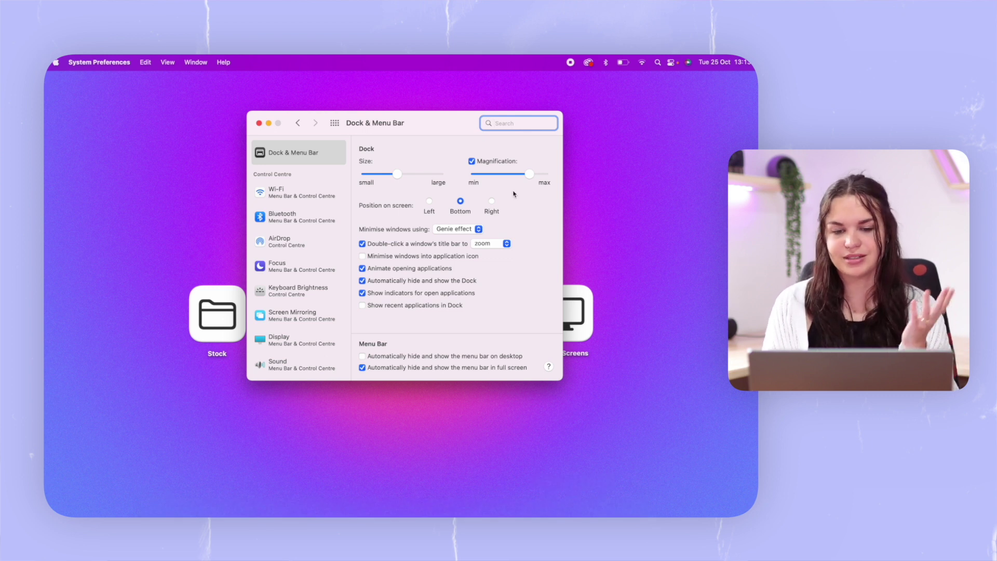
Step: Open the General settings in System Preferences, preview the Dark appearance and return to Light
{"action": "left_click", "coordinate": [297, 124]}
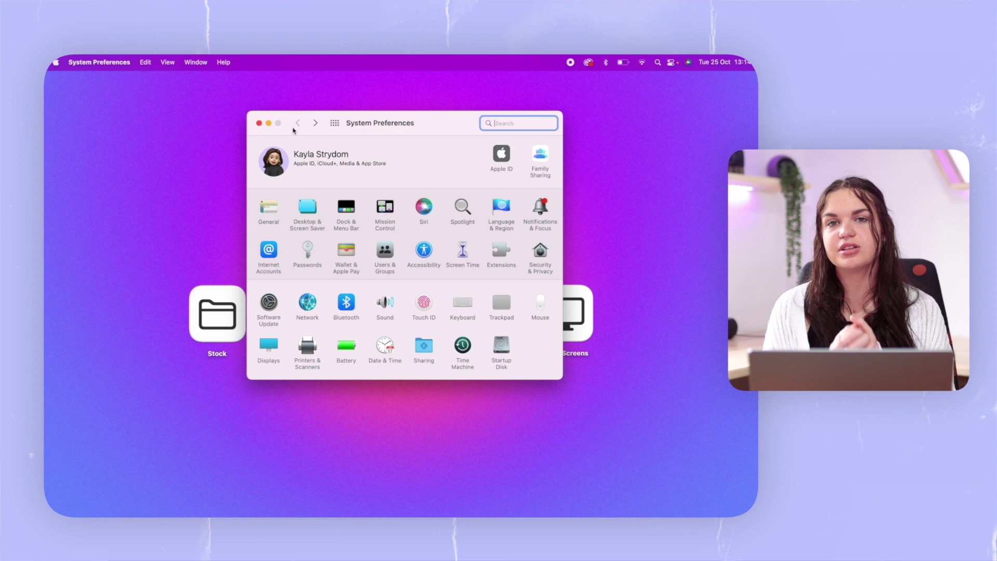
{"action": "left_click", "coordinate": [268, 211]}
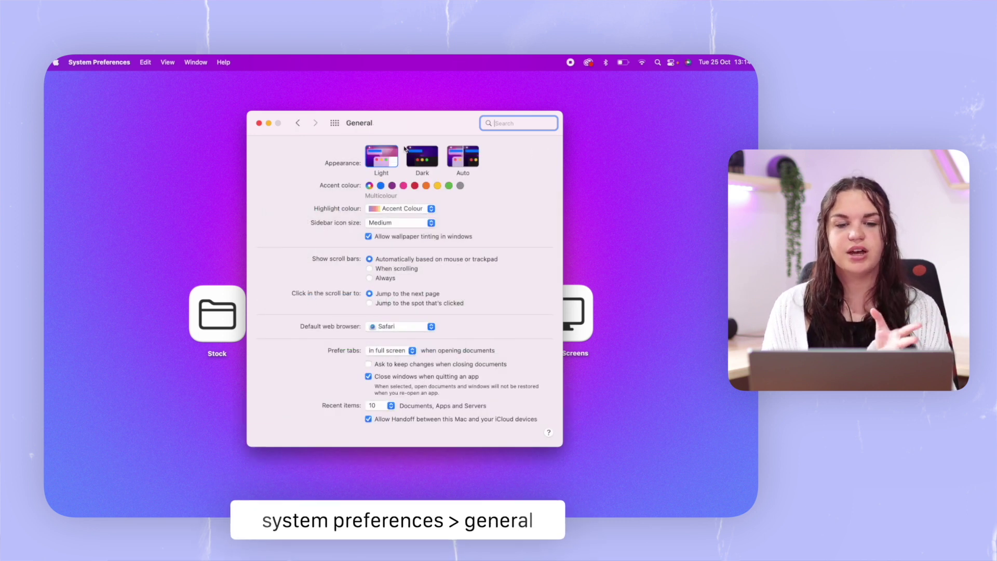
{"action": "left_click", "coordinate": [417, 158]}
{"action": "left_click", "coordinate": [388, 161]}
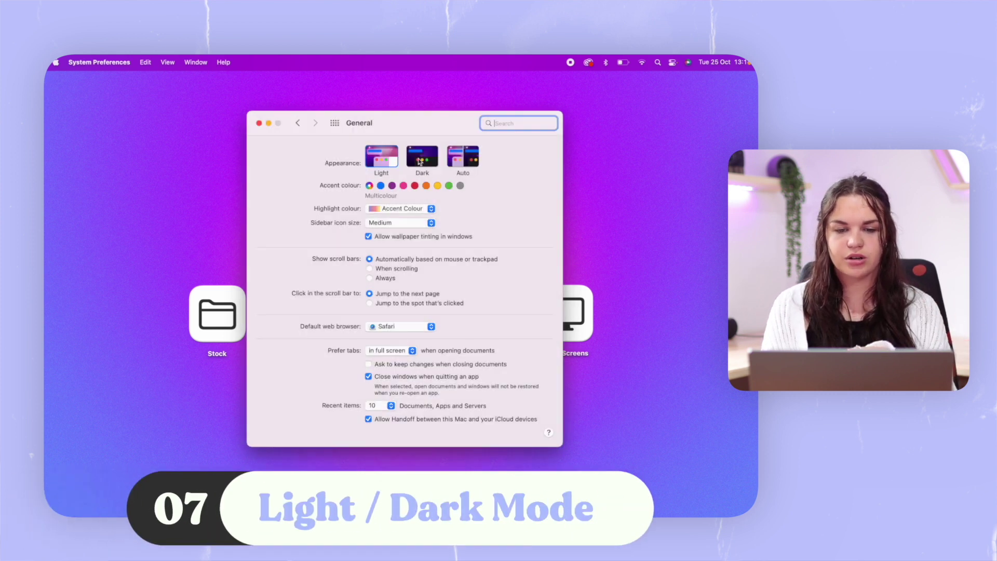
{"action": "left_click", "coordinate": [389, 158]}
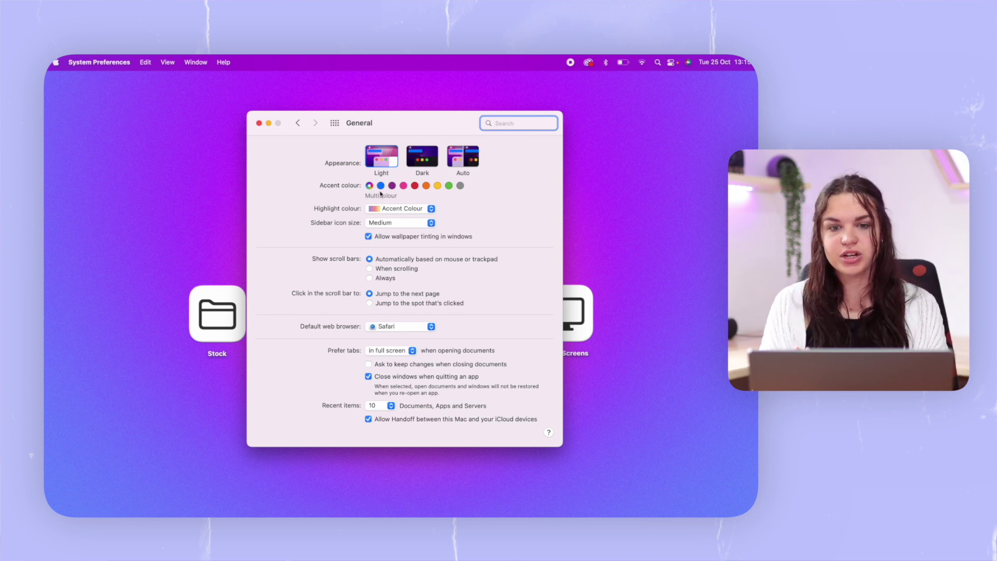
Step: Try the Purple accent colour against a Finder window of the Desktop folder, and restore the Multicolour accent
{"action": "left_click", "coordinate": [392, 186]}
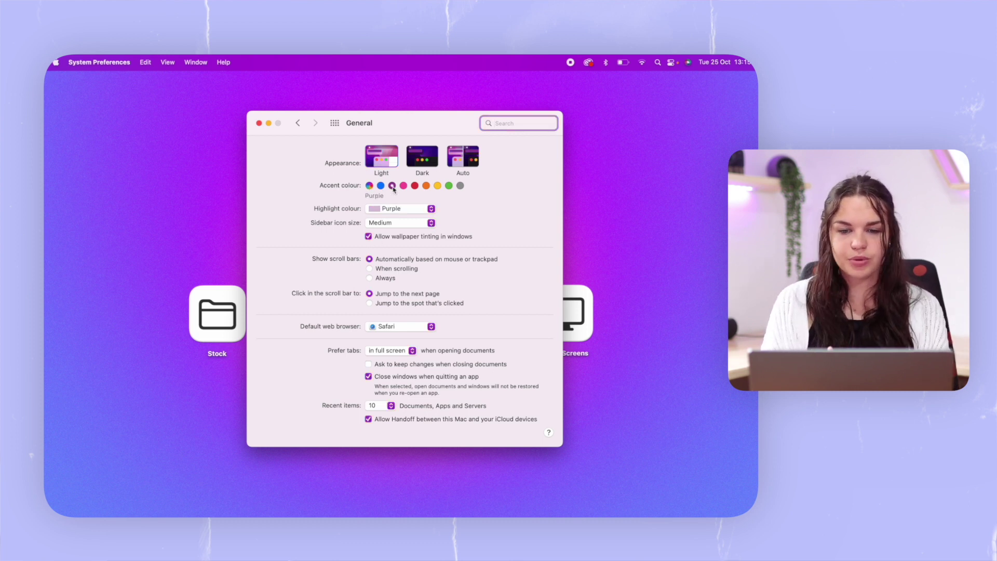
{"action": "left_click", "coordinate": [196, 61]}
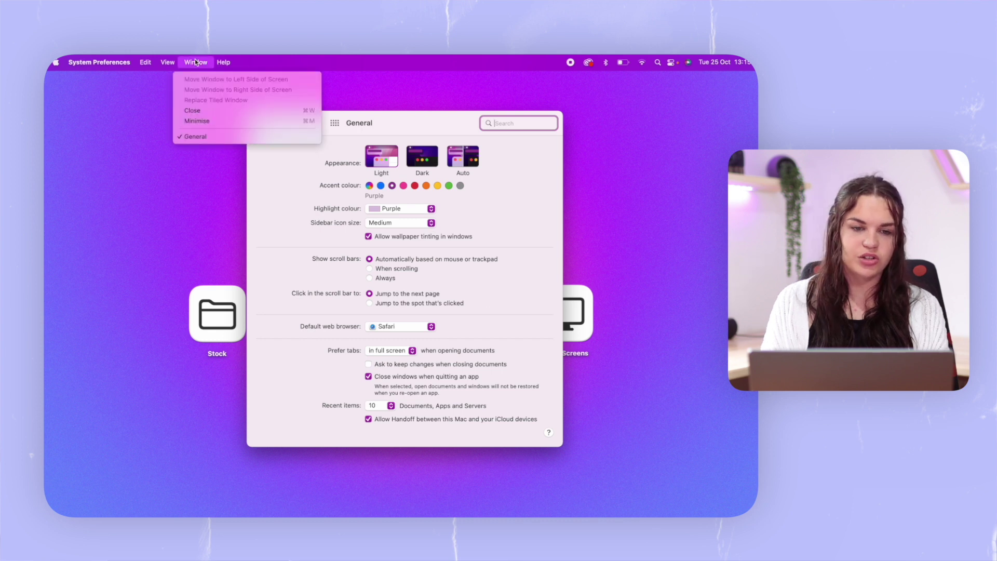
{"action": "left_click", "coordinate": [171, 287]}
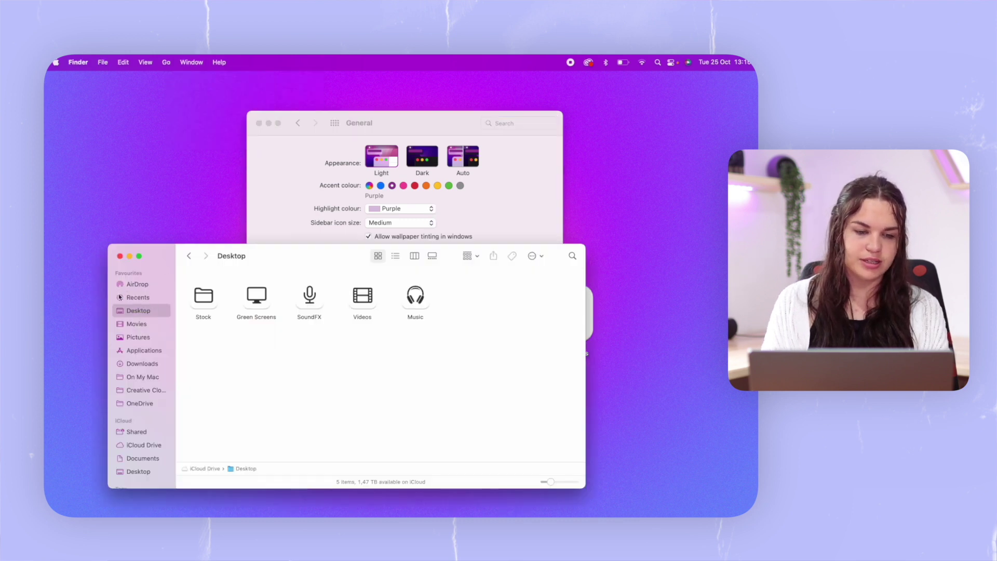
{"action": "left_click", "coordinate": [369, 185]}
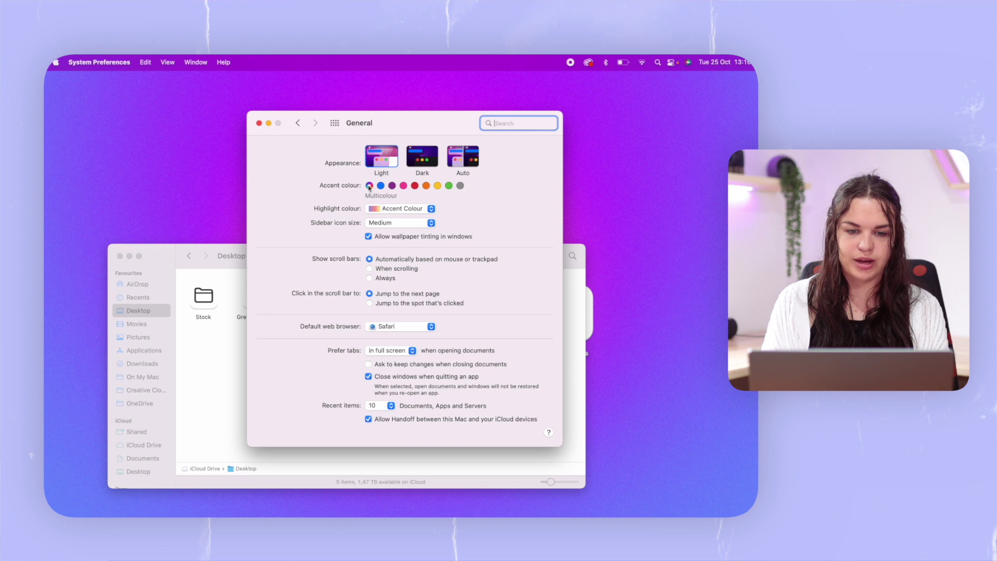
{"action": "left_click", "coordinate": [182, 365]}
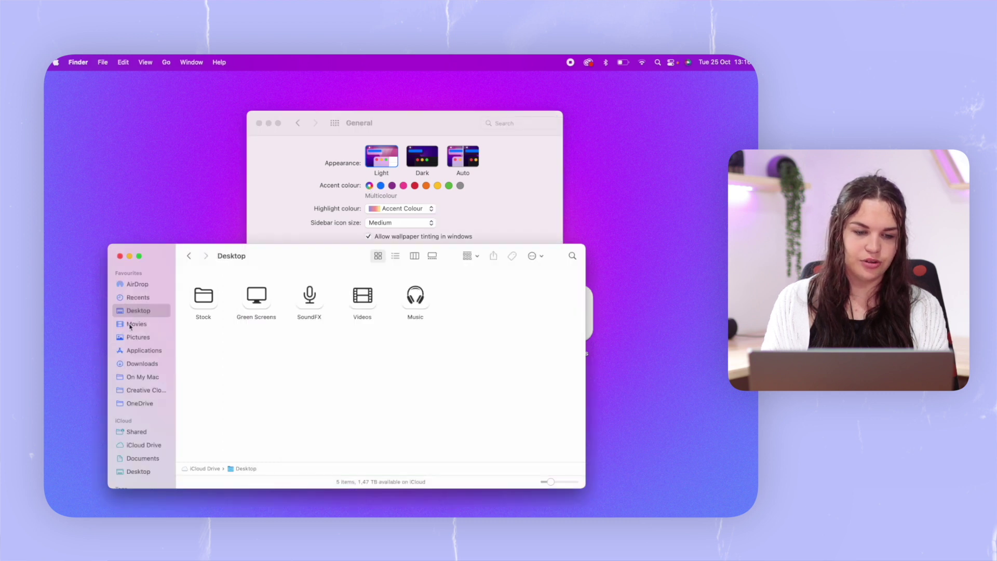
Step: Set the accent colour to Graphite and bring the Finder window forward to check its sidebar
{"action": "left_click", "coordinate": [327, 227]}
{"action": "left_click", "coordinate": [460, 186]}
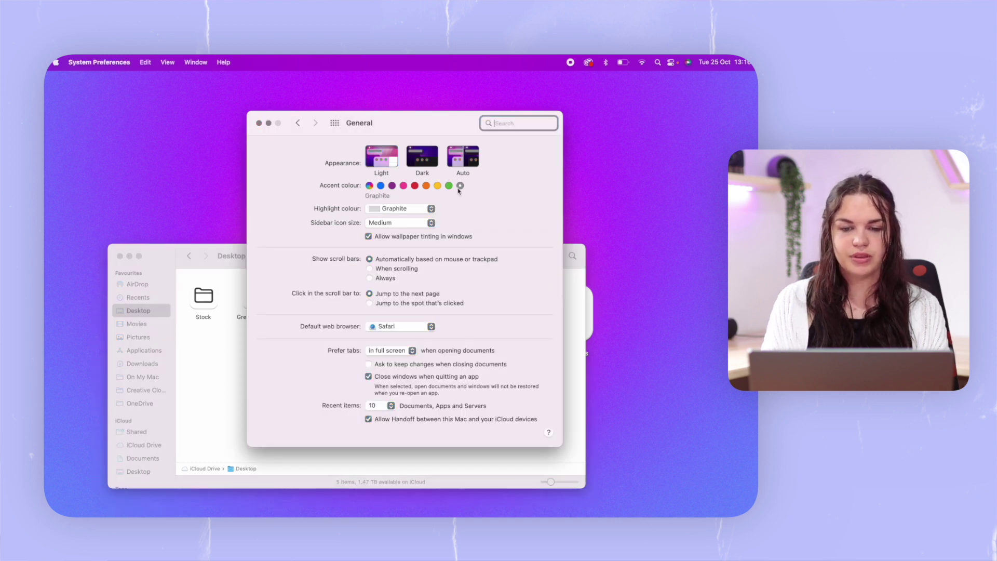
{"action": "left_click", "coordinate": [185, 323]}
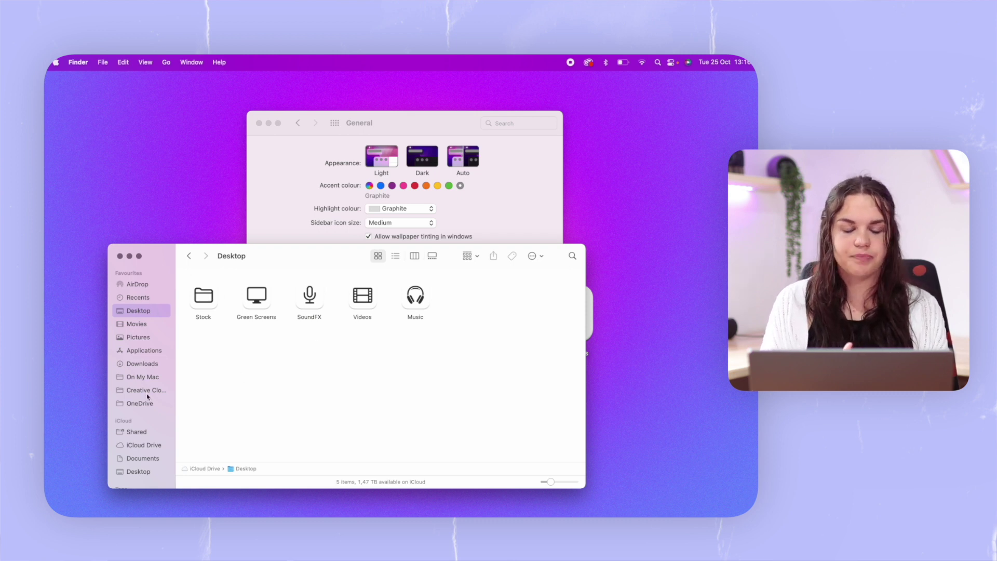
Step: Try the Pink, Orange and Yellow accent colours, set the accent back to Multicolour, and close the General settings
{"action": "left_click", "coordinate": [403, 186]}
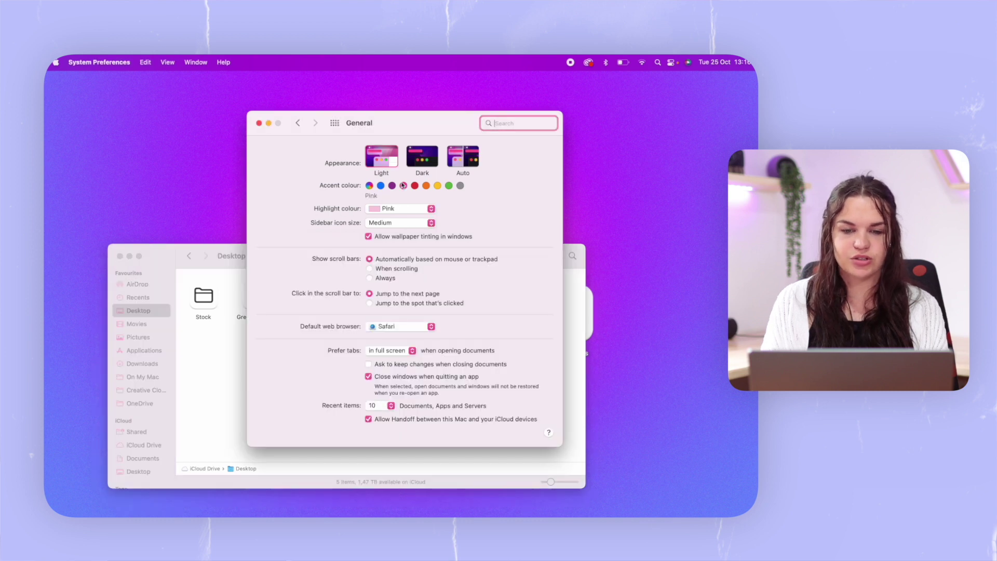
{"action": "left_click", "coordinate": [426, 185]}
{"action": "left_click", "coordinate": [437, 185]}
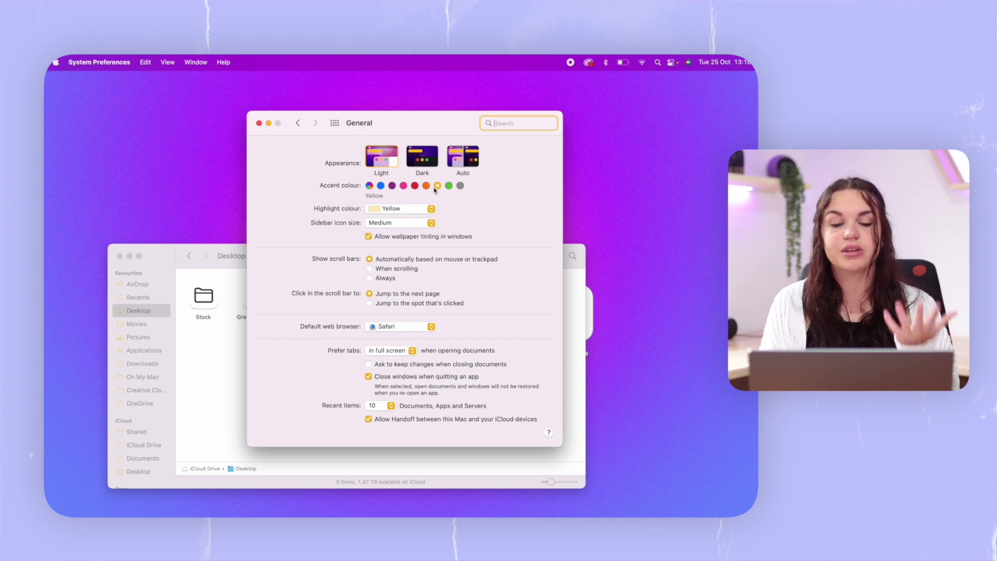
{"action": "left_click", "coordinate": [369, 186]}
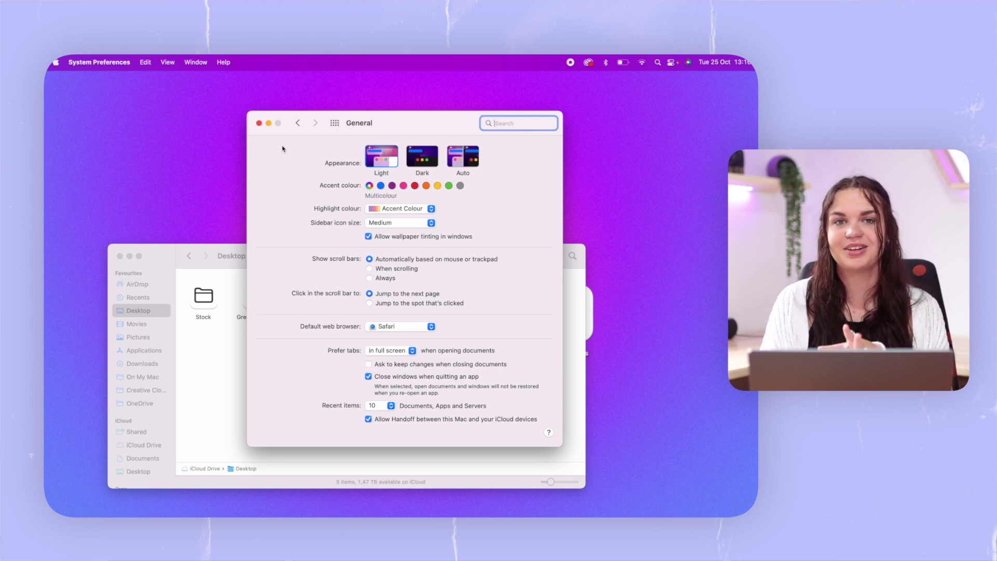
{"action": "left_click", "coordinate": [259, 123]}
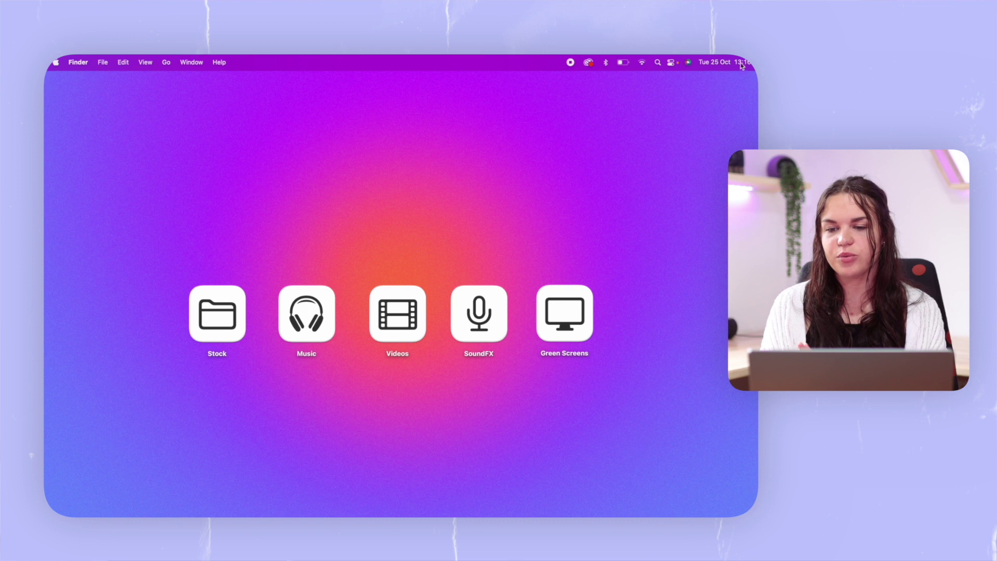
Step: View the current Notification Centre widgets, dismiss them, and switch to the Color Widgets app
{"action": "left_click", "coordinate": [718, 63]}
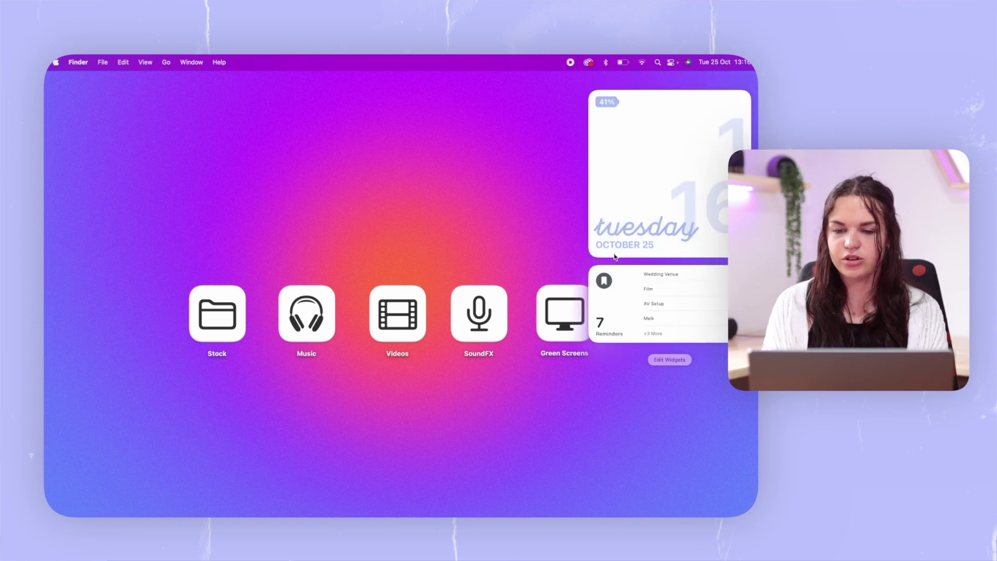
{"action": "left_click", "coordinate": [502, 211]}
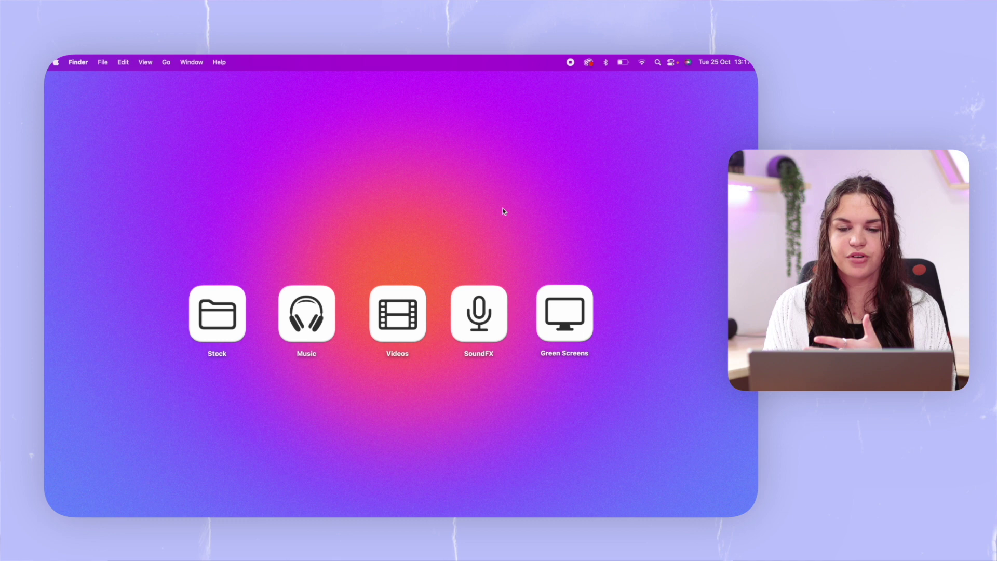
{"action": "key", "text": "F4"}
{"action": "scroll", "coordinate": [502, 211], "scroll_direction": "right", "scroll_amount": 5}
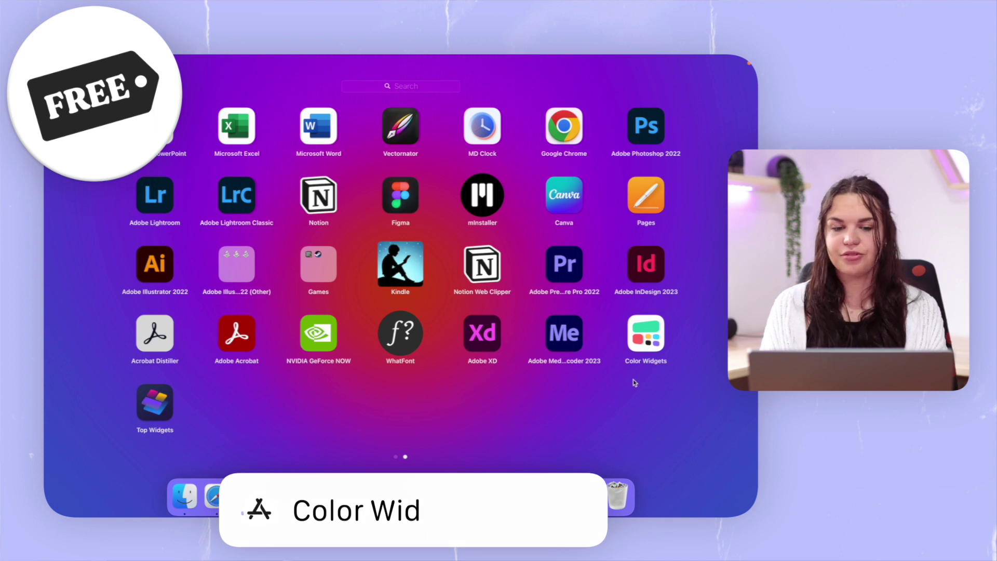
{"action": "left_click", "coordinate": [647, 341]}
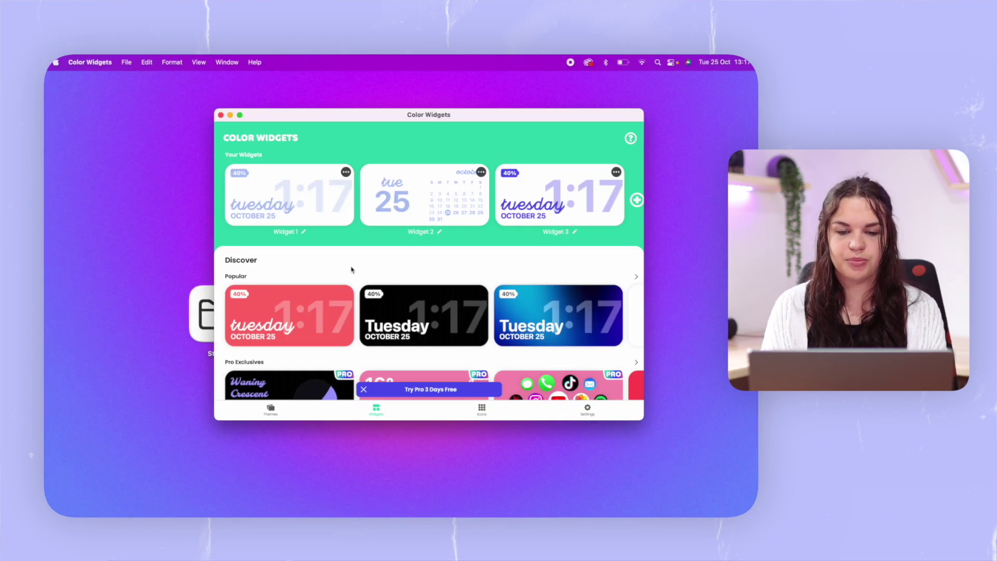
Step: Browse the Discover gallery of widget designs, including the Popular, Pro Exclusives, Weather and Countdown categories
{"action": "scroll", "coordinate": [355, 267], "scroll_direction": "down", "scroll_amount": 1}
{"action": "scroll", "coordinate": [434, 190], "scroll_direction": "down", "scroll_amount": 5}
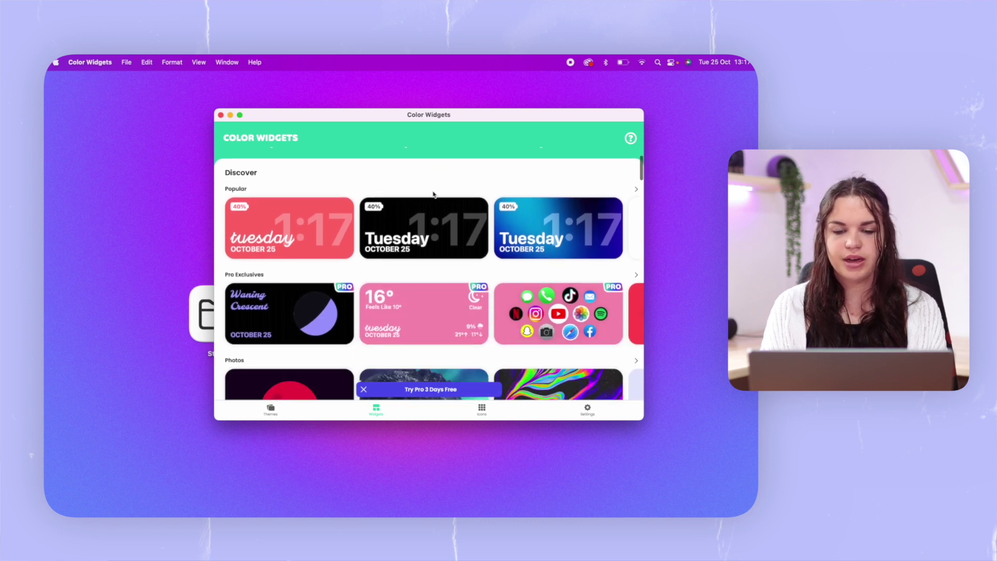
{"action": "scroll", "coordinate": [416, 276], "scroll_direction": "down", "scroll_amount": 5}
{"action": "scroll", "coordinate": [416, 276], "scroll_direction": "up", "scroll_amount": 4}
{"action": "scroll", "coordinate": [416, 276], "scroll_direction": "up", "scroll_amount": 5}
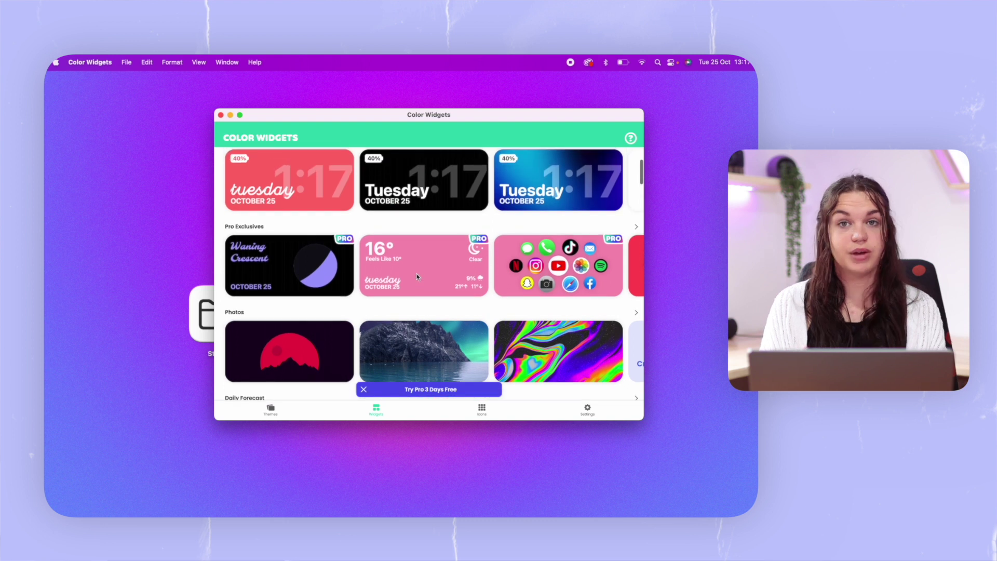
{"action": "scroll", "coordinate": [513, 258], "scroll_direction": "right", "scroll_amount": 15}
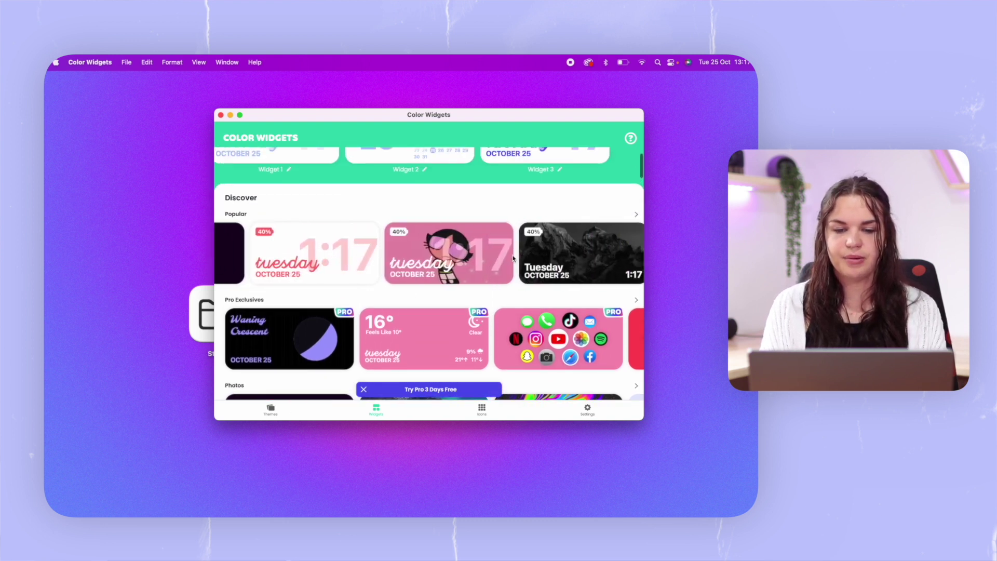
{"action": "scroll", "coordinate": [513, 259], "scroll_direction": "down", "scroll_amount": 10}
{"action": "scroll", "coordinate": [513, 258], "scroll_direction": "down", "scroll_amount": 5}
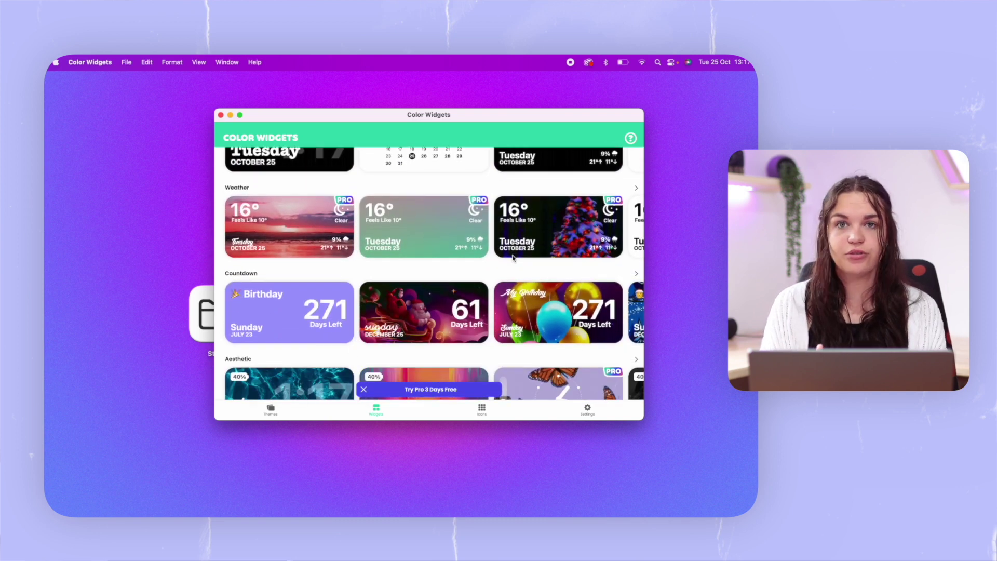
{"action": "scroll", "coordinate": [513, 258], "scroll_direction": "down", "scroll_amount": 10}
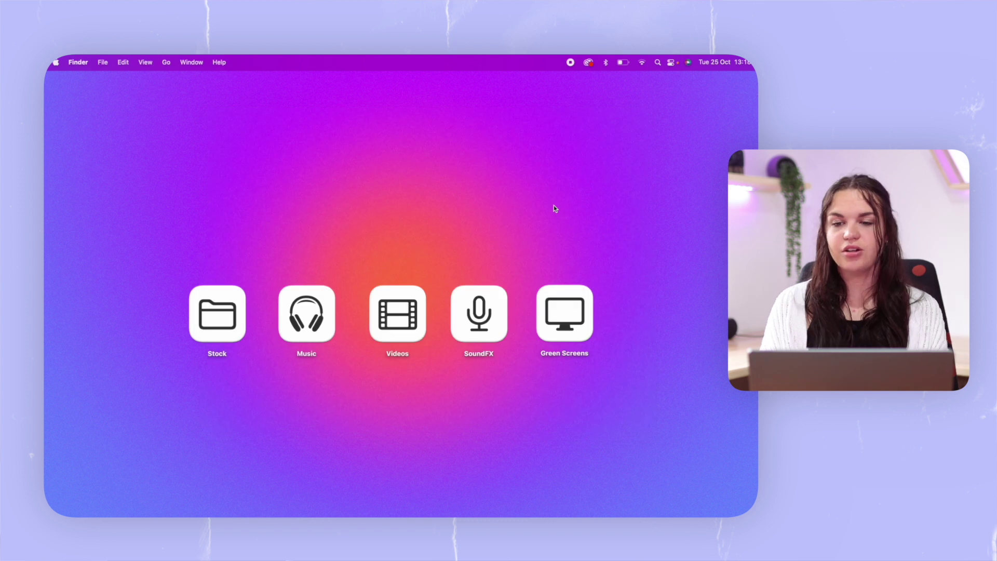
Step: Start editing the Notification Centre widgets and remove the existing large Color Widgets and Reminders widgets
{"action": "left_click", "coordinate": [719, 62]}
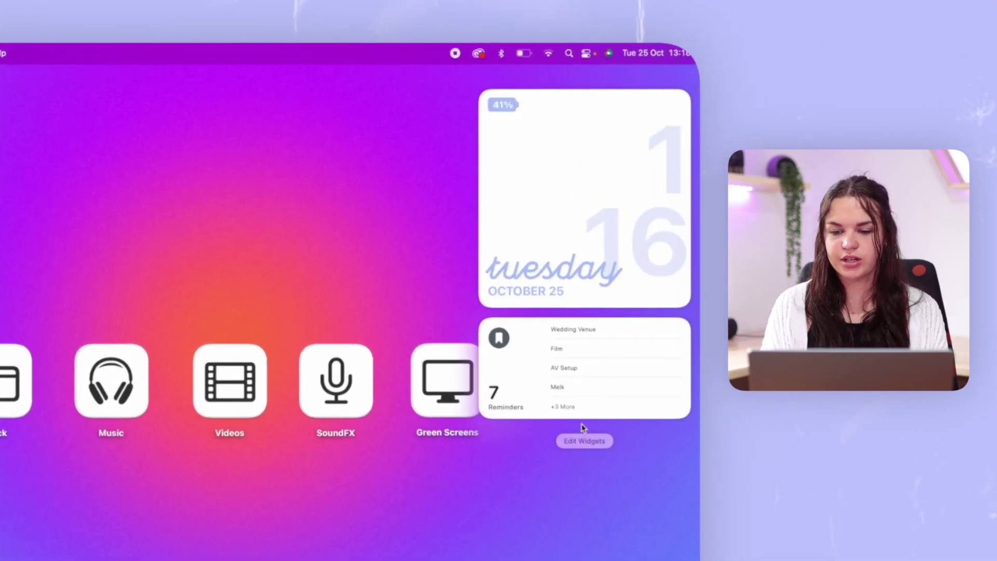
{"action": "left_click", "coordinate": [580, 442]}
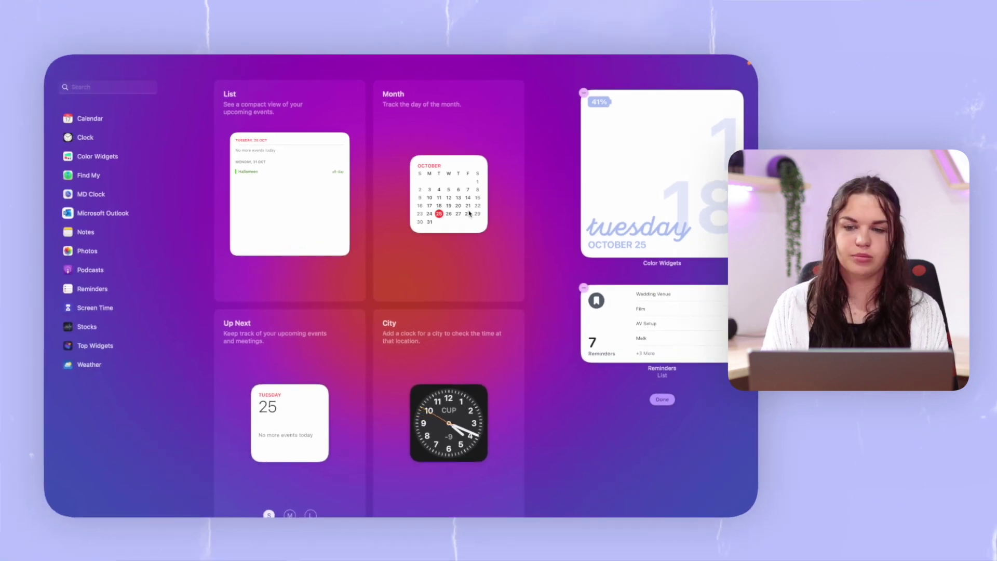
{"action": "left_click", "coordinate": [582, 93]}
{"action": "left_click", "coordinate": [583, 93]}
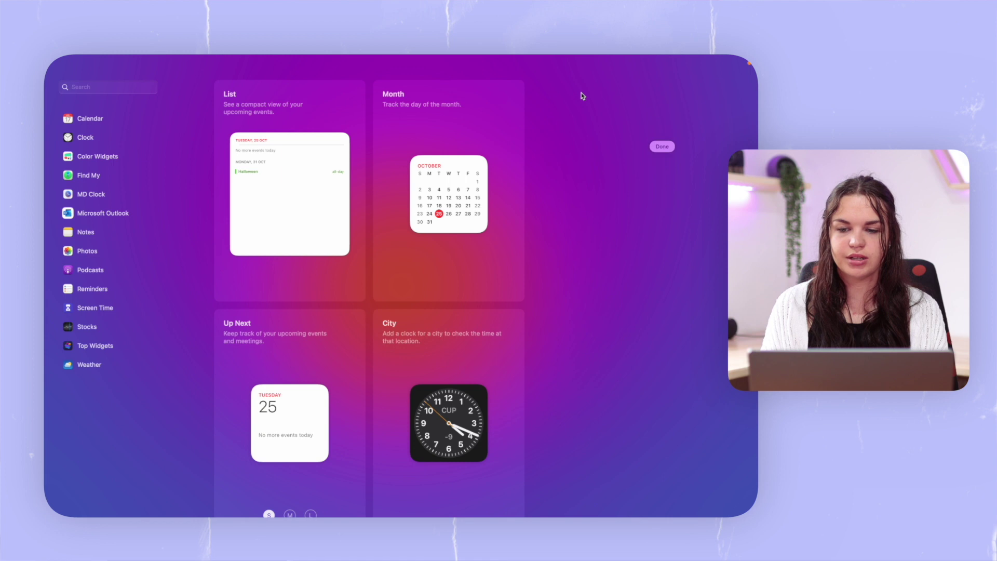
Step: Compare the Color Widgets sizes and add the medium one to the Notification Centre
{"action": "left_click", "coordinate": [95, 157]}
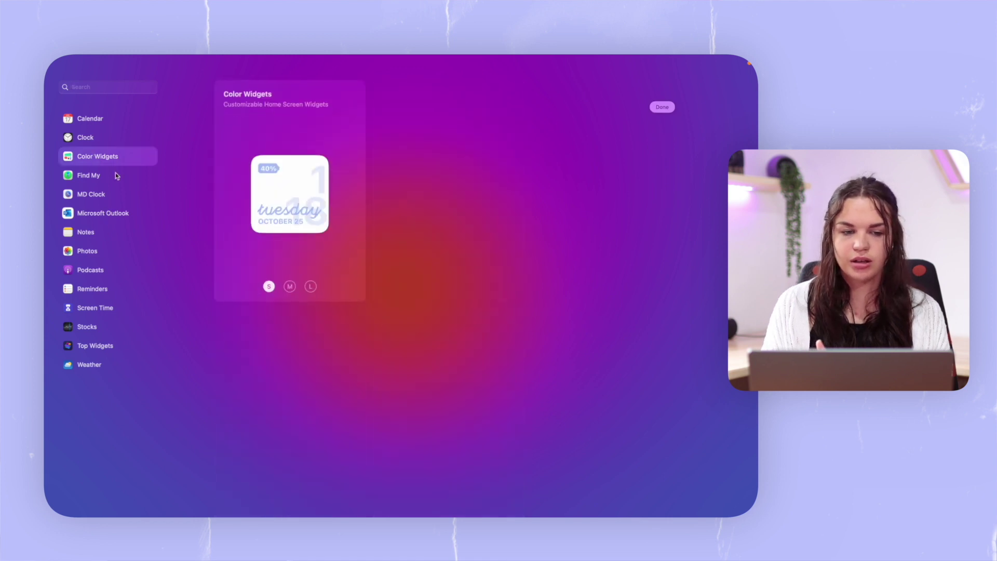
{"action": "left_click", "coordinate": [290, 287]}
{"action": "left_click", "coordinate": [310, 286]}
{"action": "left_click", "coordinate": [292, 287]}
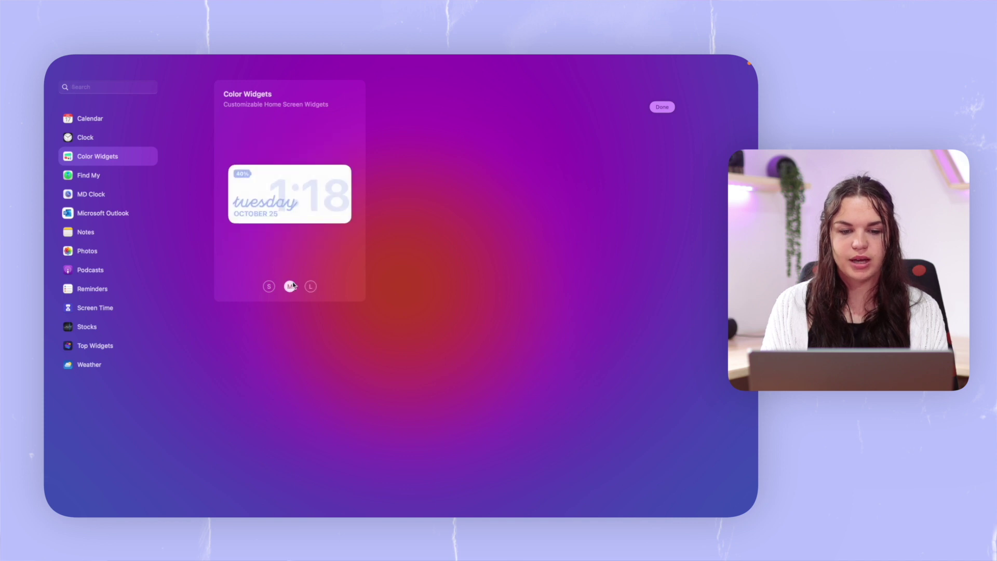
{"action": "mouse_move", "coordinate": [267, 217]}
{"action": "left_click", "coordinate": [228, 166]}
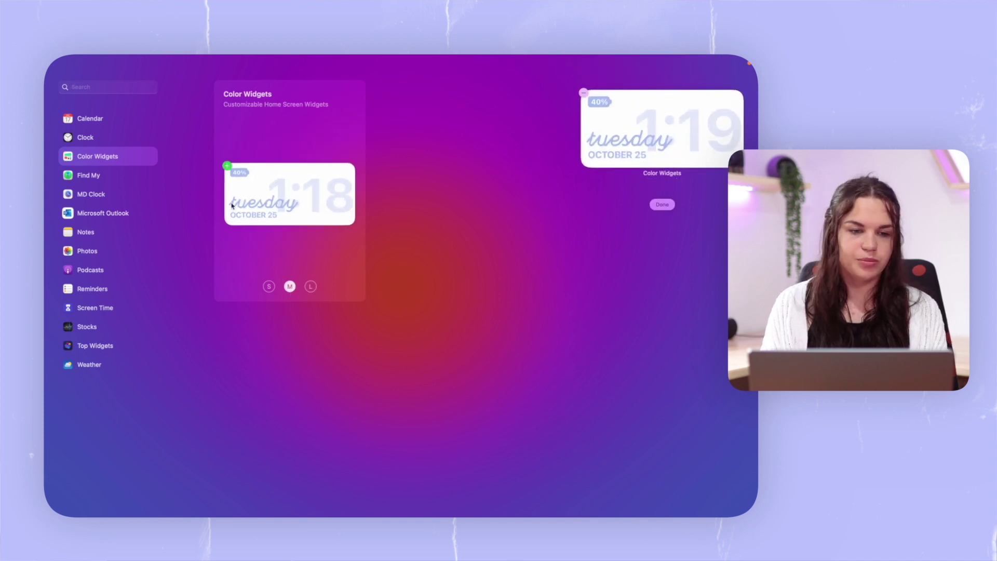
Step: Look through the MD Clock widget designs, from the 8-bit styles down to Digital, Floating, Gogogo and Grow
{"action": "left_click", "coordinate": [87, 195]}
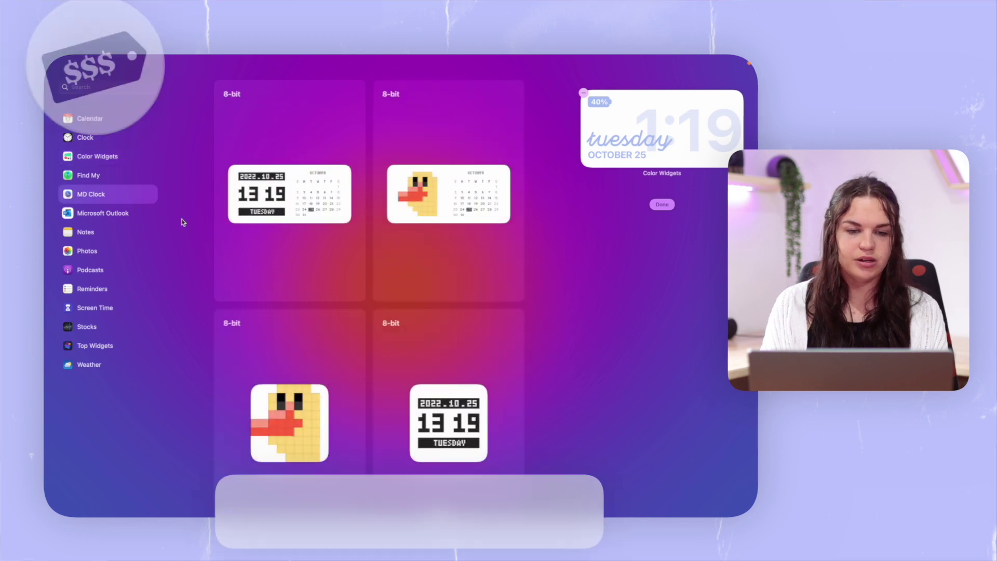
{"action": "scroll", "coordinate": [346, 319], "scroll_direction": "down", "scroll_amount": 5}
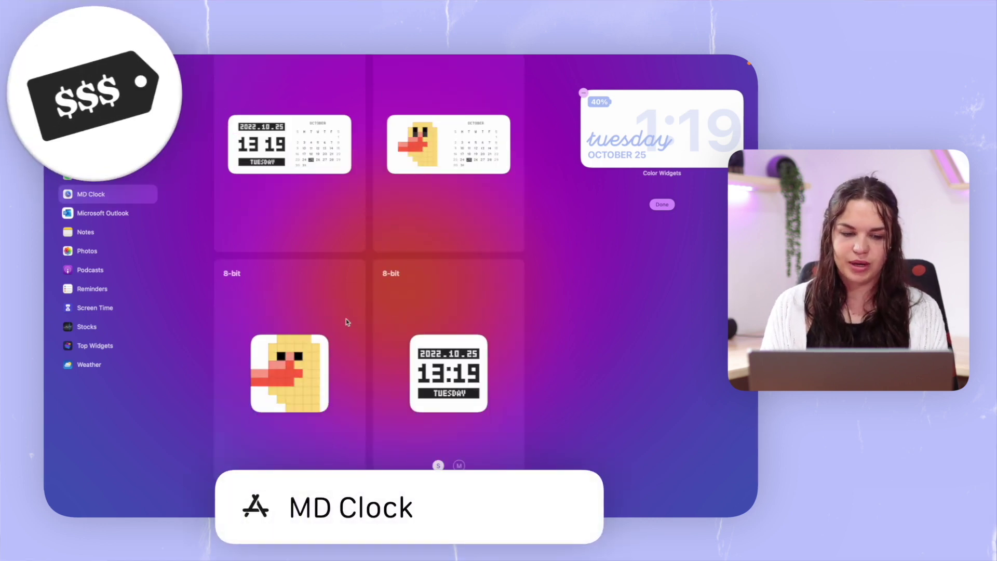
{"action": "scroll", "coordinate": [407, 280], "scroll_direction": "up", "scroll_amount": 5}
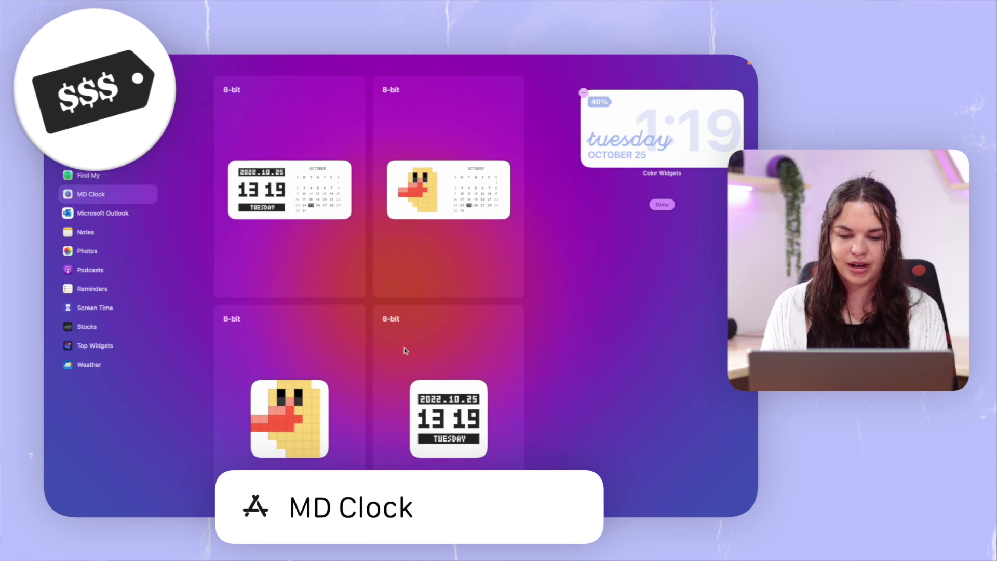
{"action": "scroll", "coordinate": [403, 349], "scroll_direction": "down", "scroll_amount": 10}
{"action": "scroll", "coordinate": [405, 350], "scroll_direction": "down", "scroll_amount": 10}
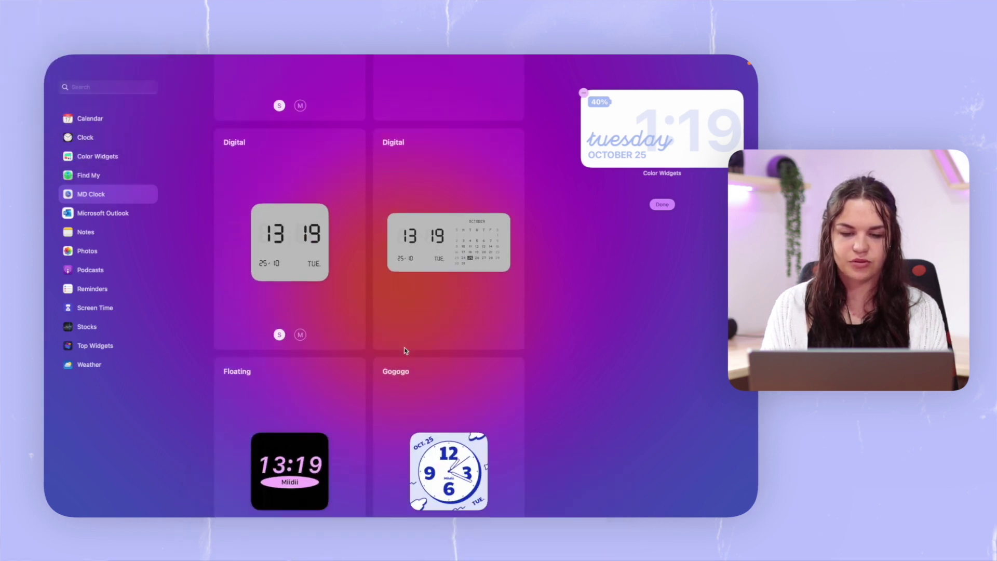
{"action": "scroll", "coordinate": [406, 351], "scroll_direction": "up", "scroll_amount": 15}
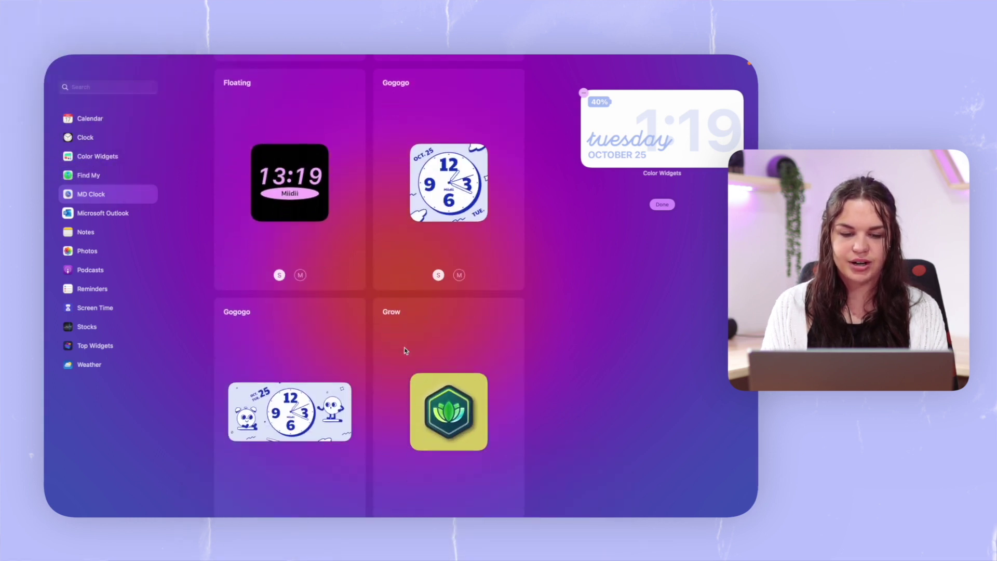
{"action": "mouse_move", "coordinate": [338, 202]}
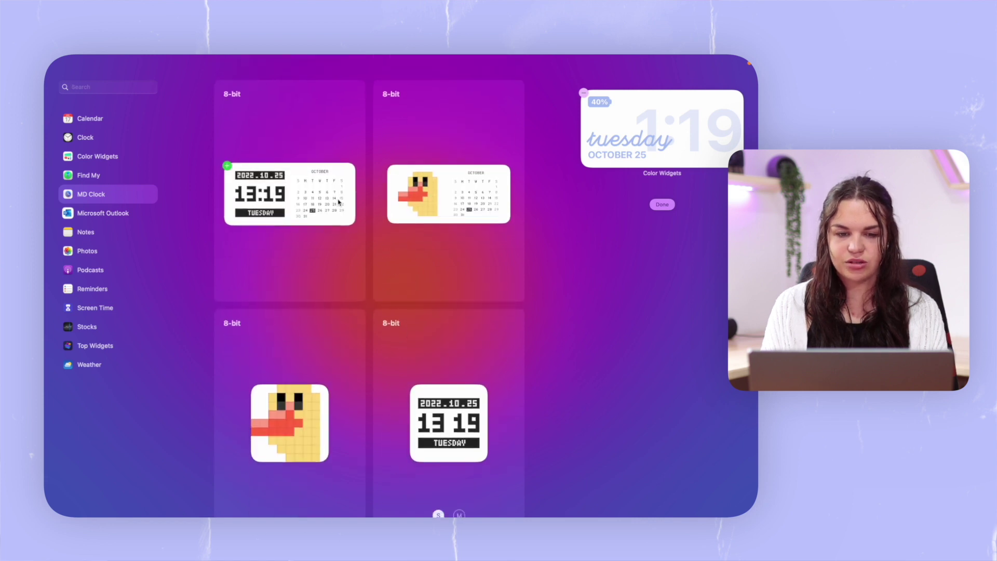
Step: Add a small Reminders list widget and a small Color Widgets widget side by side below the medium widget
{"action": "left_click", "coordinate": [92, 289]}
{"action": "mouse_move", "coordinate": [261, 216]}
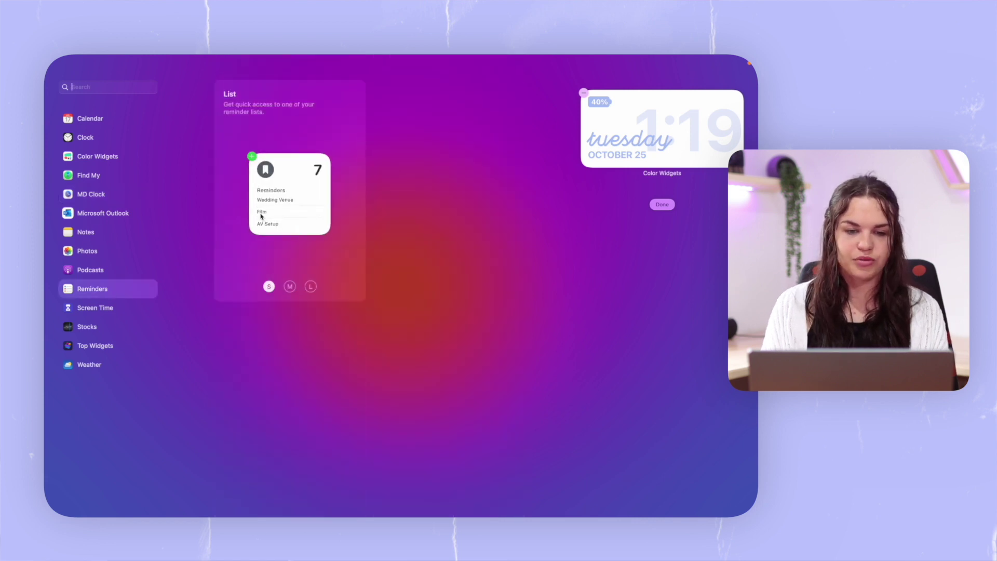
{"action": "left_click", "coordinate": [292, 227]}
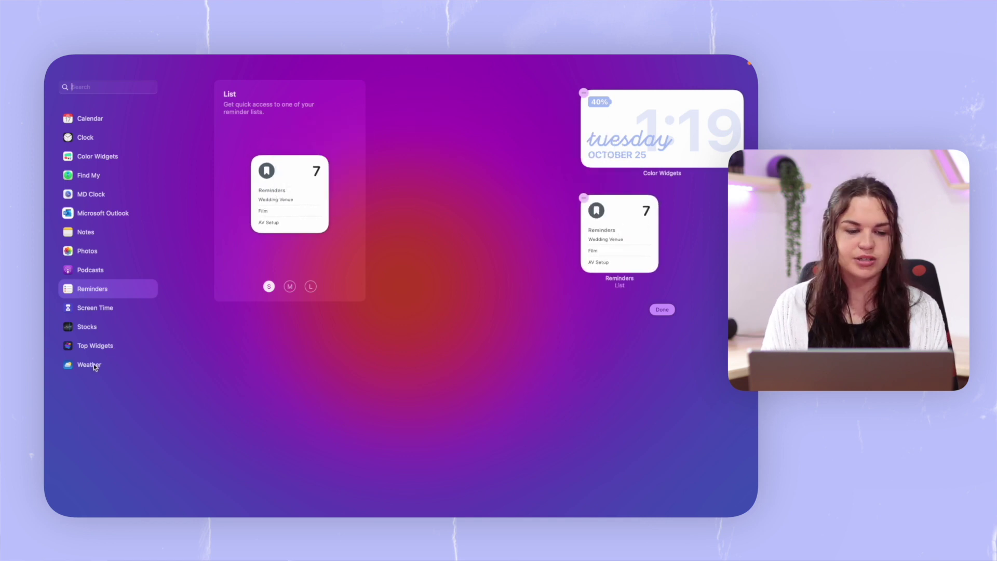
{"action": "left_click", "coordinate": [98, 156]}
{"action": "mouse_move", "coordinate": [273, 209]}
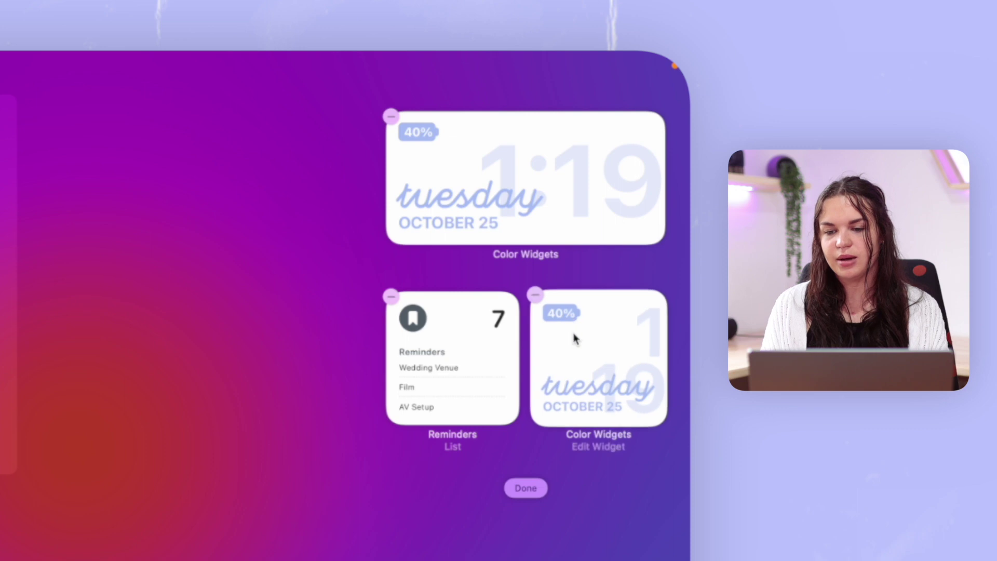
Step: Set the small Color Widgets widget to show Widget 3 and finish editing the widgets
{"action": "left_click", "coordinate": [593, 388]}
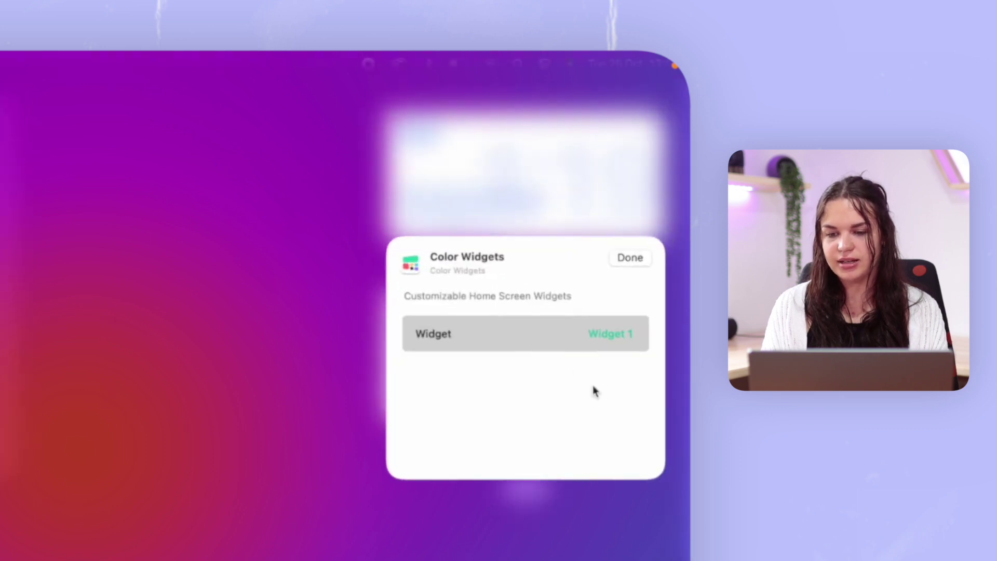
{"action": "left_click", "coordinate": [616, 337]}
{"action": "left_click", "coordinate": [615, 333]}
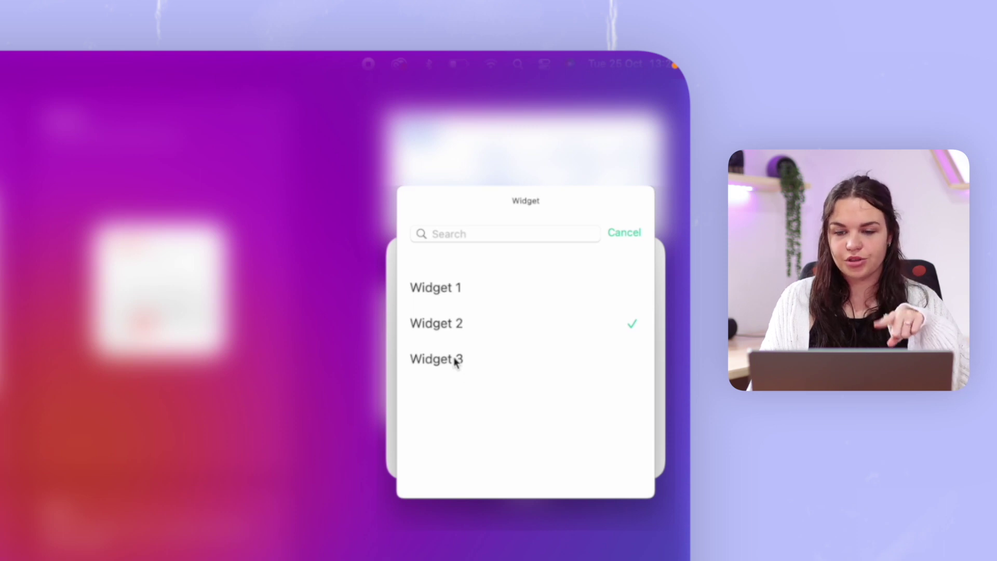
{"action": "left_click", "coordinate": [454, 361]}
{"action": "left_click", "coordinate": [626, 258]}
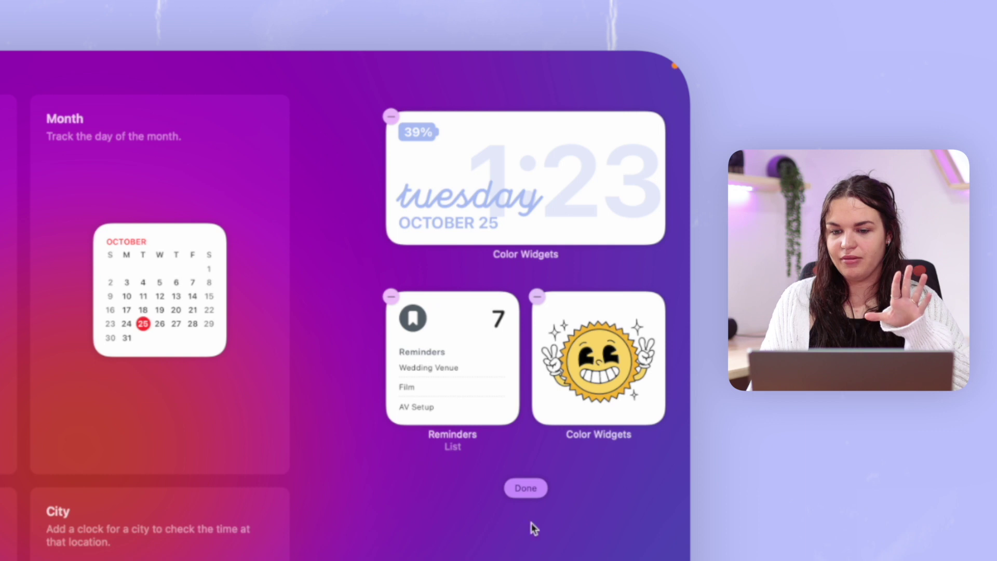
{"action": "left_click", "coordinate": [483, 540]}
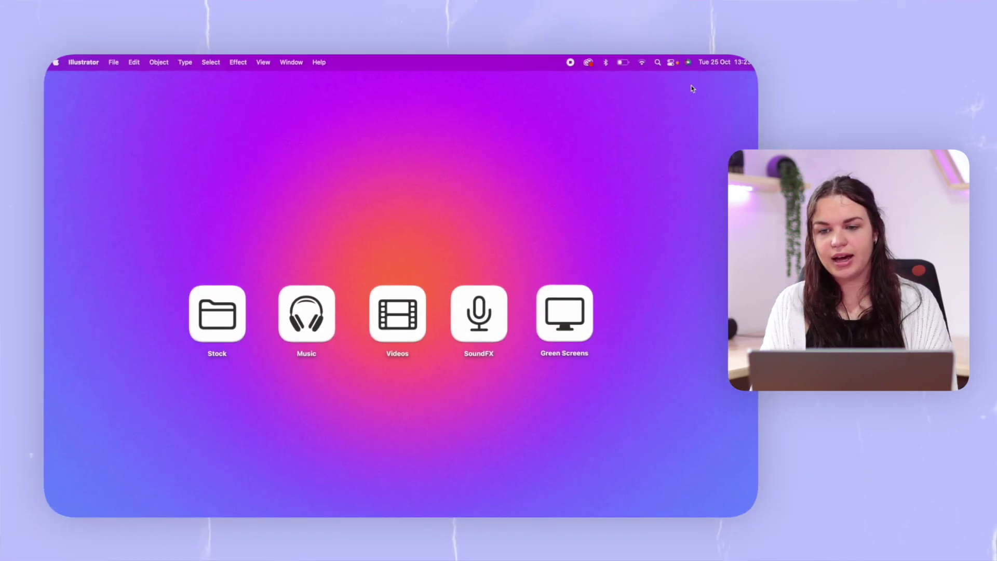
Step: View the new widget arrangement in the Notification Centre from the desktop, and dismiss it
{"action": "left_click", "coordinate": [692, 89]}
{"action": "left_click", "coordinate": [737, 62]}
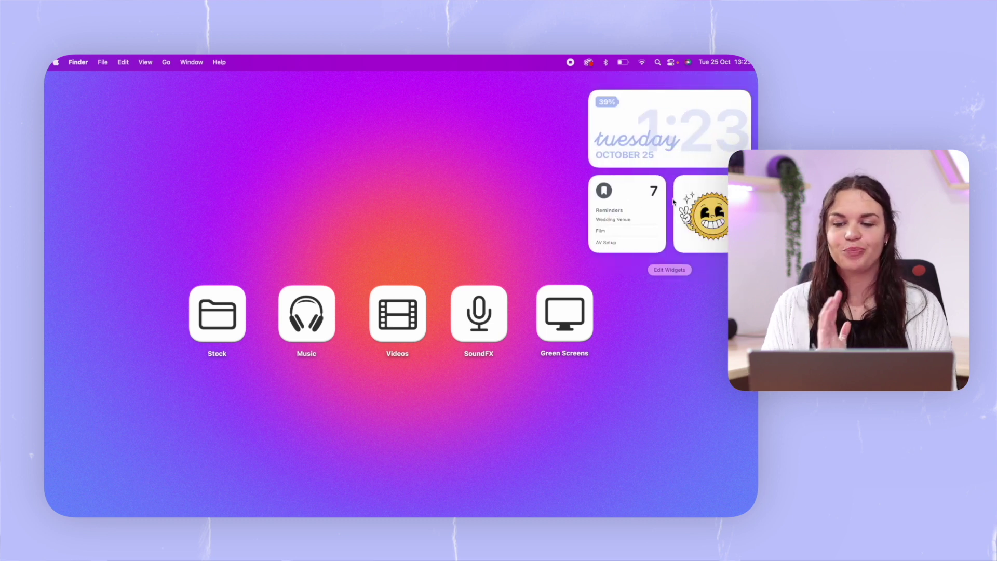
{"action": "left_click", "coordinate": [562, 206]}
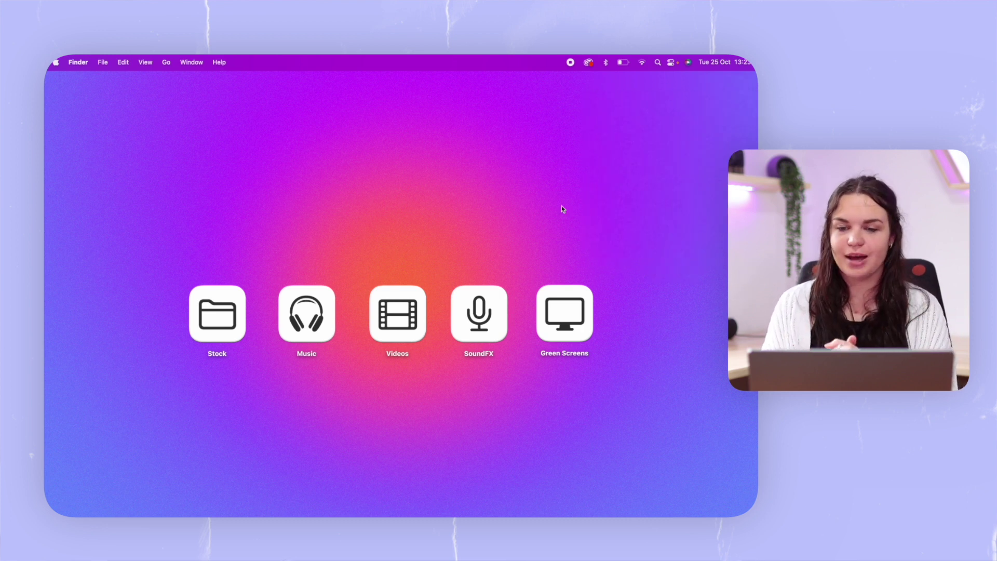
Step: Switch to Safari and set the start page background image to sun.png
{"action": "key", "text": "F4"}
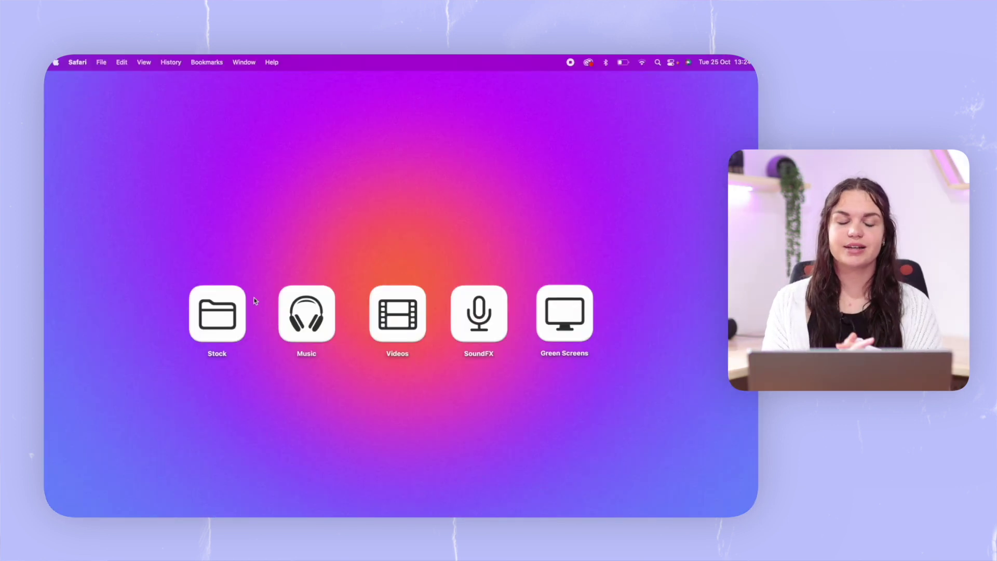
{"action": "mouse_move", "coordinate": [279, 501]}
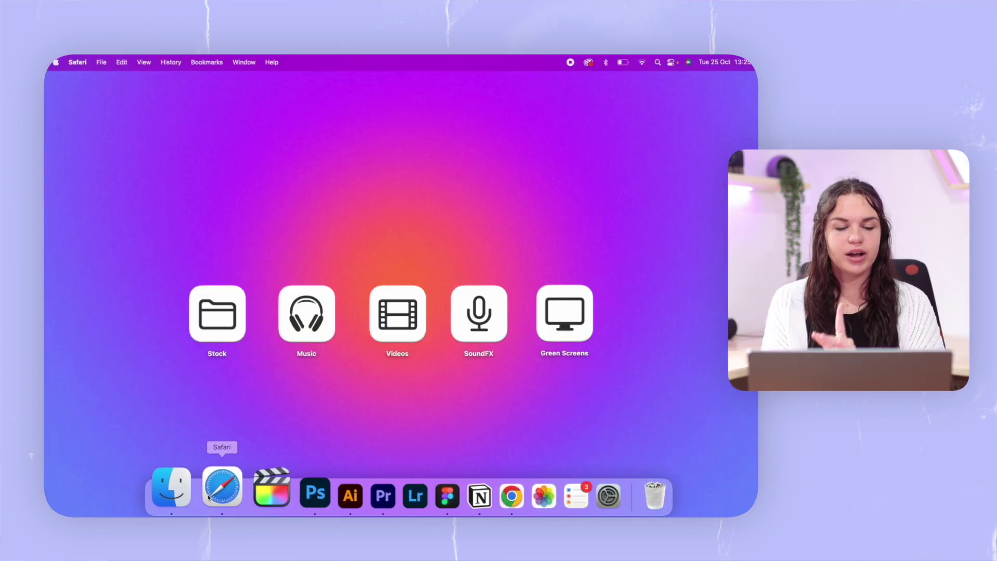
{"action": "left_click", "coordinate": [218, 496]}
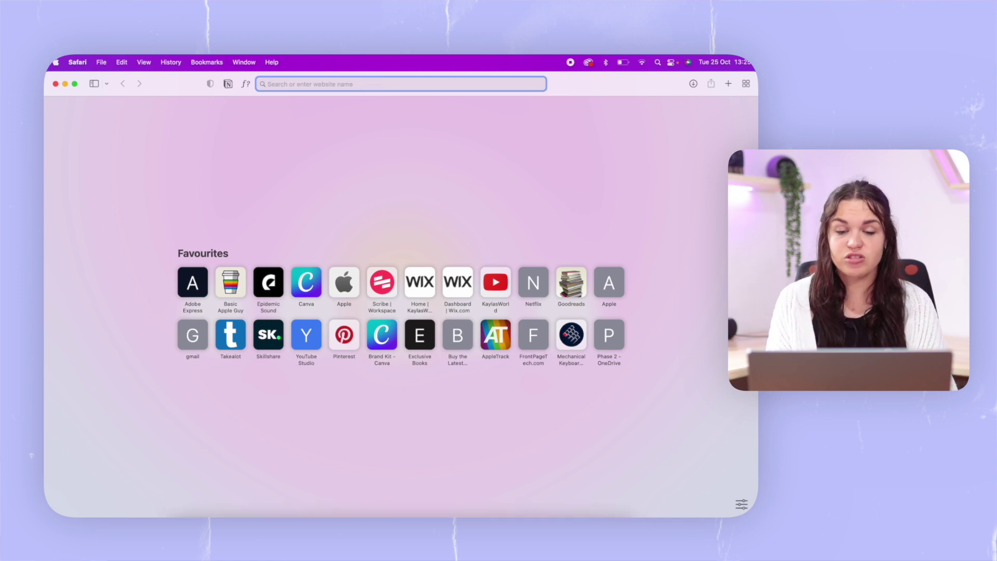
{"action": "mouse_move", "coordinate": [395, 514]}
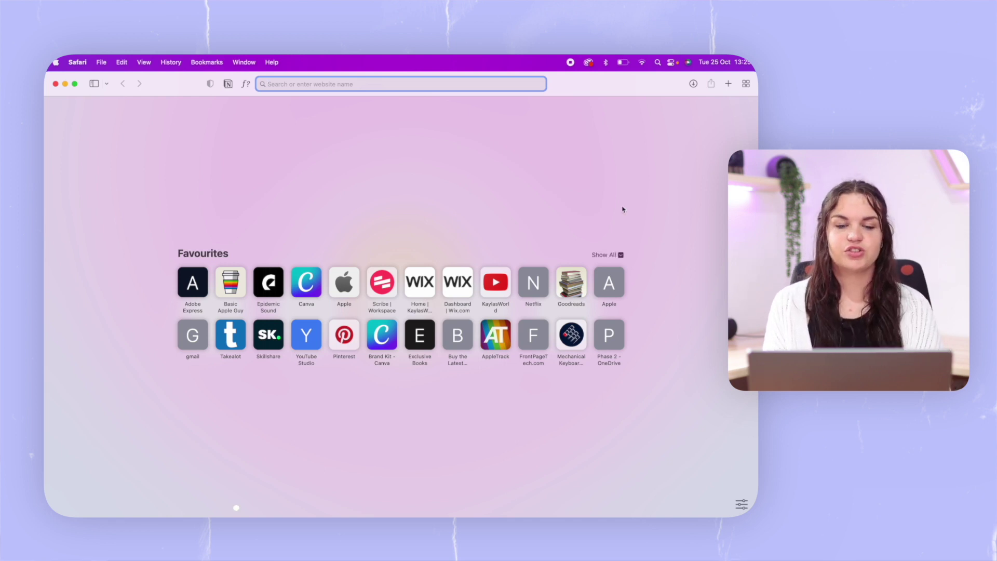
{"action": "left_click", "coordinate": [742, 504]}
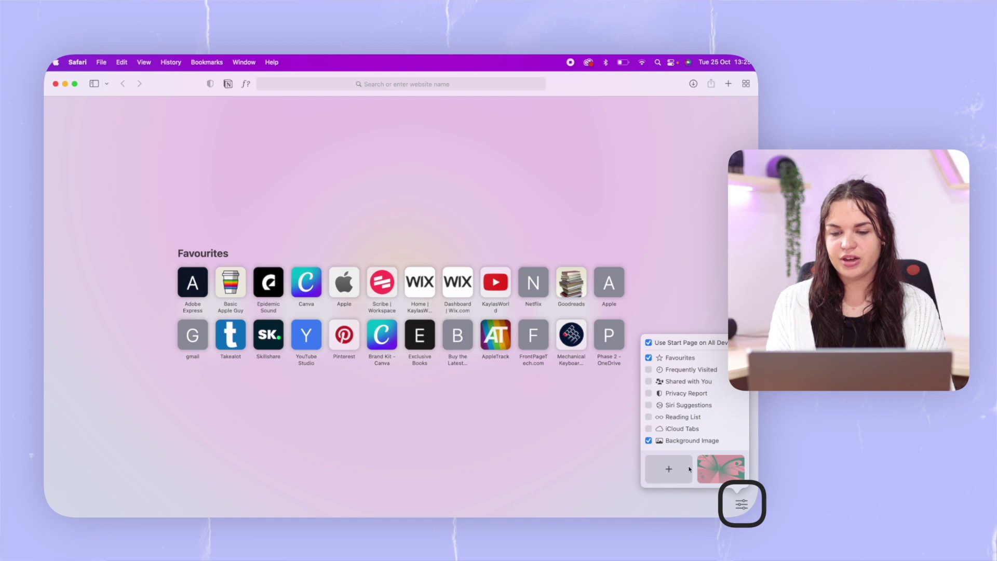
{"action": "left_click", "coordinate": [668, 469]}
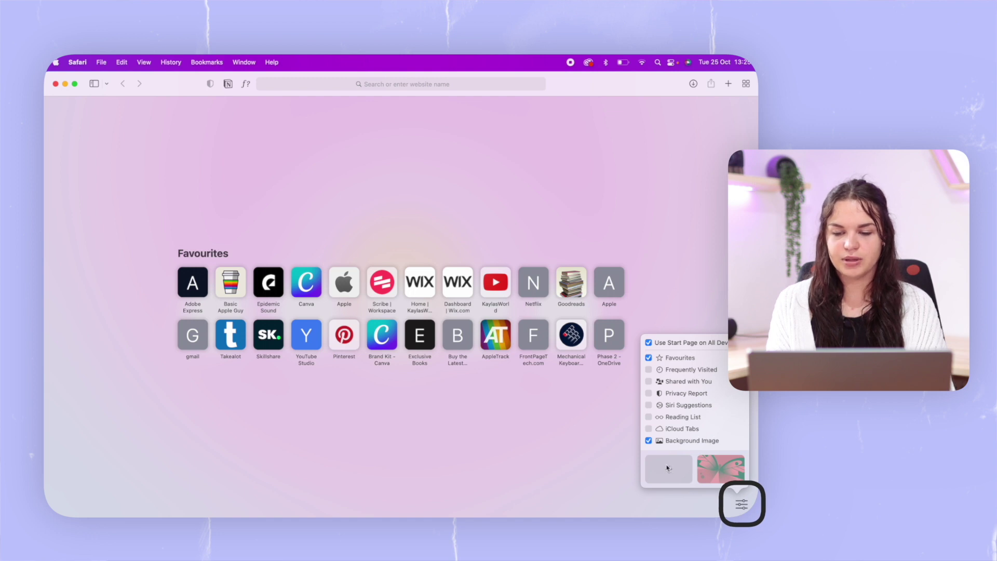
{"action": "left_click", "coordinate": [369, 270]}
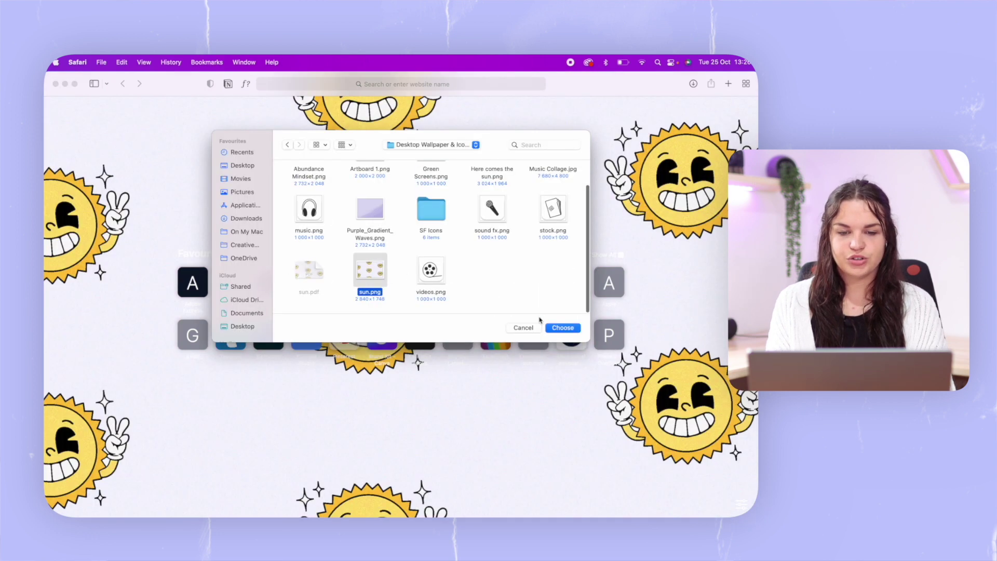
{"action": "left_click", "coordinate": [563, 328]}
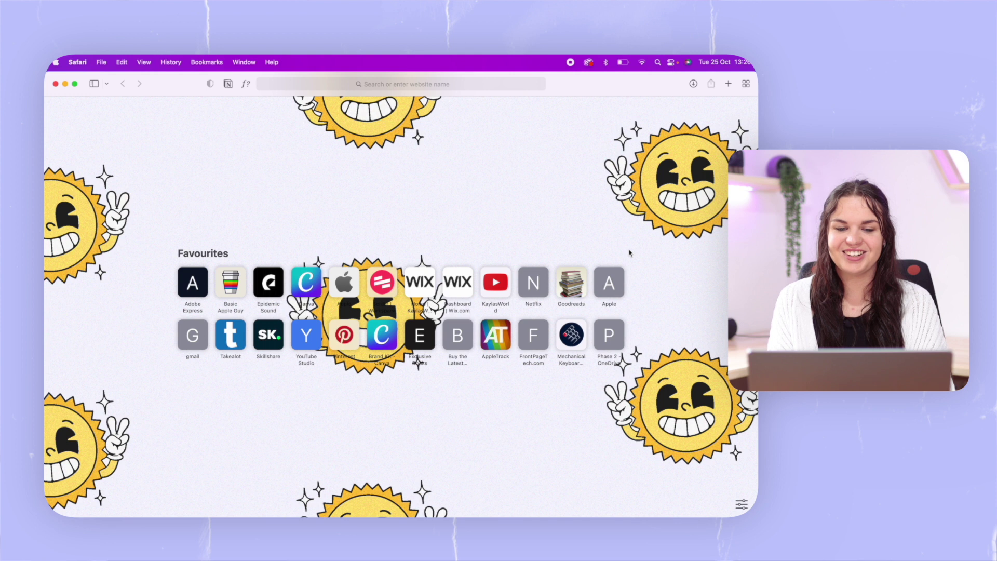
Step: Turn off Favourites on the Safari start page so only the background image remains enabled
{"action": "left_click", "coordinate": [742, 504]}
{"action": "left_click", "coordinate": [655, 358]}
{"action": "left_click", "coordinate": [655, 359]}
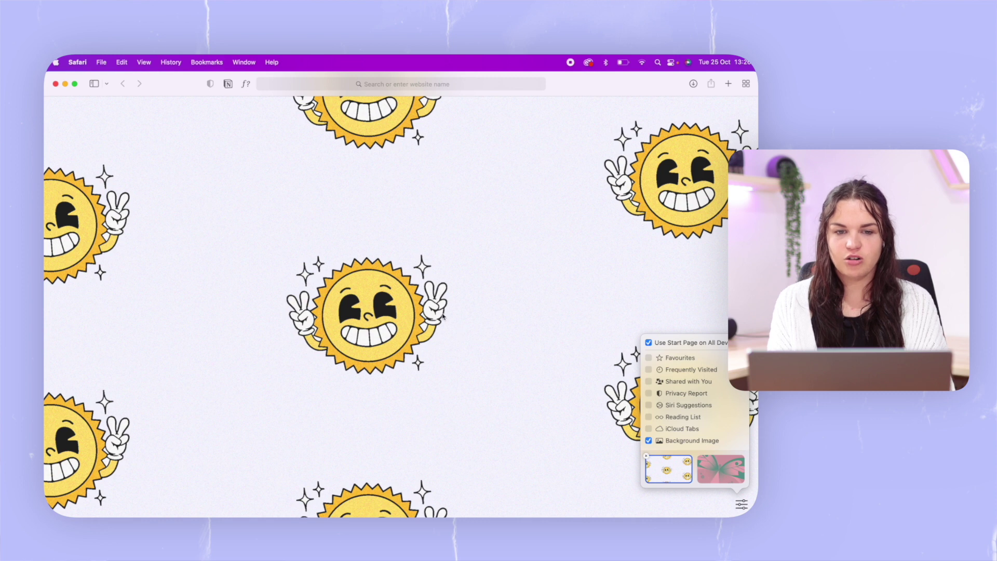
Step: Try out the Favourites, Shared with You, Frequently Visited, Siri Suggestions and Reading List sections on the start page
{"action": "left_click", "coordinate": [649, 358]}
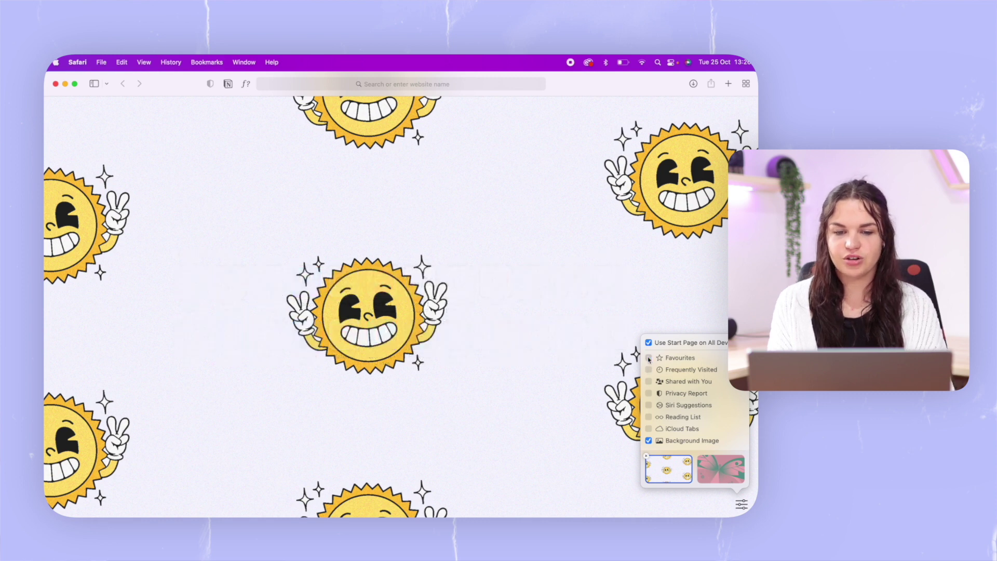
{"action": "left_click", "coordinate": [648, 358]}
{"action": "left_click", "coordinate": [648, 382]}
{"action": "left_click", "coordinate": [649, 381]}
{"action": "left_click", "coordinate": [649, 370]}
{"action": "left_click", "coordinate": [648, 370]}
{"action": "left_click", "coordinate": [648, 405]}
{"action": "left_click", "coordinate": [648, 405]}
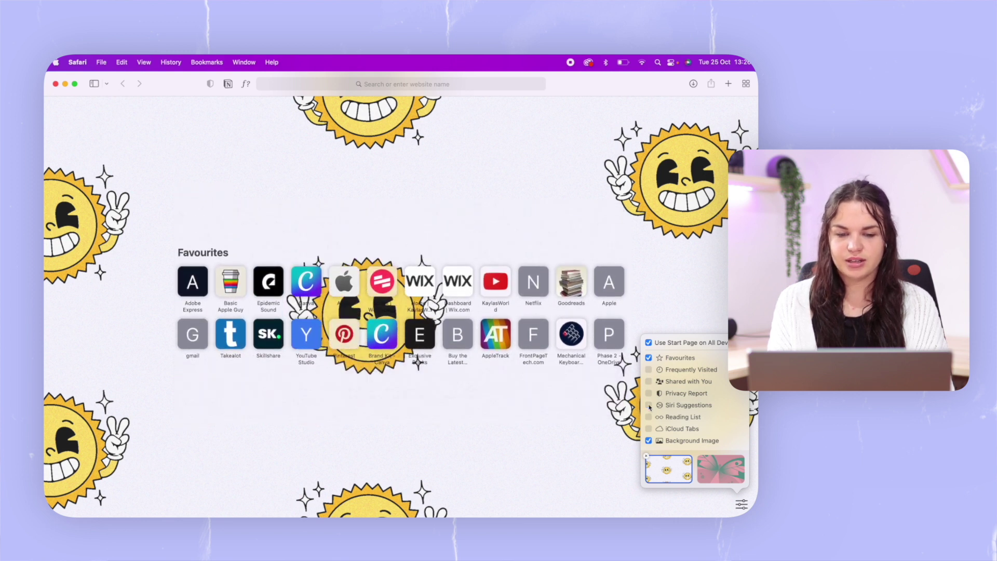
{"action": "left_click", "coordinate": [649, 358]}
{"action": "left_click", "coordinate": [649, 417]}
{"action": "left_click", "coordinate": [649, 417]}
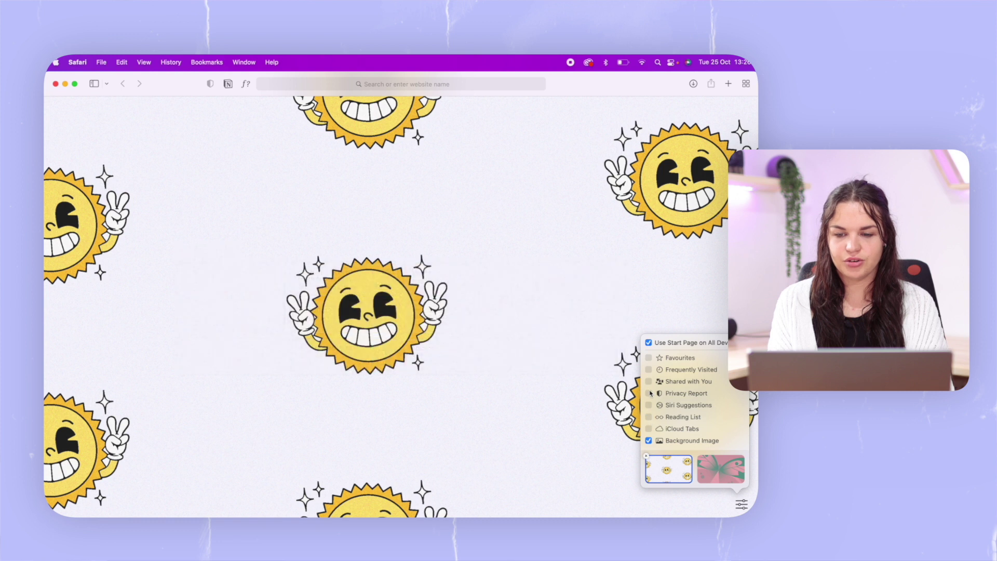
Step: Show Favourites on the Safari start page over the background image and close the start page options
{"action": "left_click", "coordinate": [648, 358]}
{"action": "left_click", "coordinate": [653, 251]}
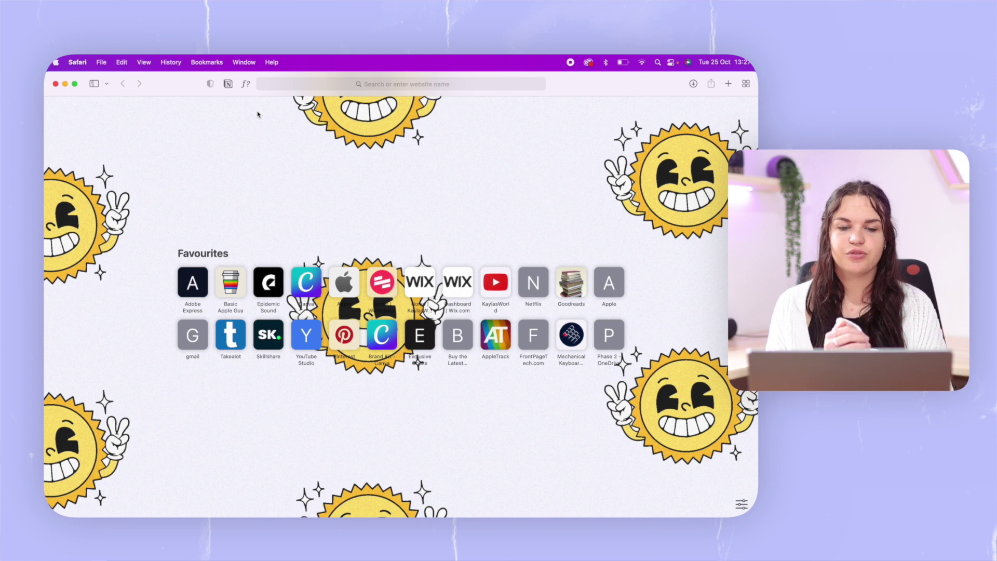
Step: Open the Apple website, apple.com, from the Safari start page
{"action": "left_click", "coordinate": [294, 85]}
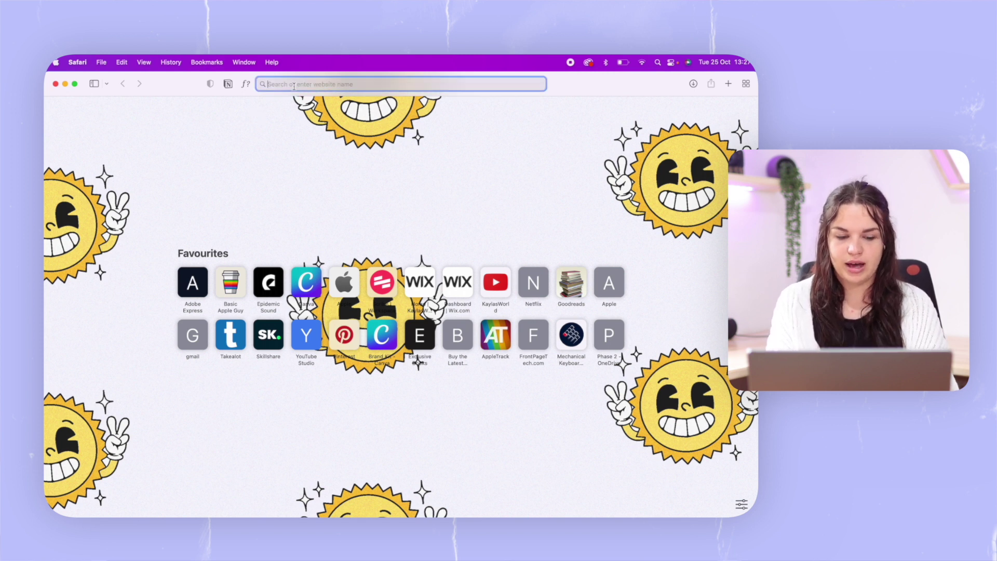
{"action": "type", "text": "apple"}
{"action": "key", "text": "Return"}
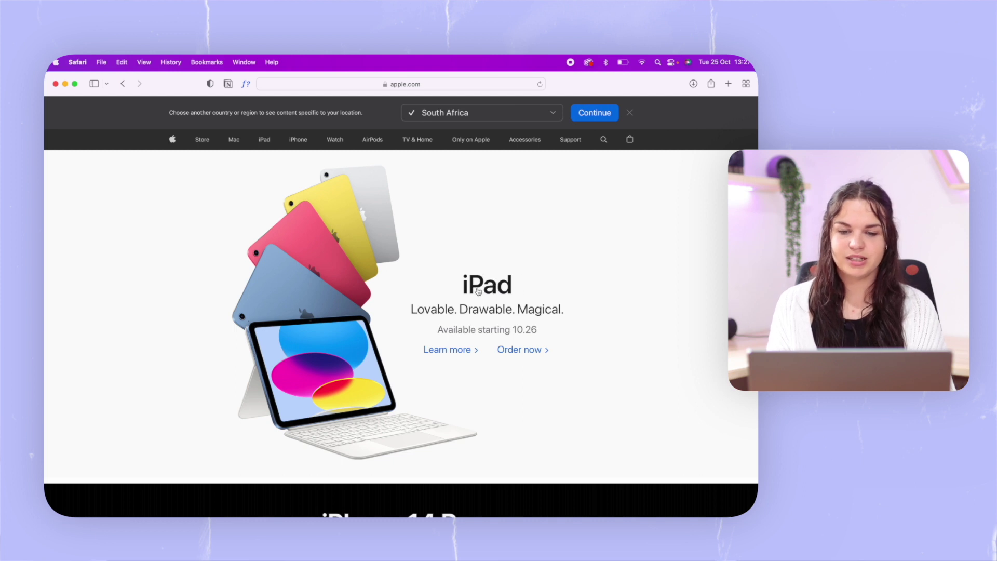
Step: Activate the WhatFont extension and examine the fonts of the headings, buttons and text on the ashbi.ca home page
{"action": "left_click", "coordinate": [245, 85]}
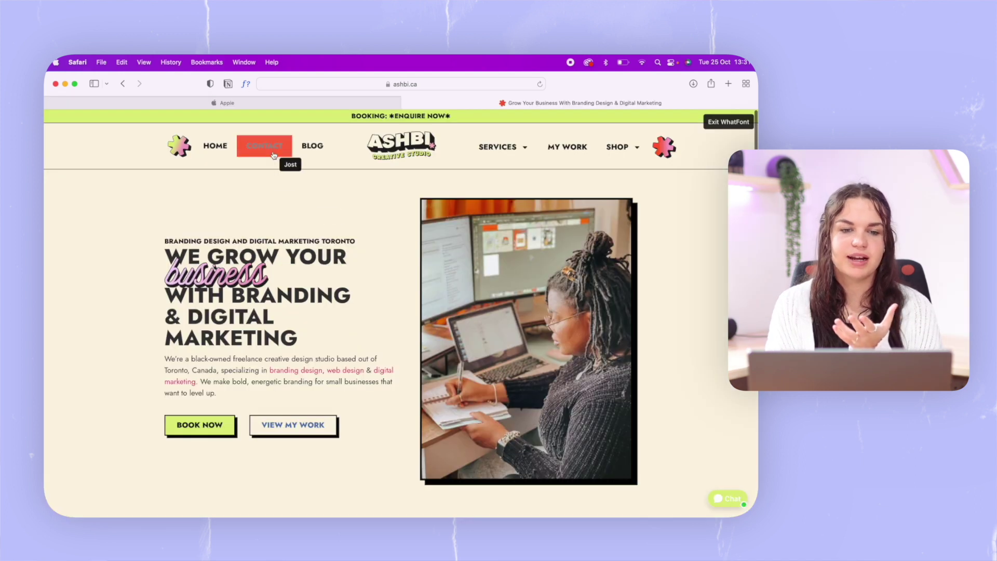
{"action": "scroll", "coordinate": [418, 303], "scroll_direction": "down", "scroll_amount": 10}
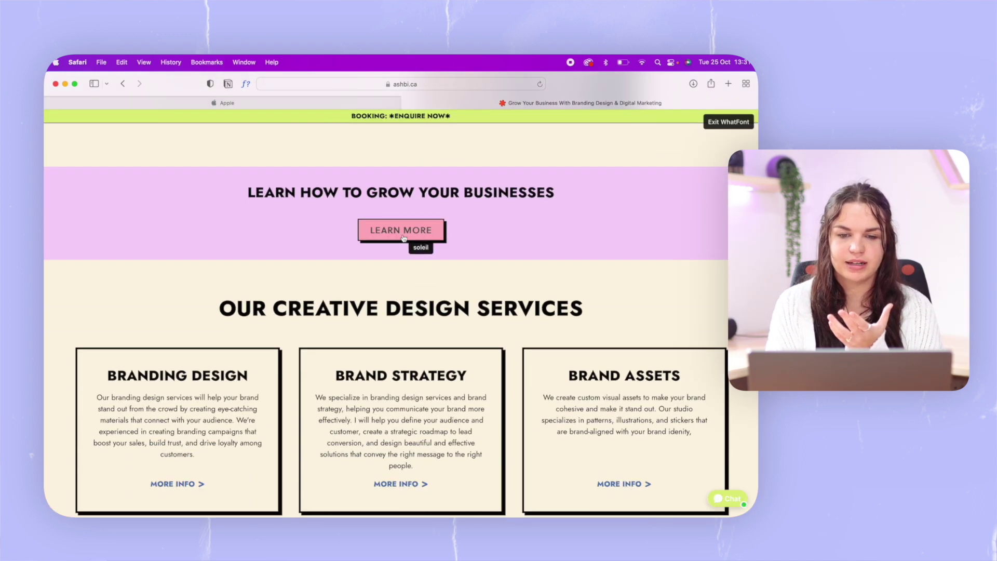
{"action": "scroll", "coordinate": [405, 264], "scroll_direction": "down", "scroll_amount": 5}
{"action": "scroll", "coordinate": [399, 266], "scroll_direction": "down", "scroll_amount": 15}
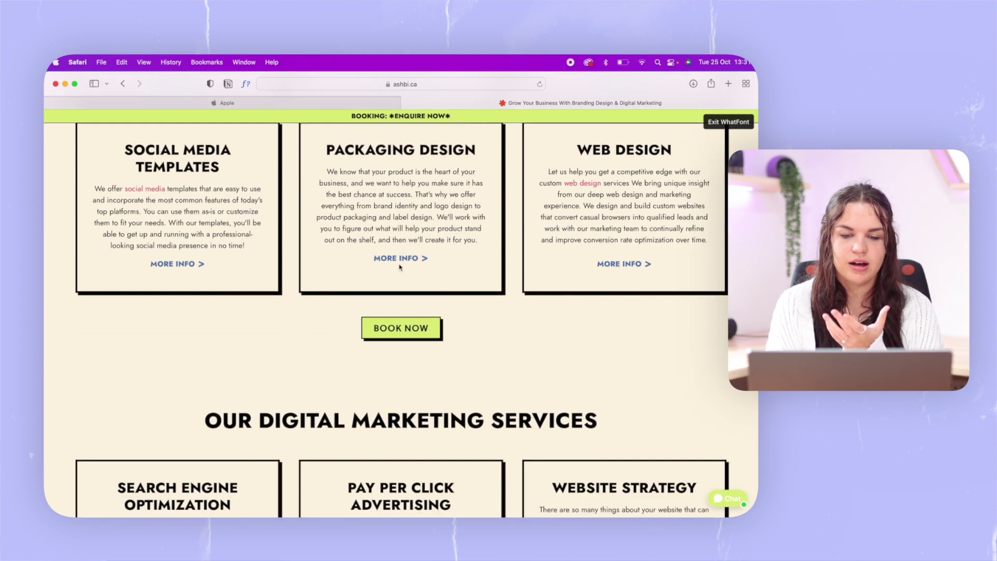
{"action": "scroll", "coordinate": [366, 396], "scroll_direction": "down", "scroll_amount": 15}
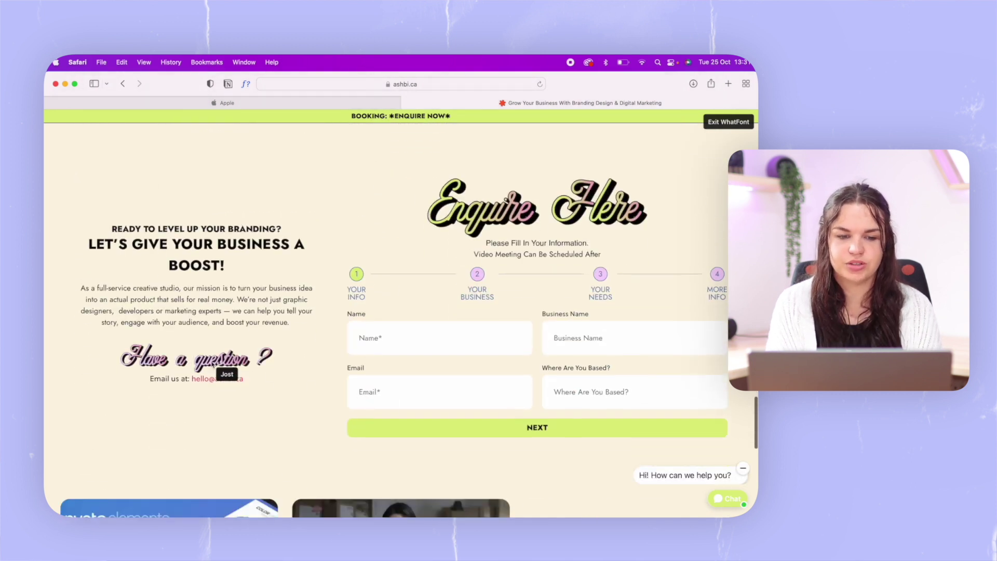
{"action": "scroll", "coordinate": [275, 426], "scroll_direction": "down", "scroll_amount": 5}
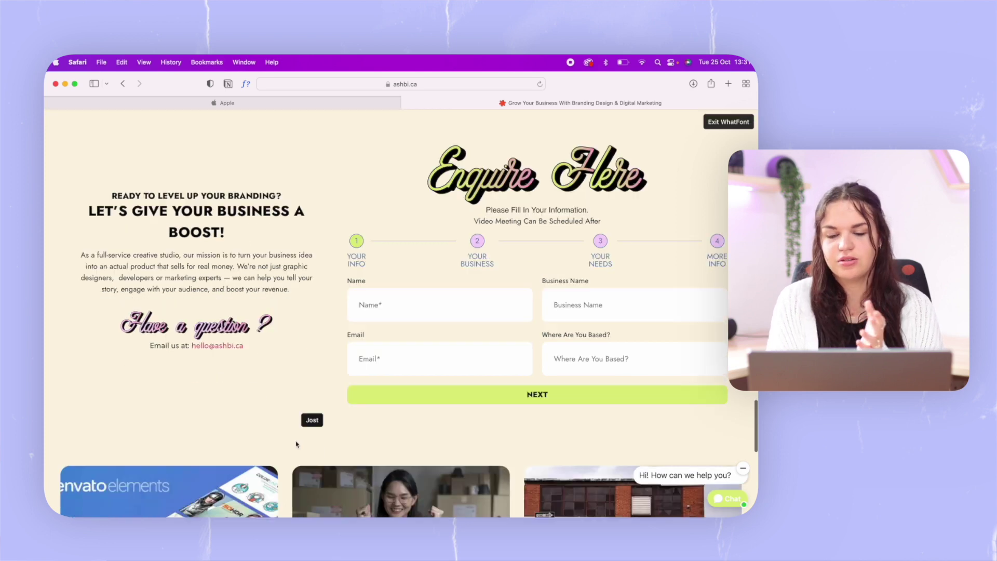
{"action": "scroll", "coordinate": [291, 439], "scroll_direction": "up", "scroll_amount": 15}
{"action": "scroll", "coordinate": [295, 443], "scroll_direction": "up", "scroll_amount": 20}
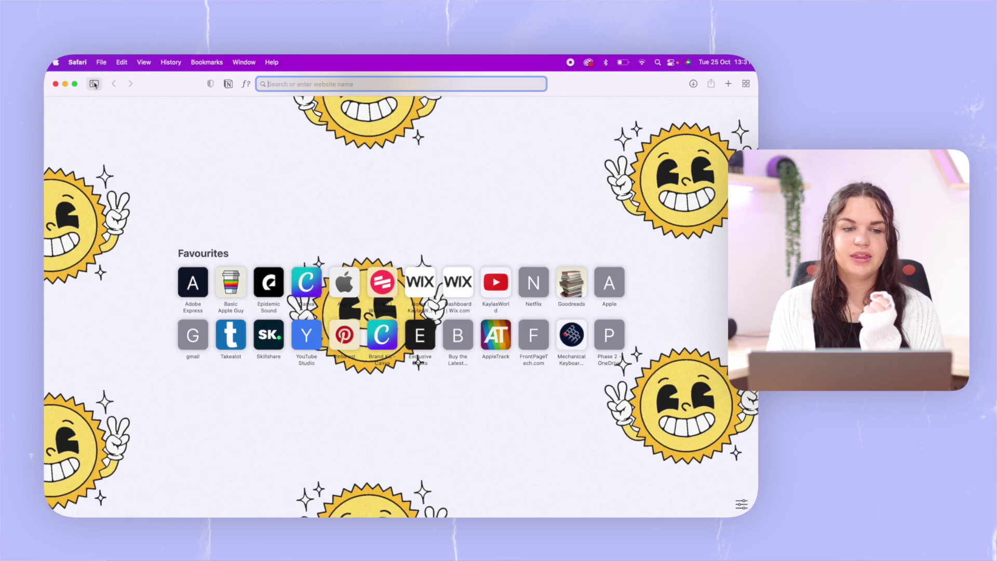
Step: Show the Safari sidebar to view the tab groups and hide it again
{"action": "left_click", "coordinate": [94, 83]}
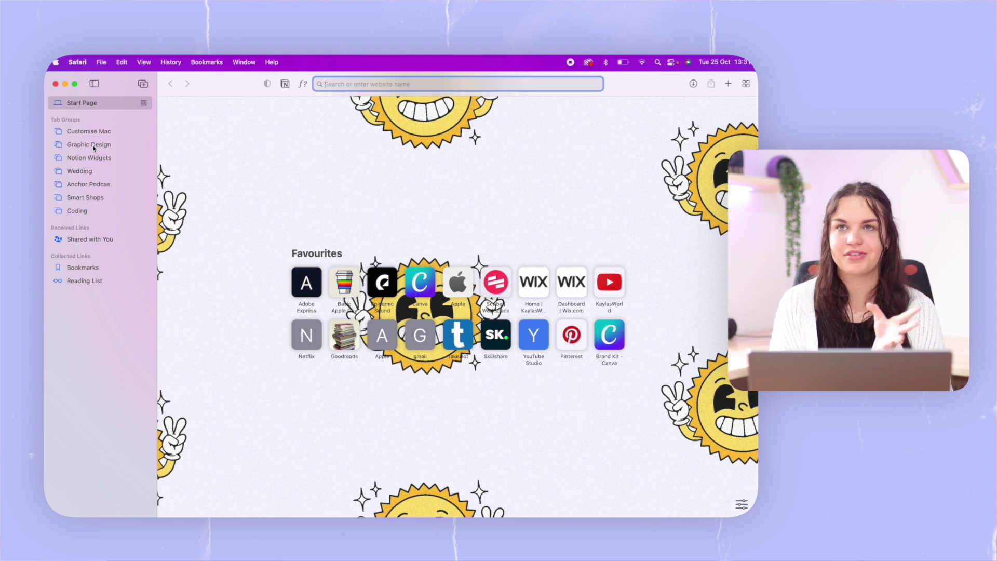
{"action": "left_click", "coordinate": [96, 84]}
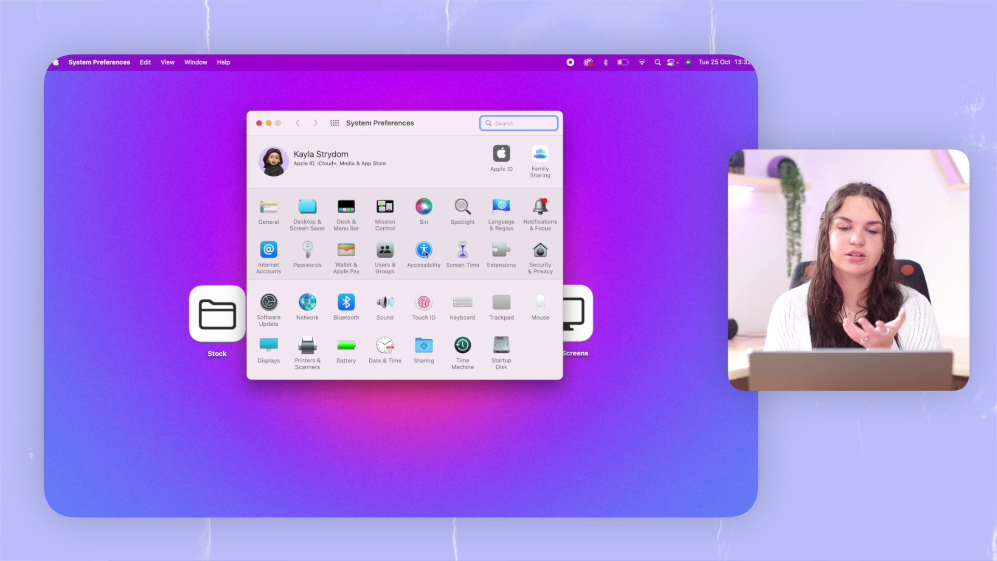
Step: Open the pointer settings of the Accessibility display options and try a light blue swatch as the pointer colour
{"action": "left_click", "coordinate": [424, 250]}
{"action": "left_click", "coordinate": [289, 228]}
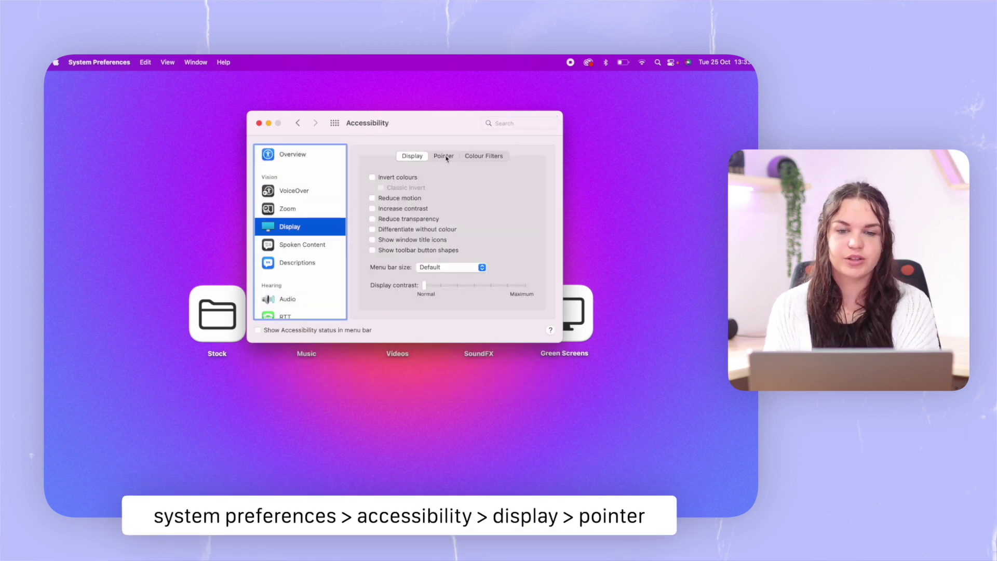
{"action": "left_click", "coordinate": [445, 157]}
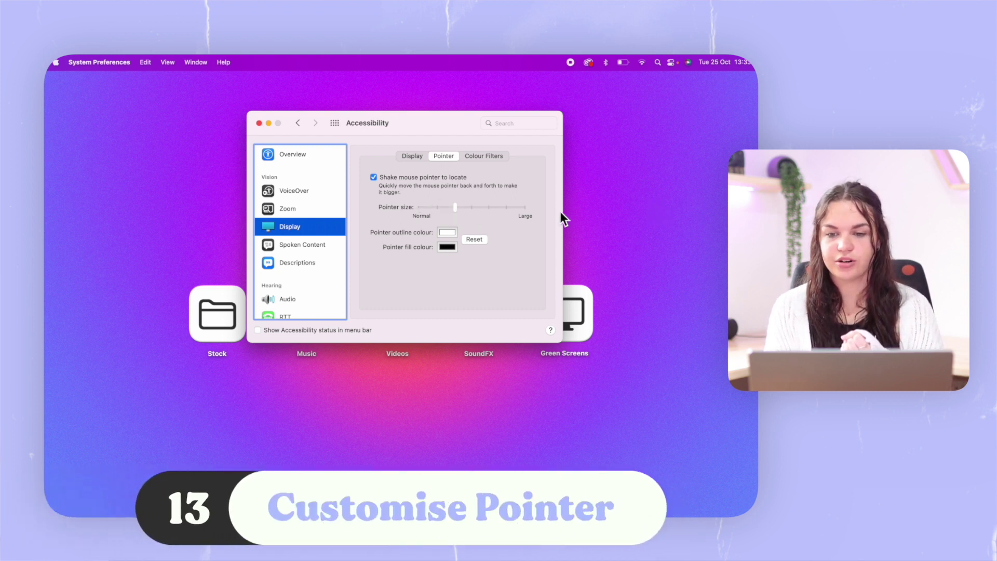
{"action": "left_click", "coordinate": [447, 233]}
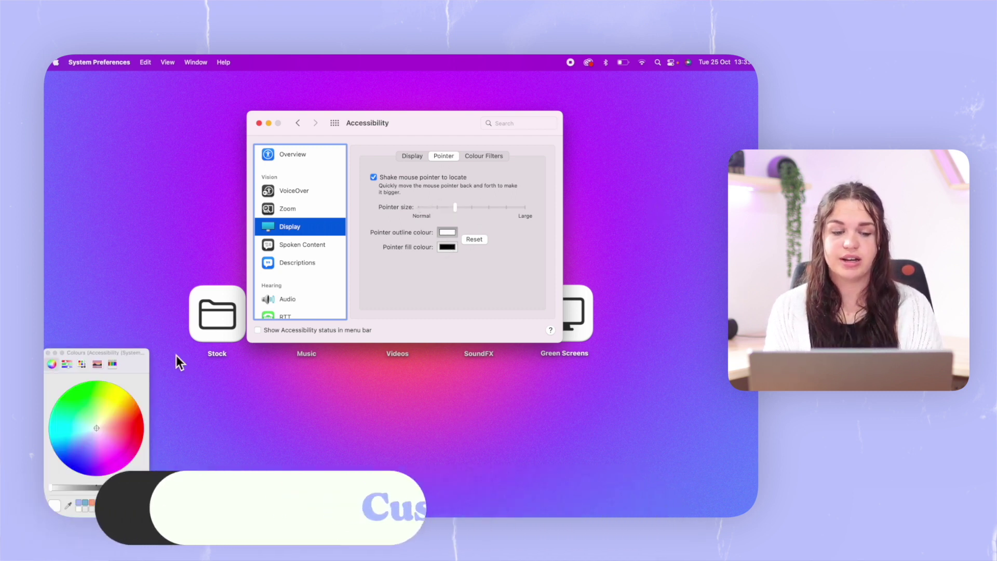
{"action": "left_click", "coordinate": [81, 503]}
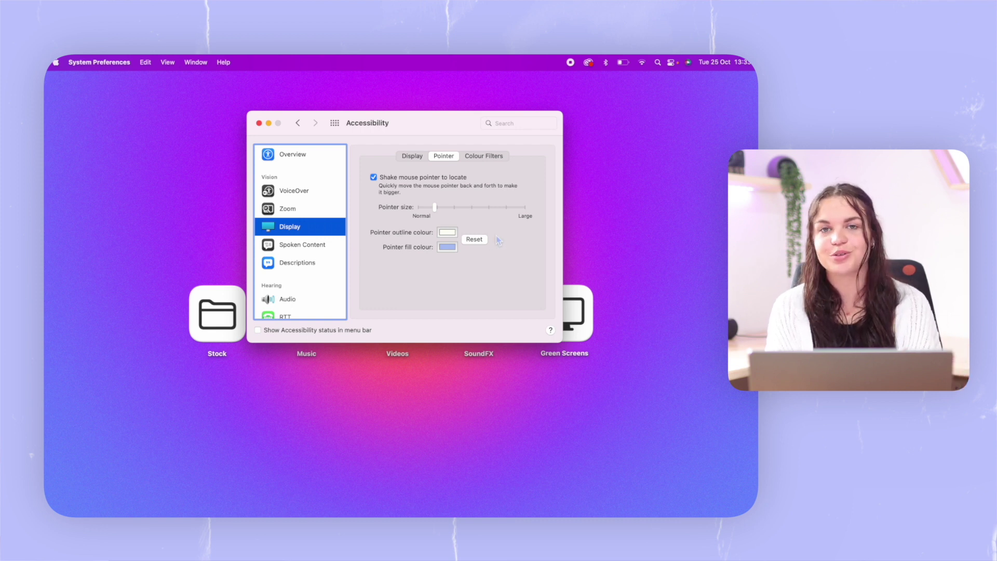
Step: Reset the pointer outline and fill colours to their defaults and close the Accessibility settings
{"action": "left_click", "coordinate": [474, 238]}
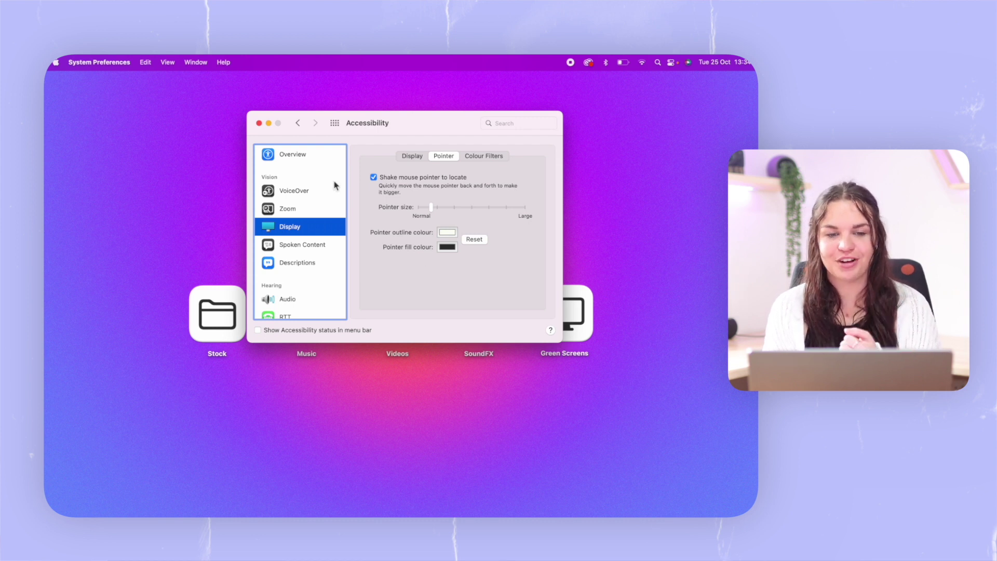
{"action": "left_click", "coordinate": [259, 123]}
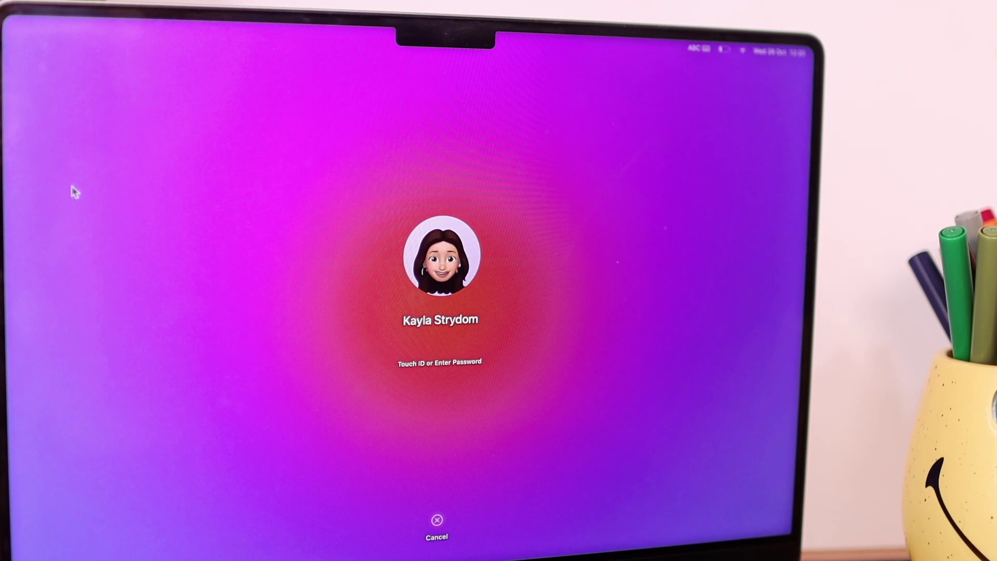
Step: Enter the account password on the lock screen and log in
{"action": "type", "text": "••••••••••"}
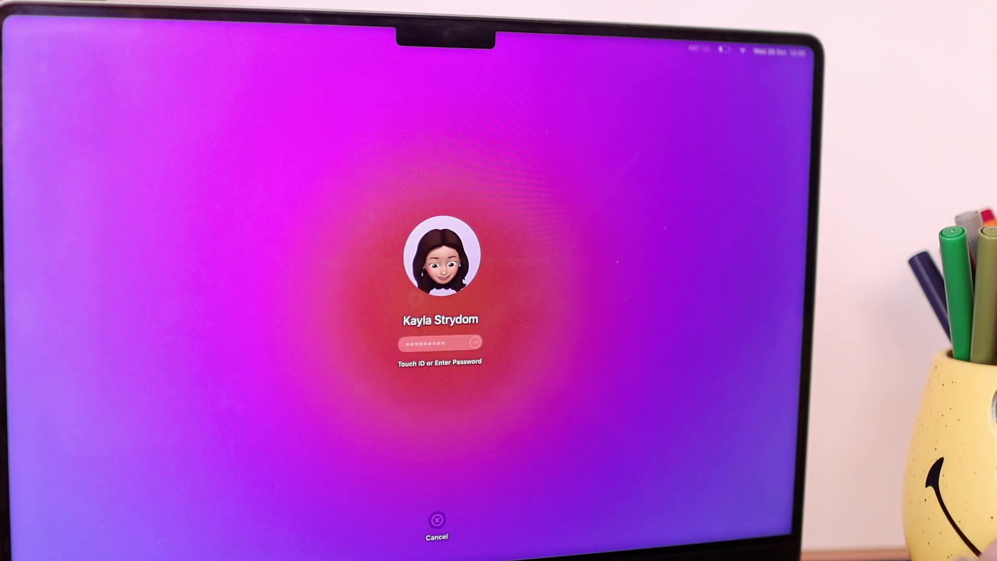
{"action": "key", "text": "Return"}
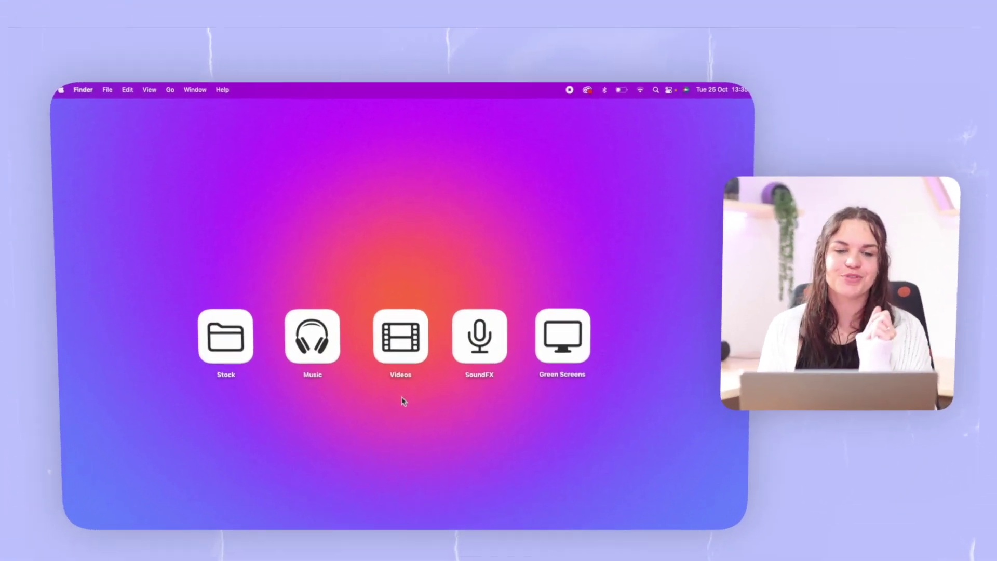
Step: Open System Preferences, edit the Apple ID account picture and choose a winking pose for the existing Memoji
{"action": "mouse_move", "coordinate": [356, 507]}
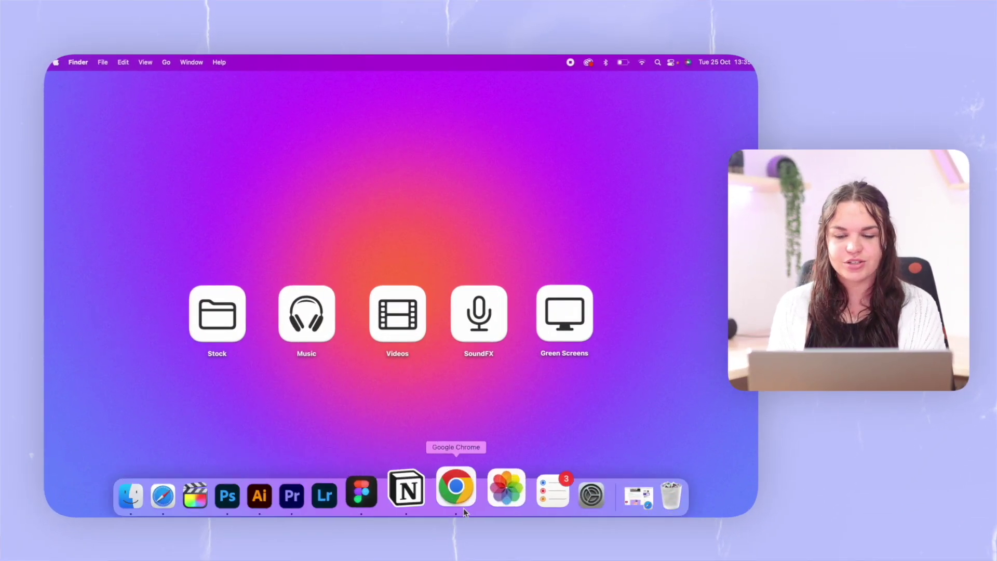
{"action": "left_click", "coordinate": [538, 491]}
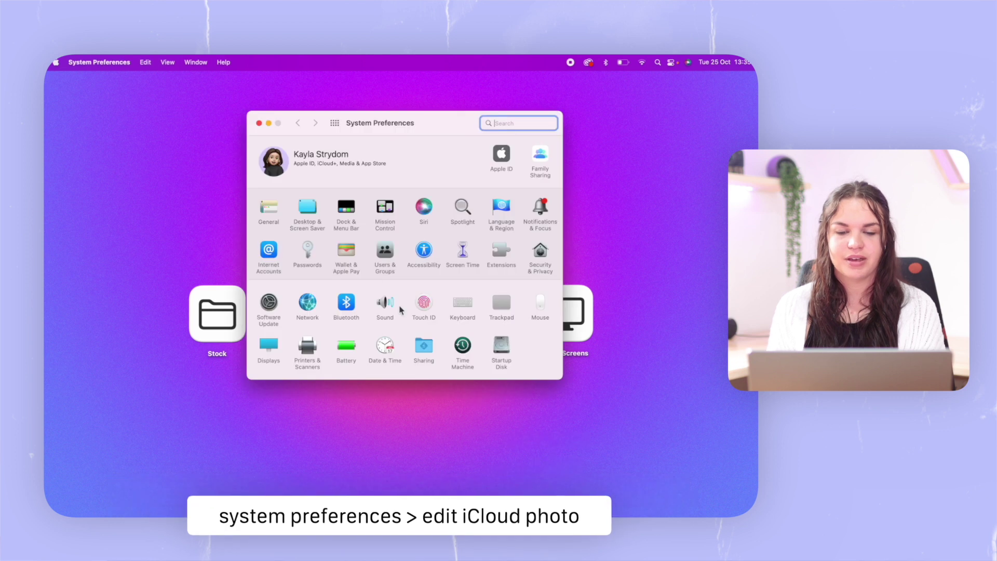
{"action": "left_click", "coordinate": [274, 171]}
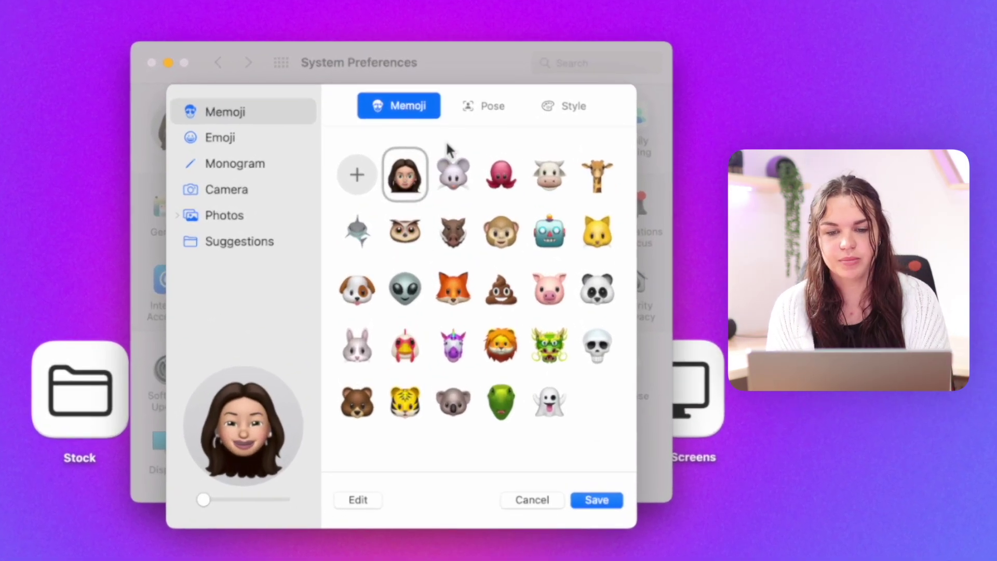
{"action": "left_click", "coordinate": [485, 107]}
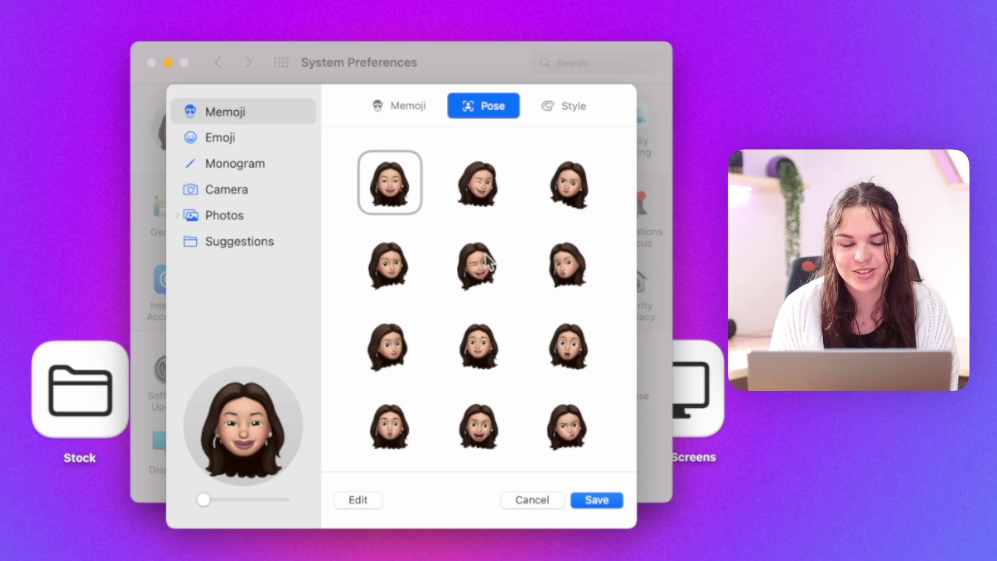
{"action": "left_click", "coordinate": [477, 188]}
{"action": "left_click", "coordinate": [474, 247]}
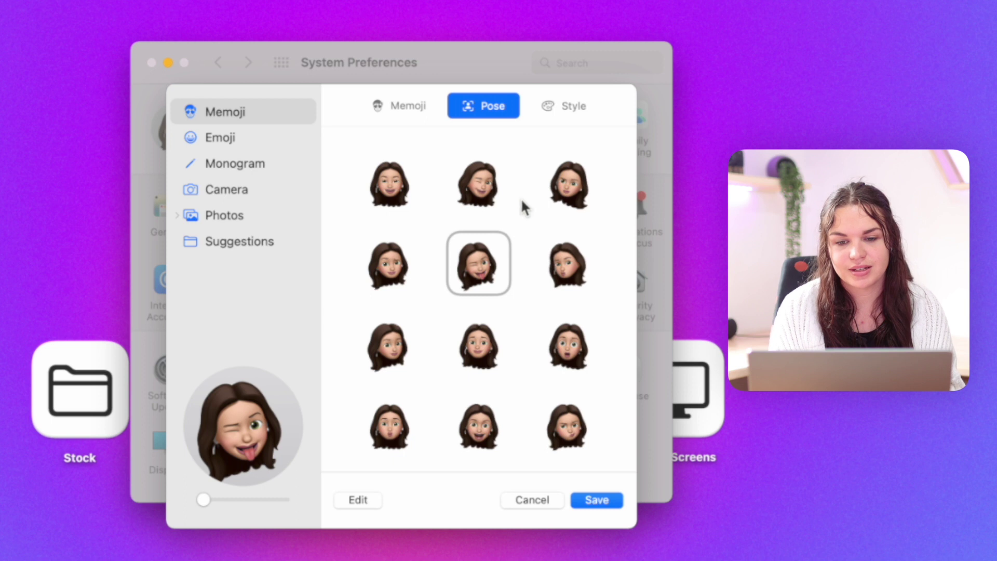
Step: Set the Memoji's background style to purple and save the account picture
{"action": "left_click", "coordinate": [564, 106]}
{"action": "left_click", "coordinate": [584, 249]}
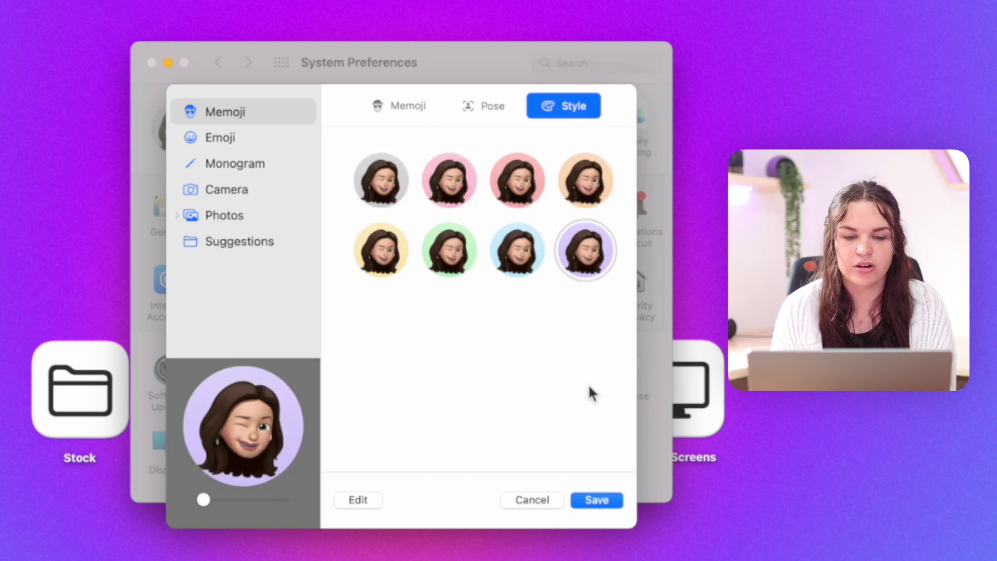
{"action": "left_click", "coordinate": [595, 500]}
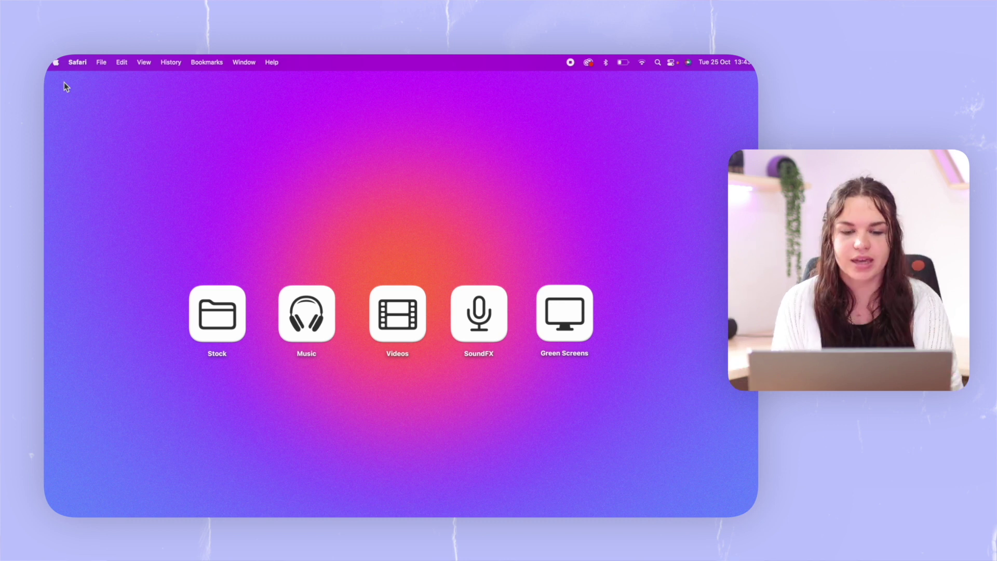
Step: Find the Stickies app with a system-wide search and open it
{"action": "key", "text": "super+space"}
{"action": "type", "text": "stick"}
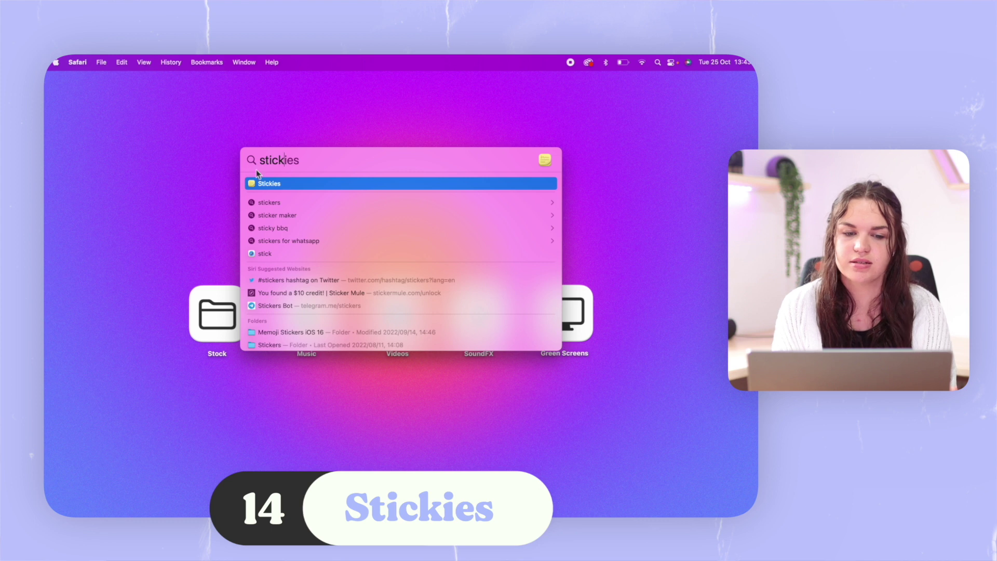
{"action": "left_click", "coordinate": [276, 183]}
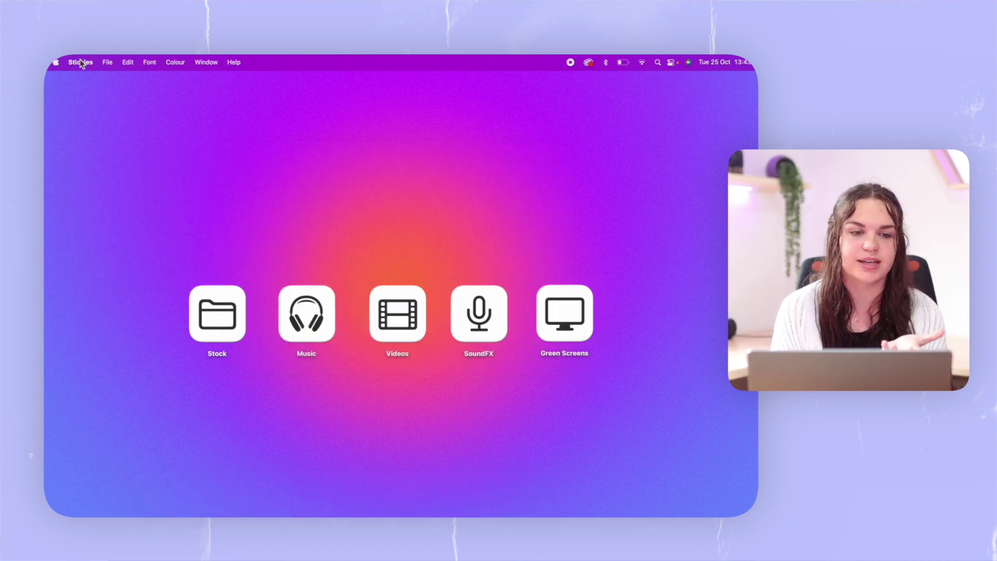
Step: Create a new yellow sticky note, enlarge and place it above the Stock folder, and enter "To do" in it
{"action": "left_click", "coordinate": [106, 61]}
{"action": "left_click", "coordinate": [113, 76]}
{"action": "left_click_drag", "start_coordinate": [141, 84], "coordinate": [215, 141]}
{"action": "left_click_drag", "start_coordinate": [275, 158], "coordinate": [246, 194]}
{"action": "left_click_drag", "start_coordinate": [196, 230], "coordinate": [196, 279]}
{"action": "type", "text": "do"}
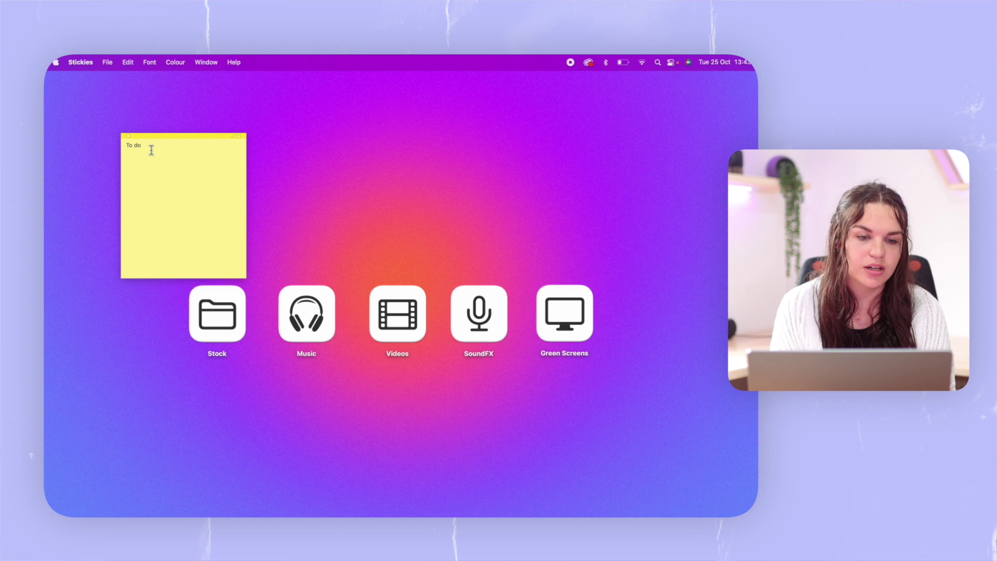
Step: Format the "To do" text in the sticky note with the MADE Gentle font at size 36
{"action": "double_click", "coordinate": [135, 147]}
{"action": "left_click", "coordinate": [150, 63]}
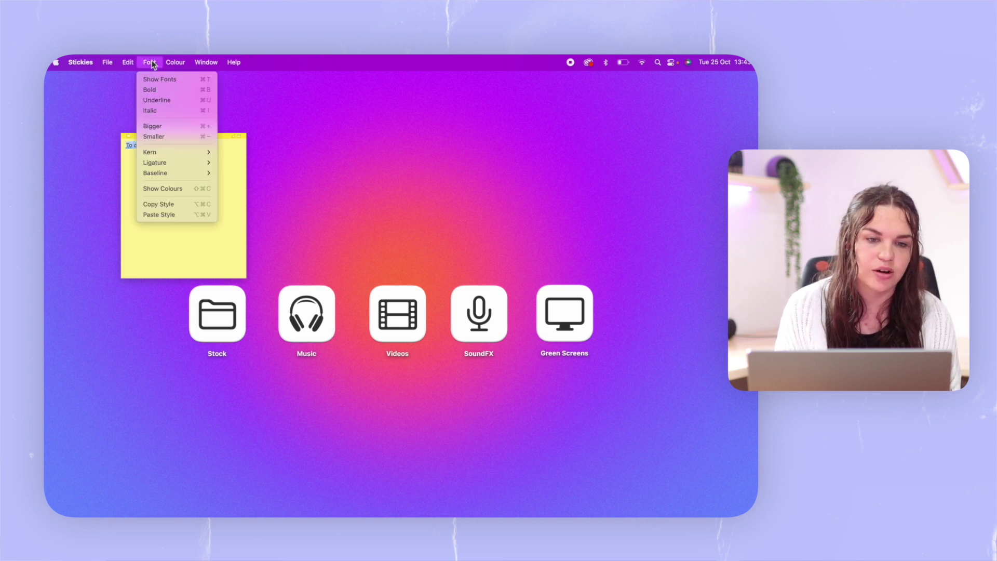
{"action": "left_click", "coordinate": [158, 78]}
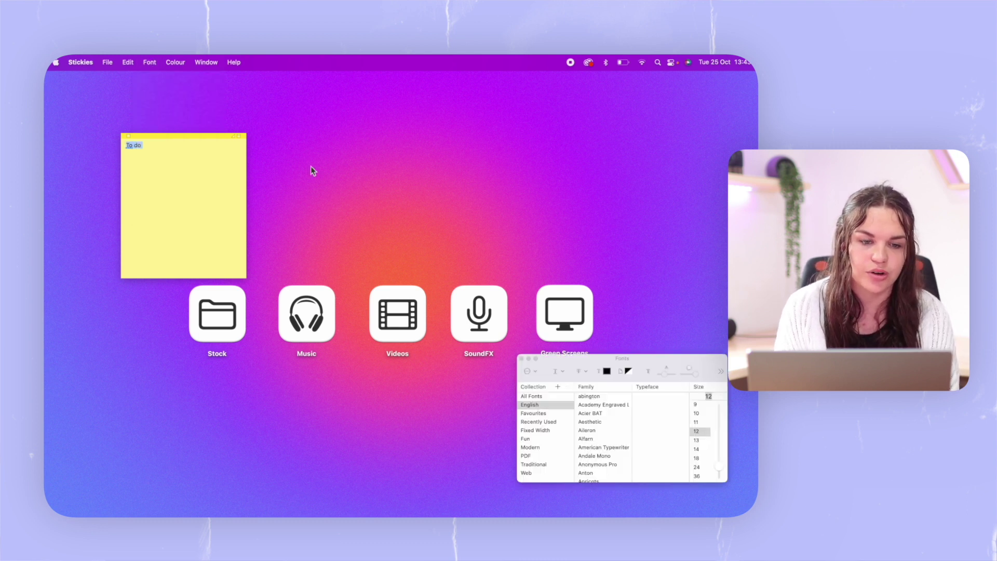
{"action": "scroll", "coordinate": [597, 434], "scroll_direction": "down", "scroll_amount": 15}
{"action": "scroll", "coordinate": [592, 440], "scroll_direction": "up", "scroll_amount": 5}
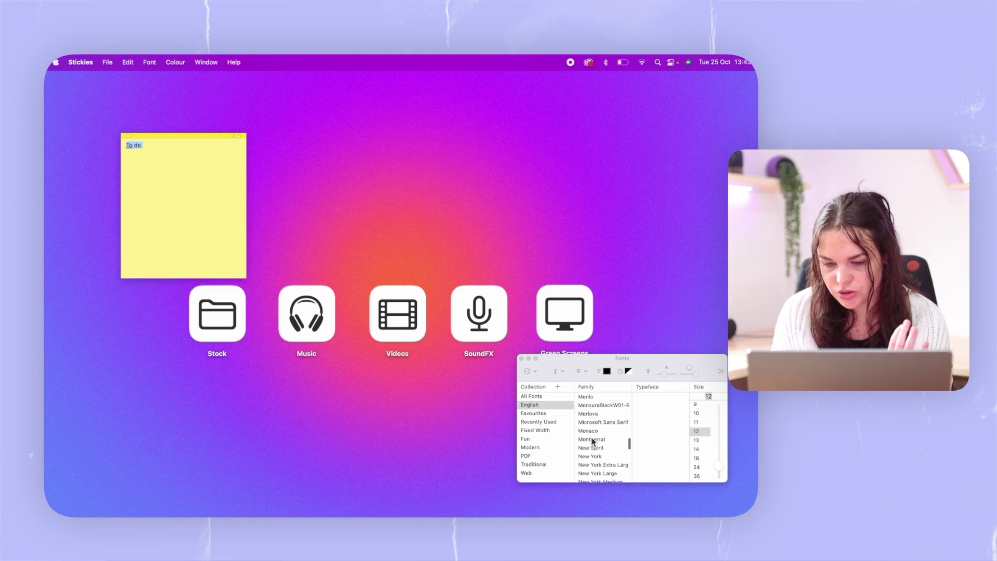
{"action": "left_click", "coordinate": [594, 422]}
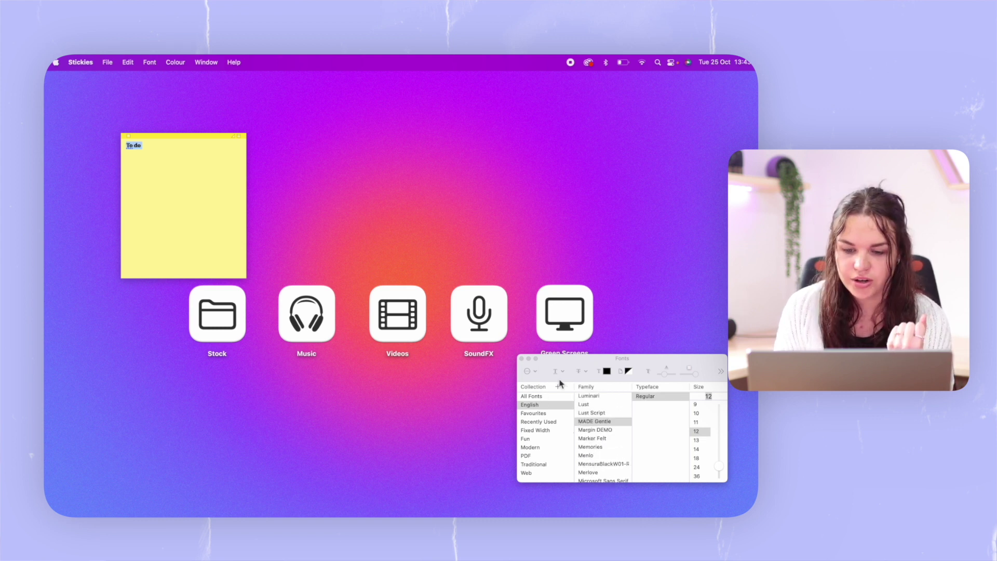
{"action": "left_click_drag", "start_coordinate": [710, 466], "coordinate": [712, 451]}
Step: Recolour the "To do" text white and change the sticky note's colour to grey
{"action": "left_click", "coordinate": [606, 370]}
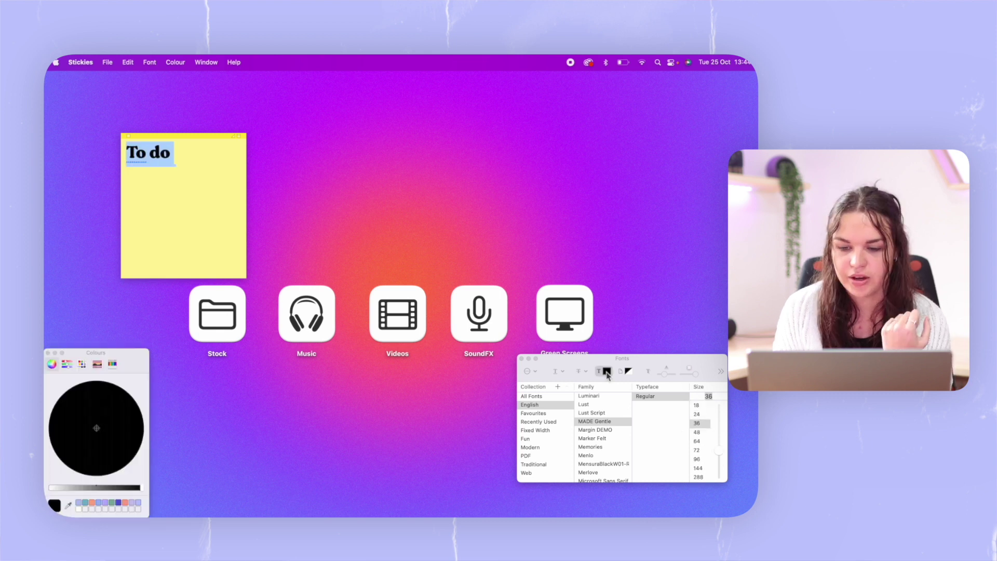
{"action": "left_click", "coordinate": [79, 502]}
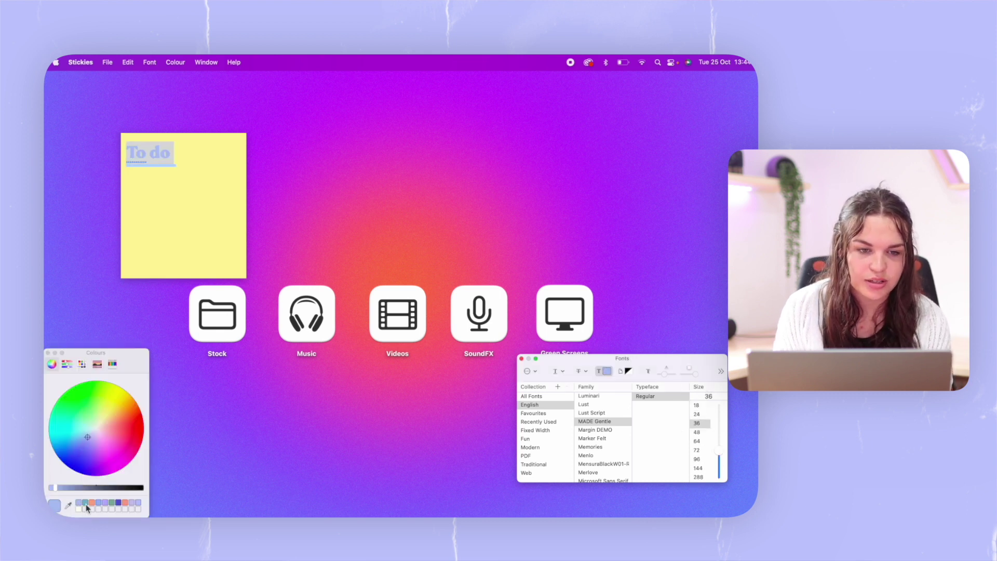
{"action": "left_click", "coordinate": [150, 62]}
{"action": "mouse_move", "coordinate": [197, 152]}
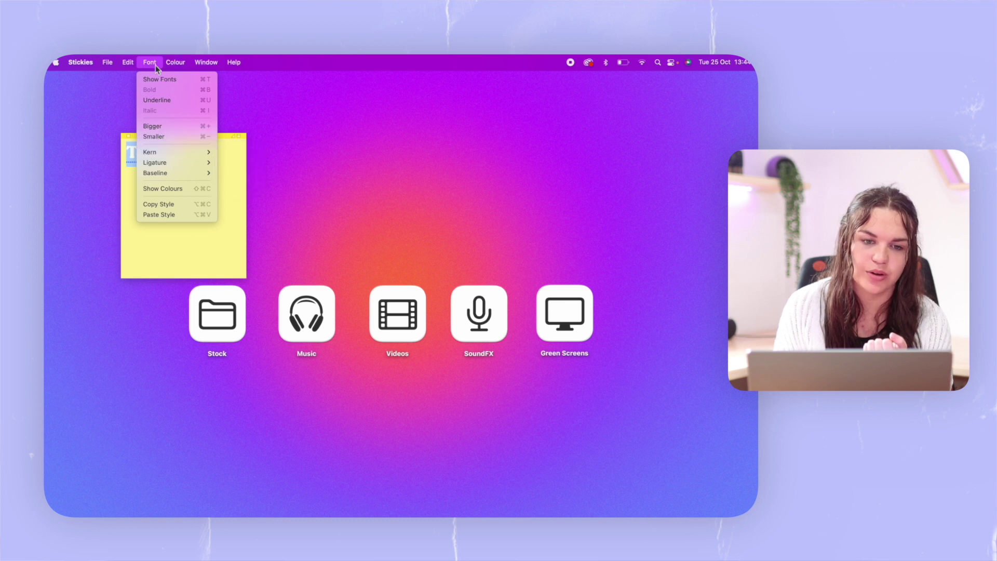
{"action": "mouse_move", "coordinate": [182, 63]}
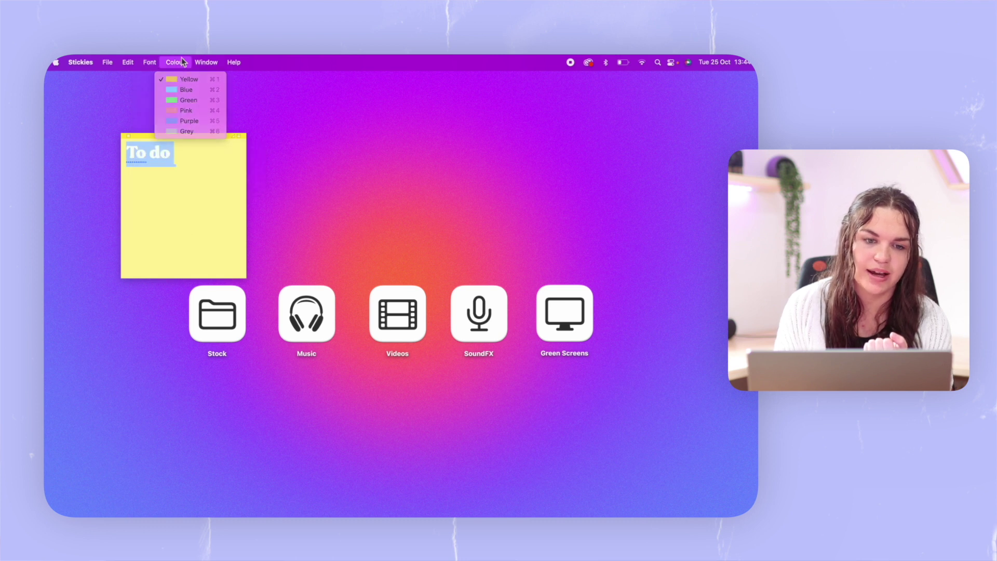
{"action": "left_click", "coordinate": [196, 129]}
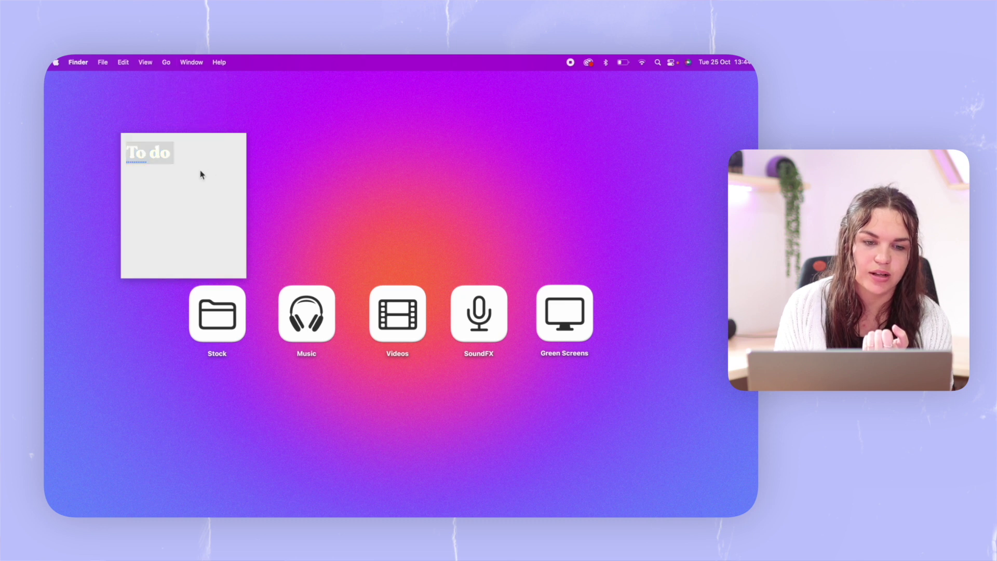